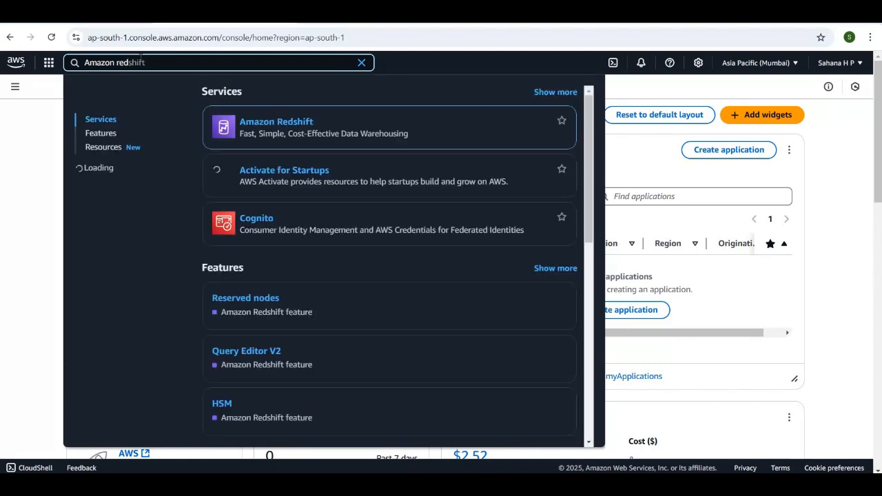
# Open the Amazon Redshift service in a separate browser tab, clear the service search, and switch to that tab
pyautogui.rightClick(287, 131)
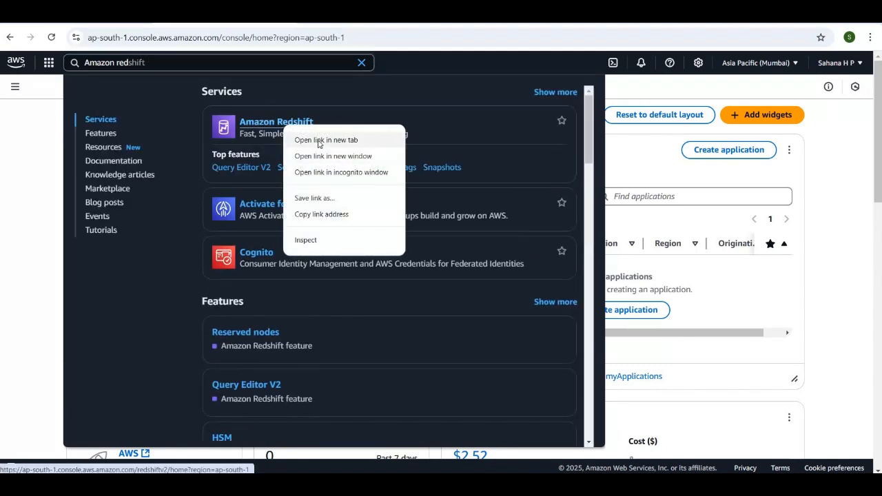
pyautogui.click(319, 141)
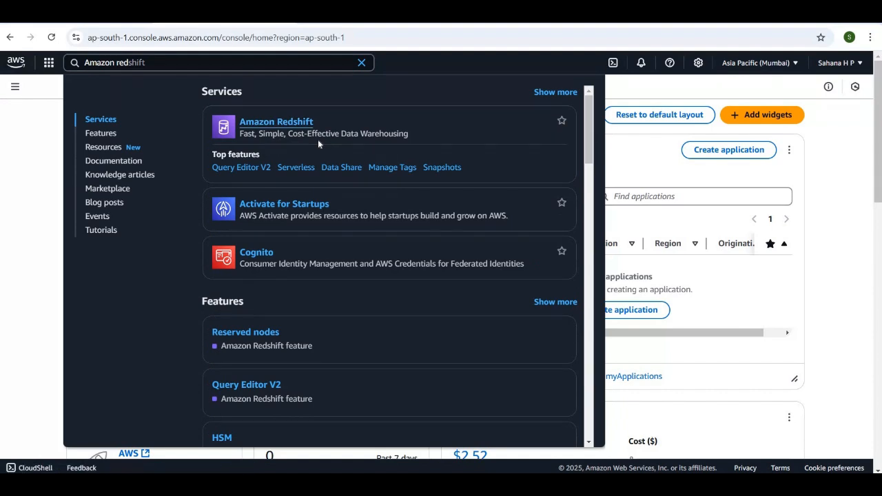
pyautogui.click(362, 64)
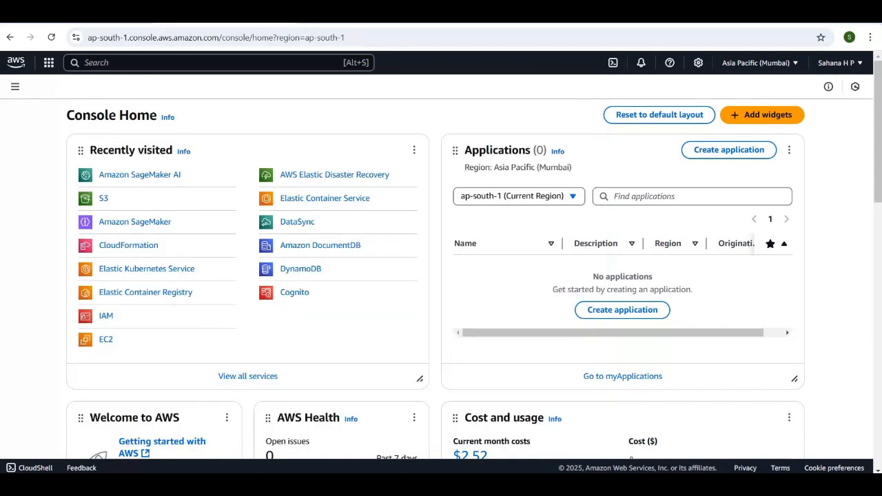
pyautogui.hotkey('ctrl', 'Tab')
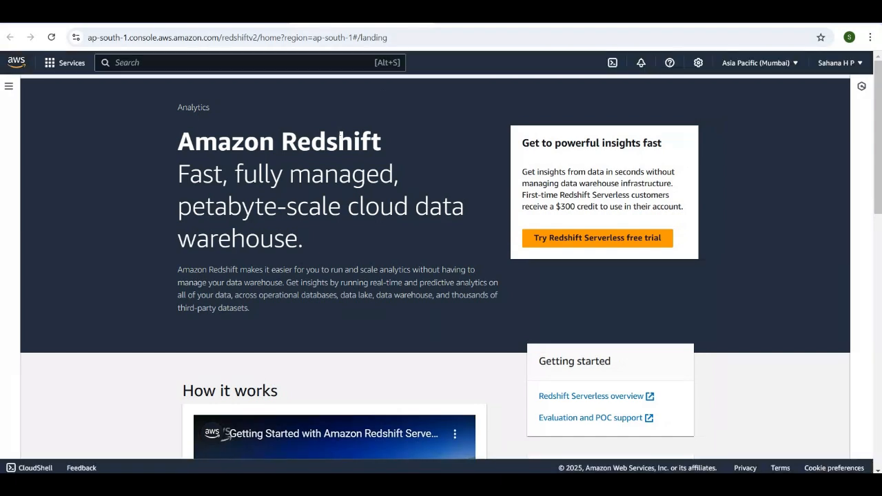
# Look through the Redshift landing page, then open the Clusters page and examine the cluster list
pyautogui.scroll(-1, 442, 262)
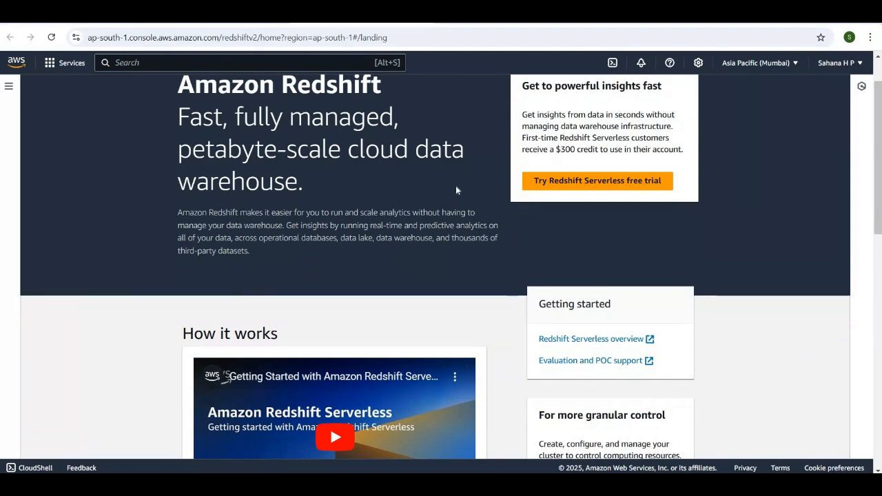
pyautogui.scroll(-5, 416, 218)
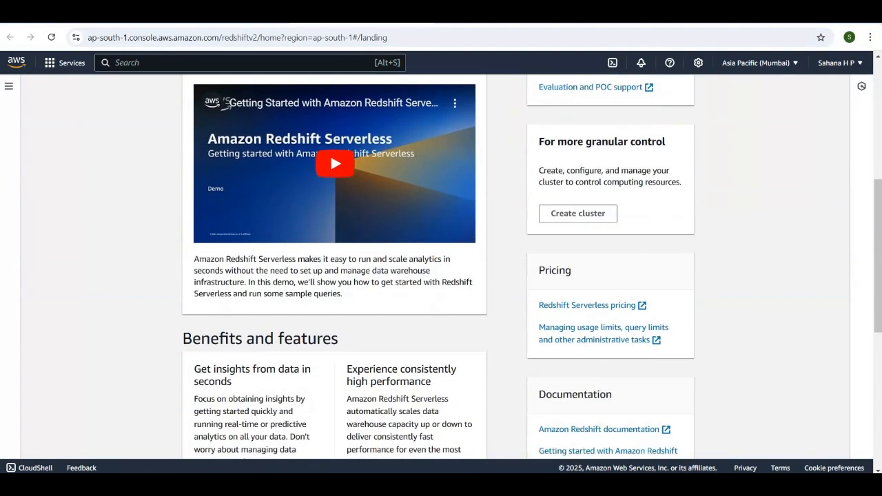
pyautogui.scroll(-4, 416, 218)
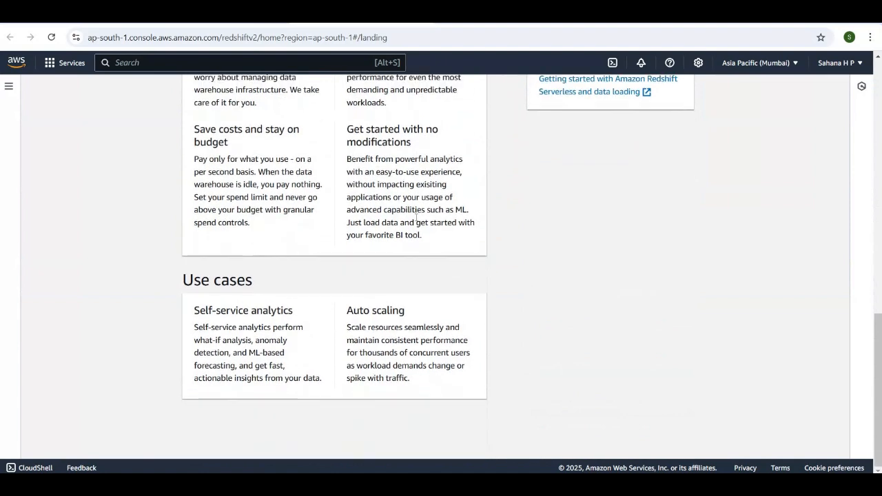
pyautogui.scroll(5, 415, 218)
pyautogui.scroll(5, 184, 100)
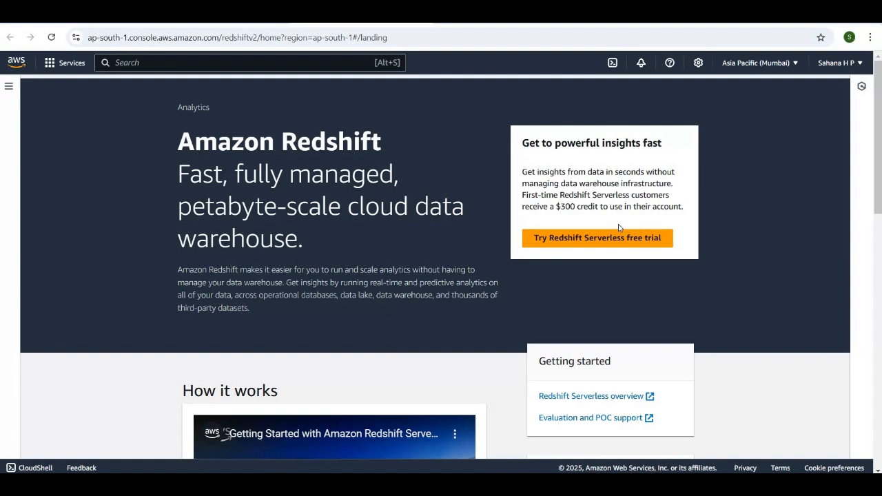
pyautogui.click(7, 86)
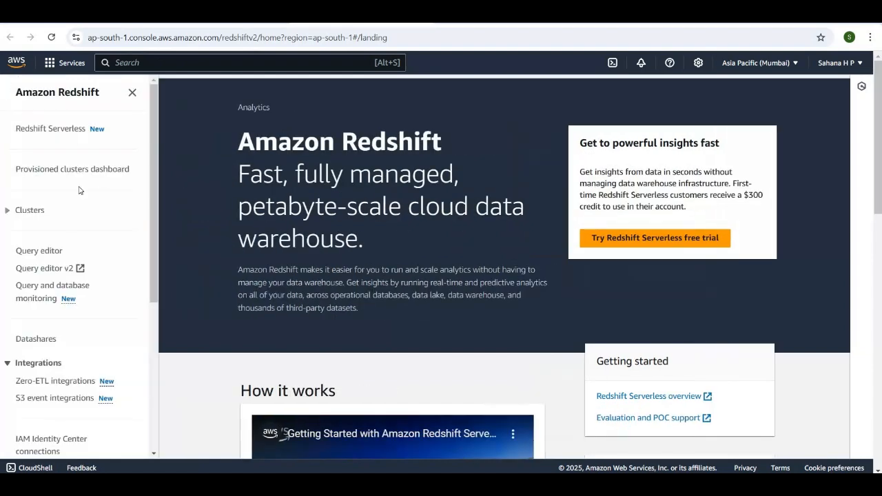
pyautogui.click(22, 213)
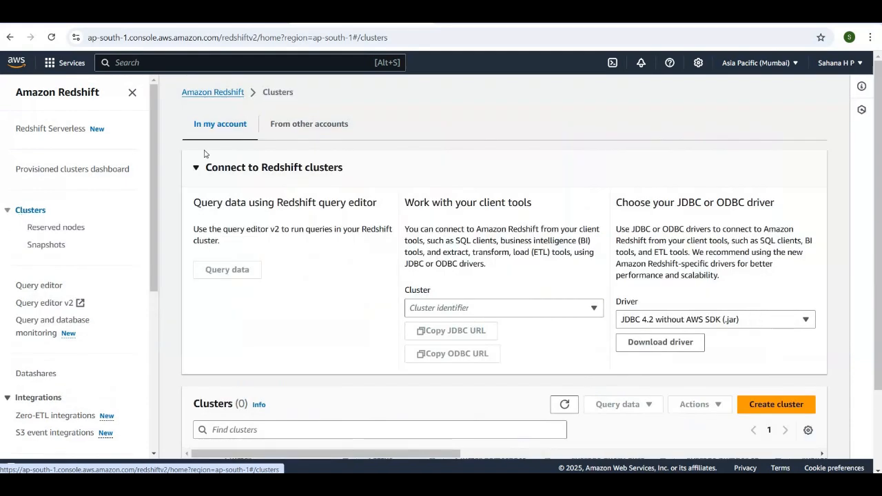
pyautogui.scroll(-3, 448, 224)
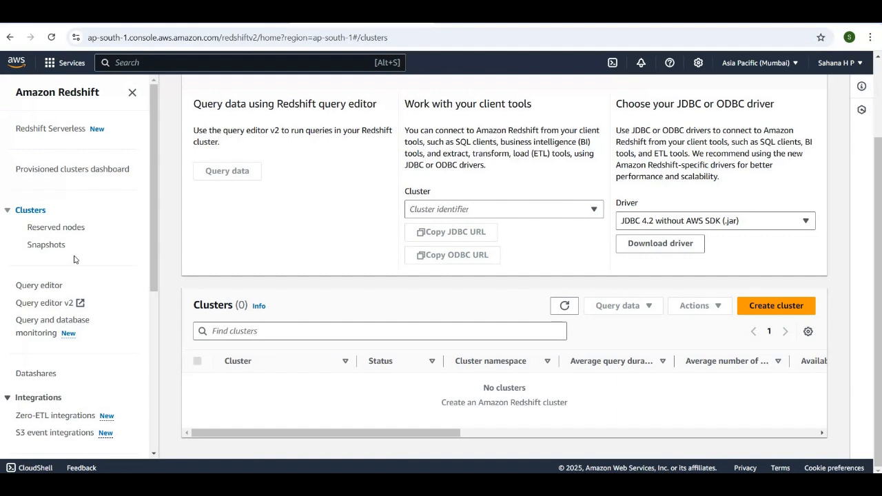
# Expand the Configurations section of the Redshift navigation and open the Subnet groups page
pyautogui.scroll(-3, 74, 259)
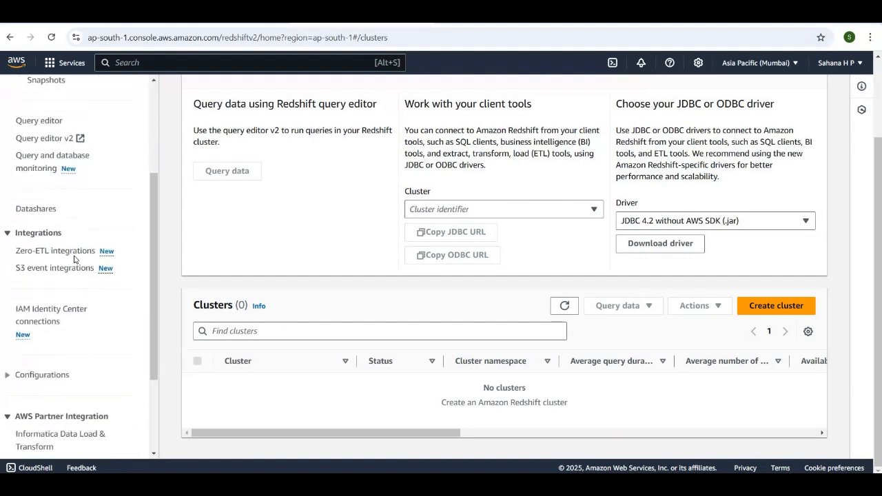
pyautogui.scroll(-1, 11, 307)
pyautogui.scroll(5, 11, 307)
pyautogui.scroll(-5, 11, 308)
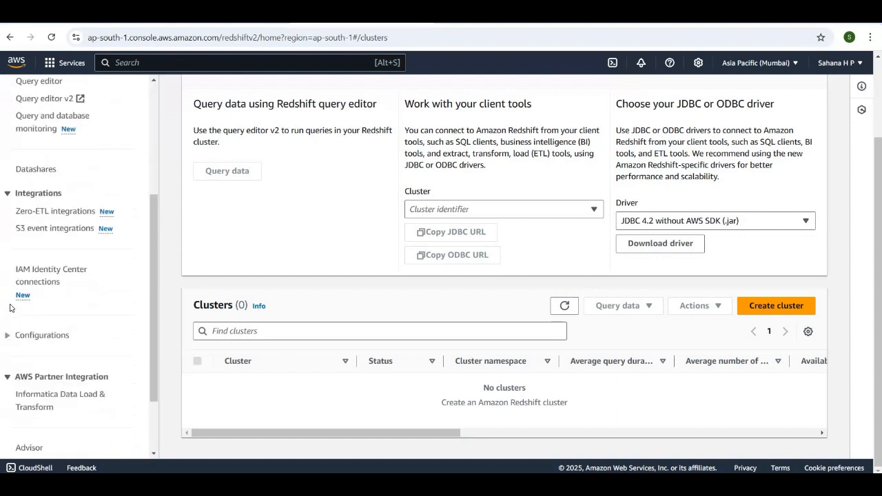
pyautogui.click(6, 249)
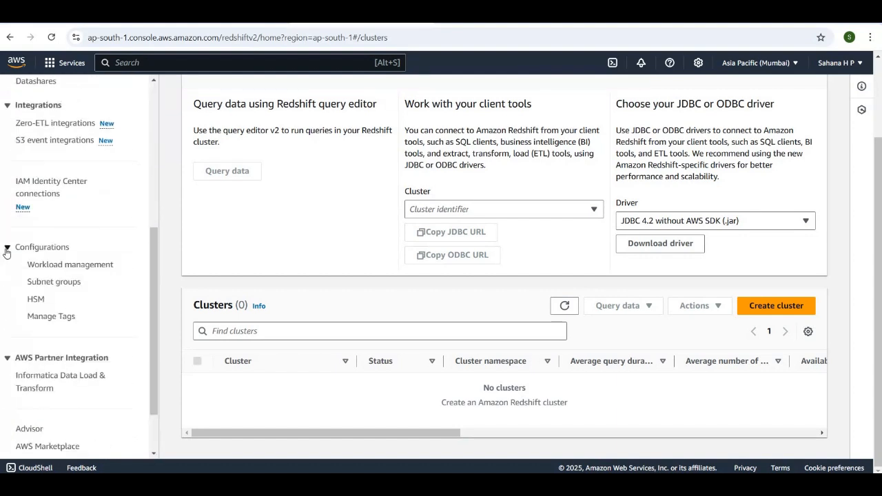
pyautogui.click(54, 283)
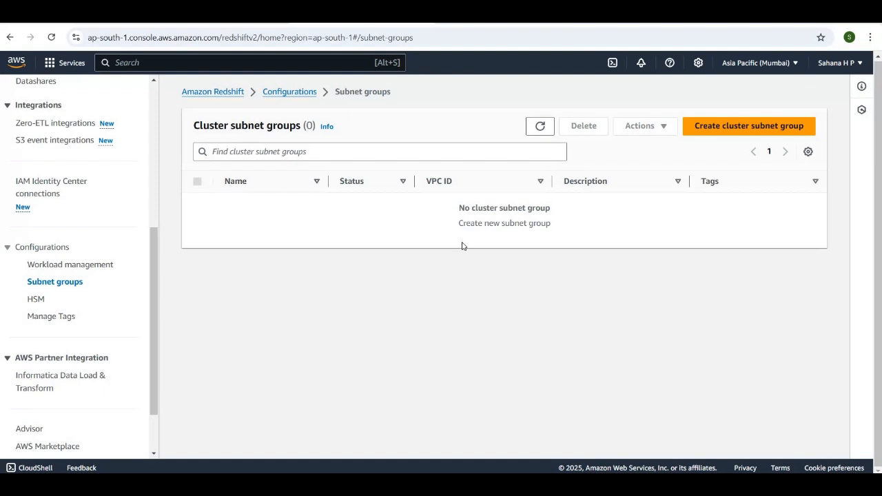
# Start a new cluster subnet group and copy its name, cluster-subnet-group-1, into the description
pyautogui.click(721, 129)
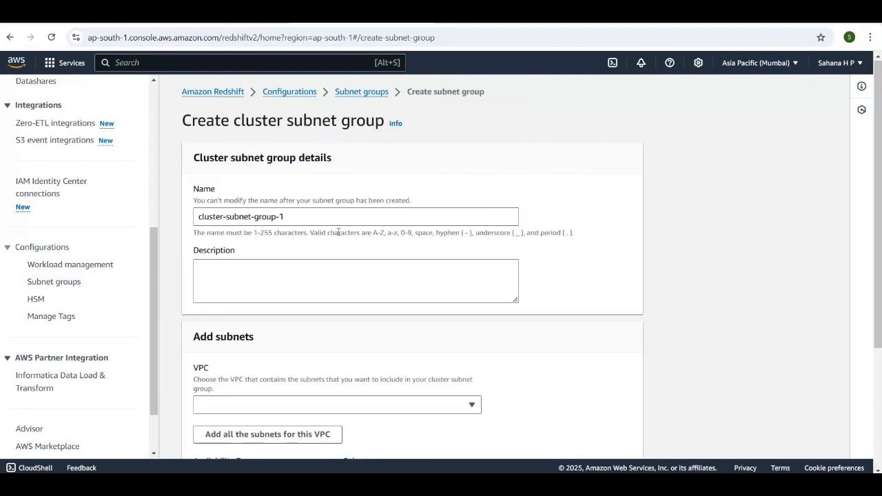
pyautogui.scroll(-1, 331, 219)
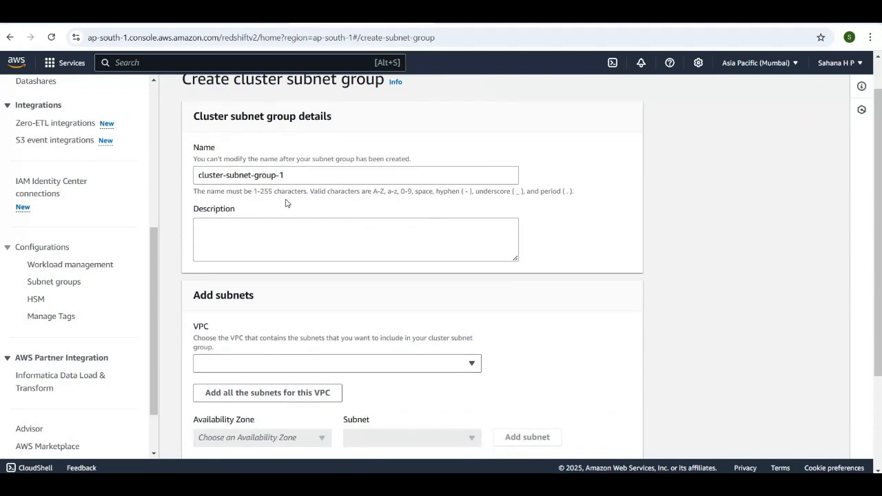
pyautogui.moveTo(290, 176); pyautogui.dragTo(194, 183)
pyautogui.hotkey('ctrl', 'c')
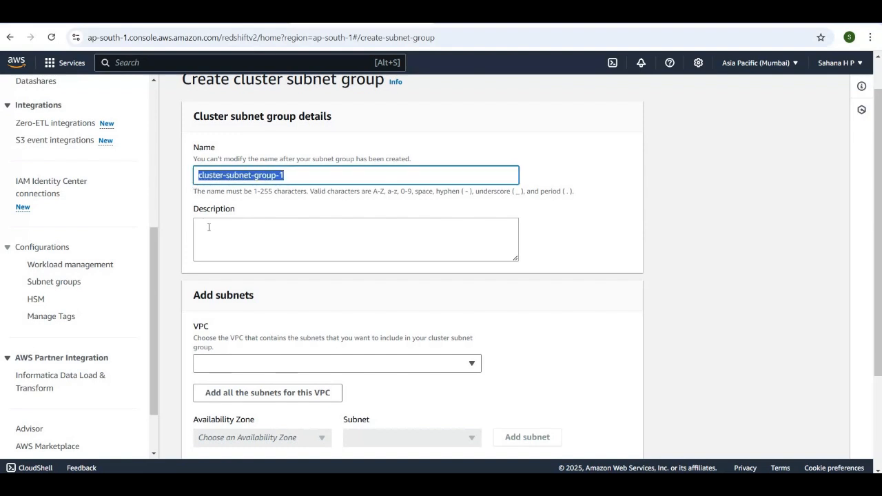
pyautogui.click(209, 226)
pyautogui.hotkey('ctrl', 'v')
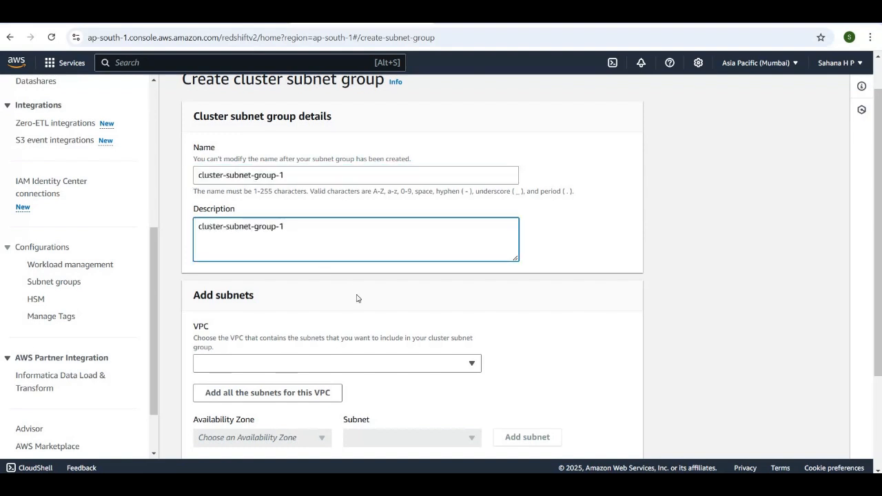
# Choose the Default VPC as the VPC for the cluster subnet group
pyautogui.scroll(-2, 359, 299)
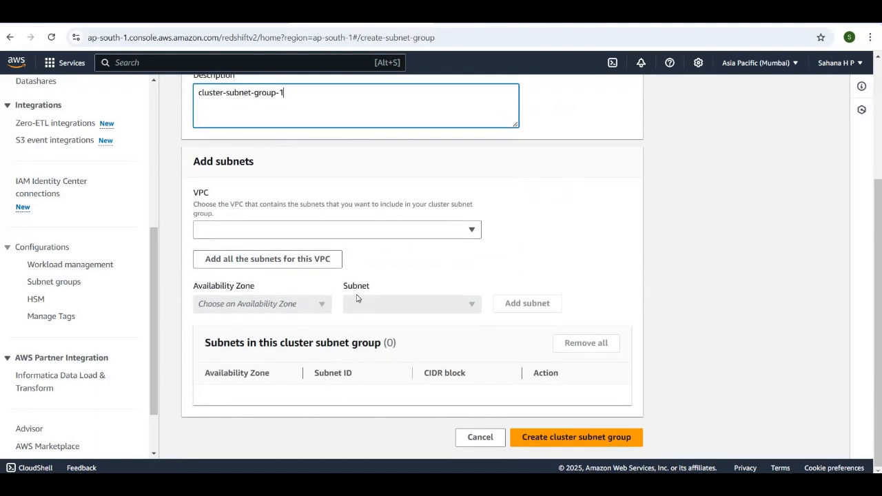
pyautogui.click(472, 232)
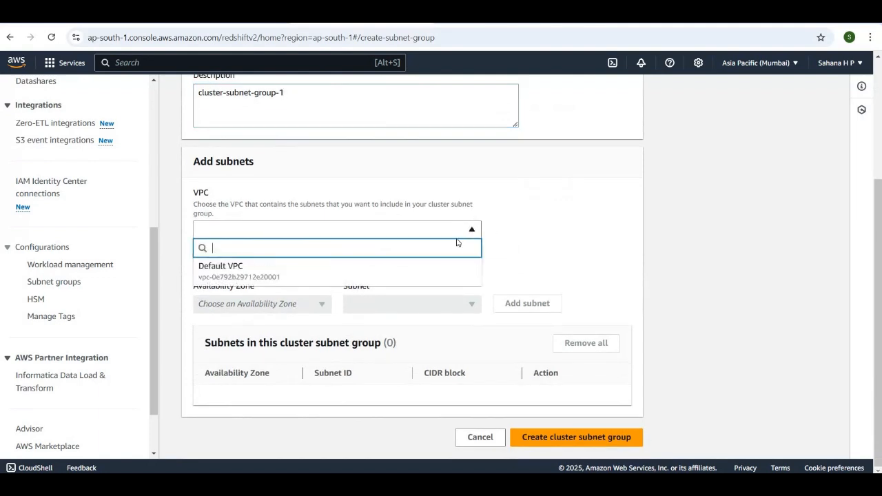
pyautogui.click(416, 277)
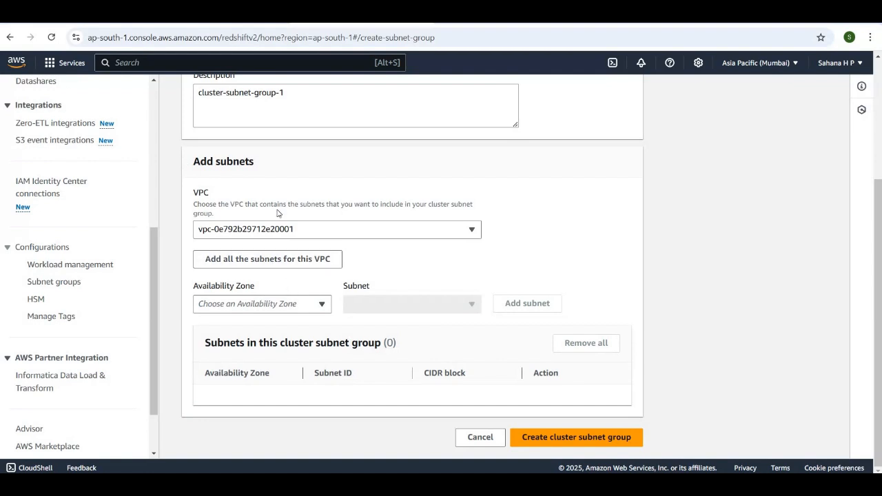
# Add the subnet with CIDR block 172.31.32.0/20 from Availability Zone ap-south-1a to the subnet group
pyautogui.click(310, 304)
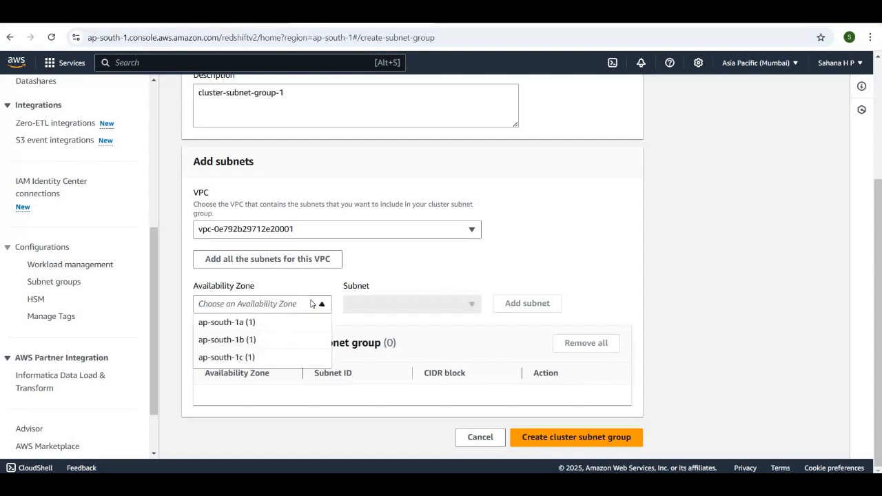
pyautogui.click(299, 324)
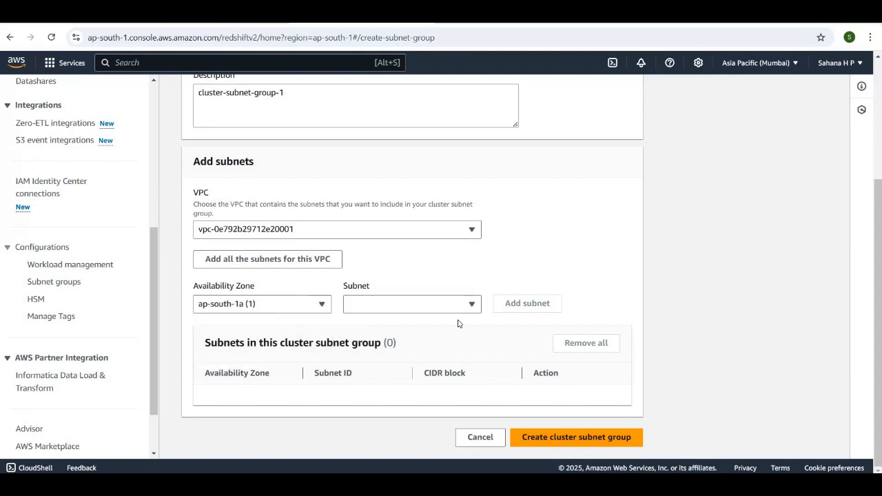
pyautogui.click(463, 308)
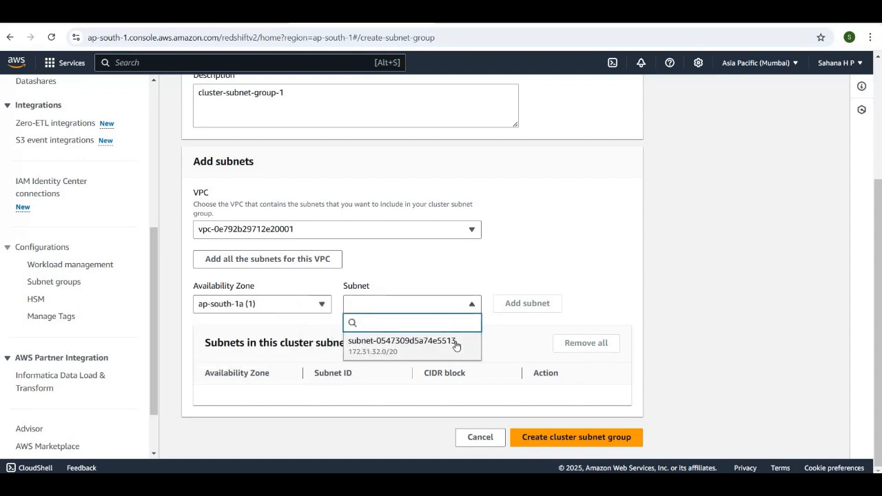
pyautogui.click(456, 344)
pyautogui.click(535, 305)
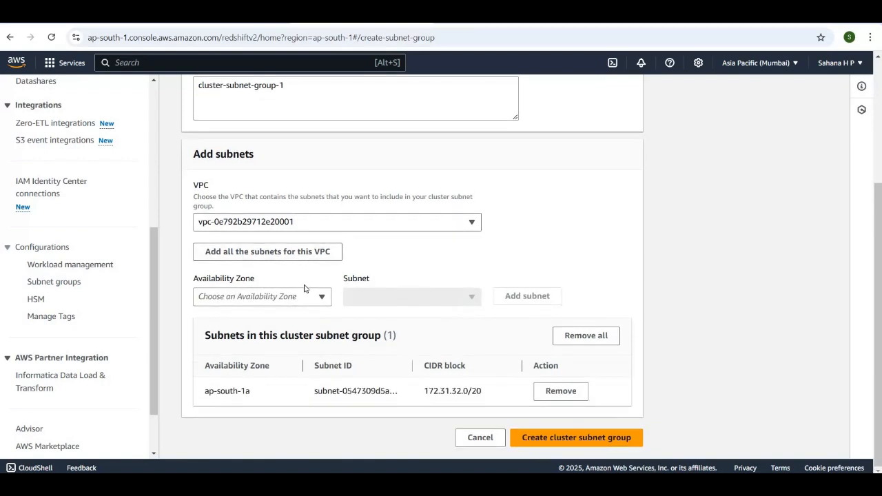
# Add subnet-0b219cce369355d0a from Availability Zone ap-south-1b to the cluster subnet group
pyautogui.click(322, 298)
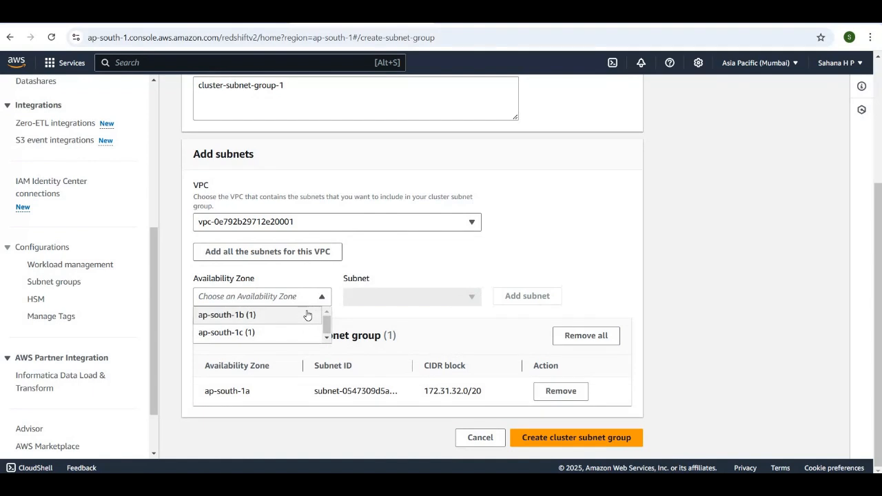
pyautogui.click(307, 314)
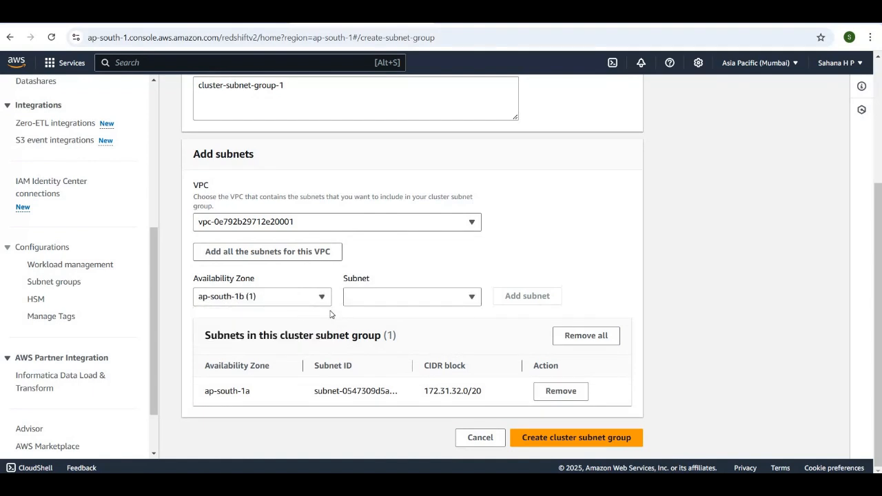
pyautogui.click(474, 301)
pyautogui.click(451, 339)
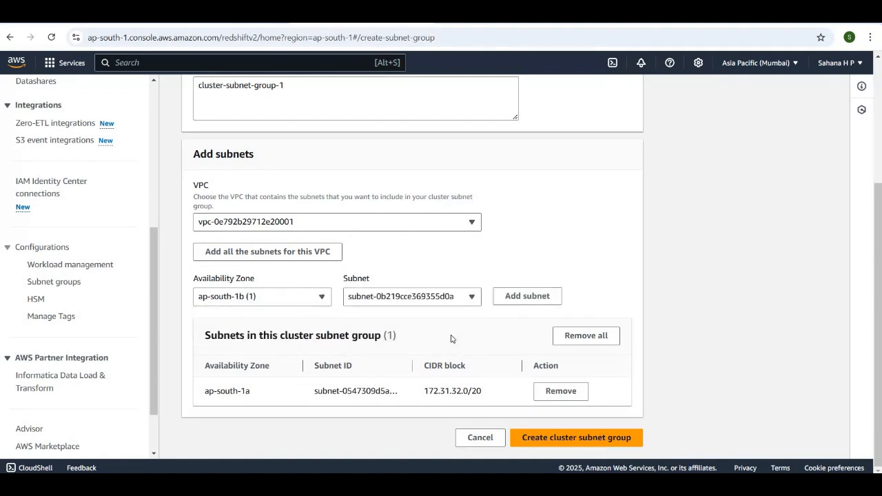
pyautogui.scroll(2, 535, 346)
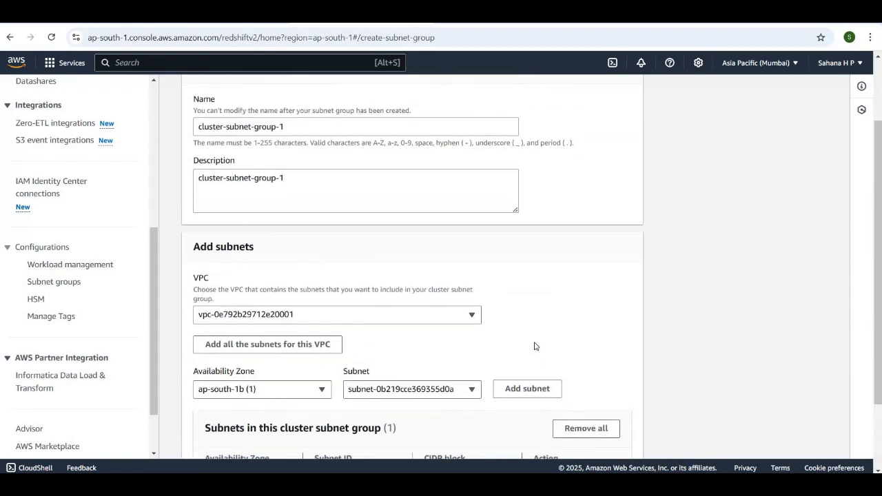
pyautogui.scroll(-1, 535, 346)
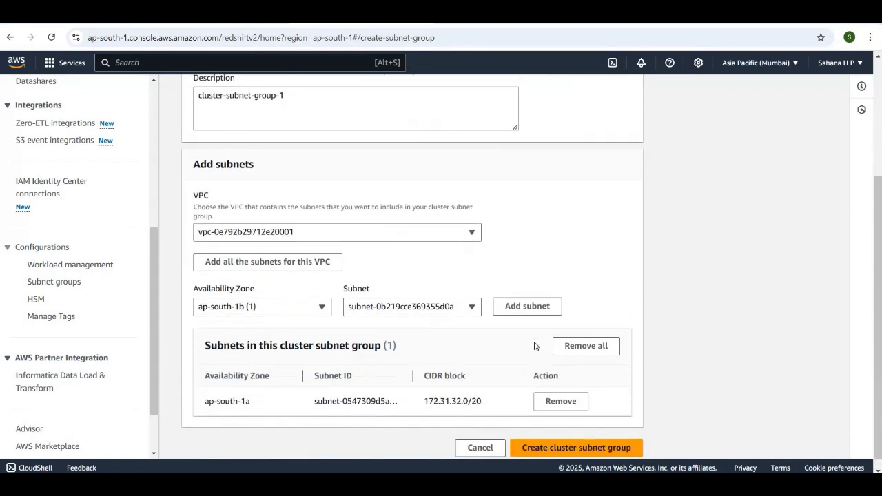
pyautogui.click(525, 308)
# Create the cluster subnet group with its two subnets and return to the Subnet groups list
pyautogui.scroll(-1, 509, 349)
pyautogui.scroll(1, 489, 222)
pyautogui.scroll(-1, 489, 222)
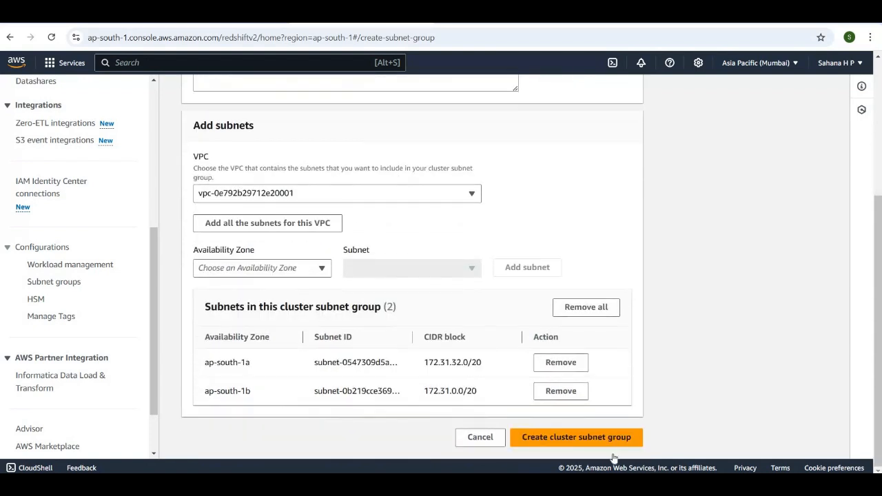
pyautogui.click(576, 437)
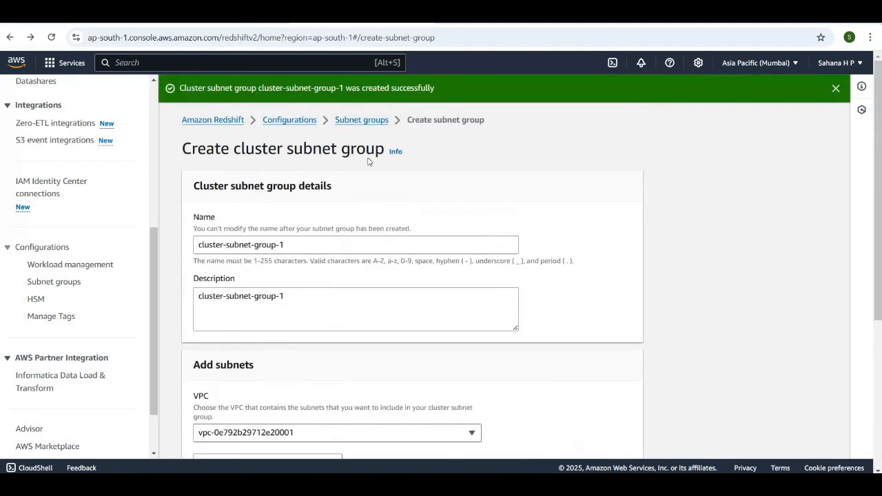
pyautogui.click(367, 123)
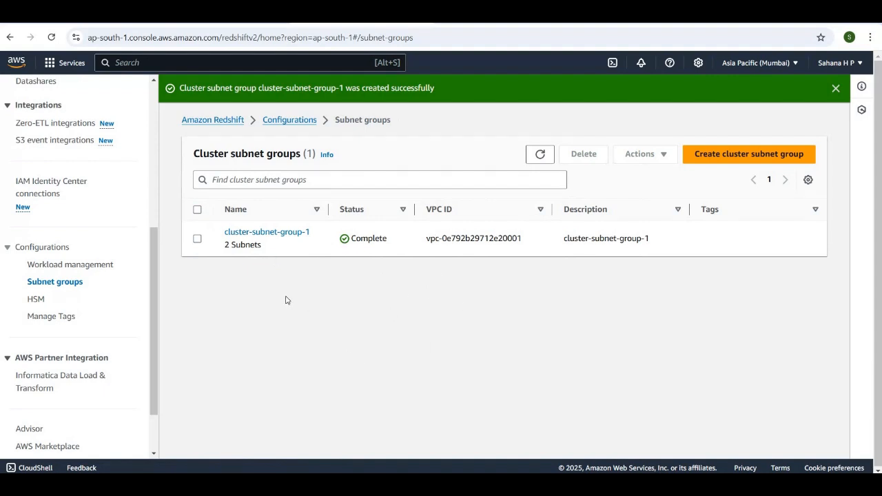
pyautogui.scroll(5, 106, 202)
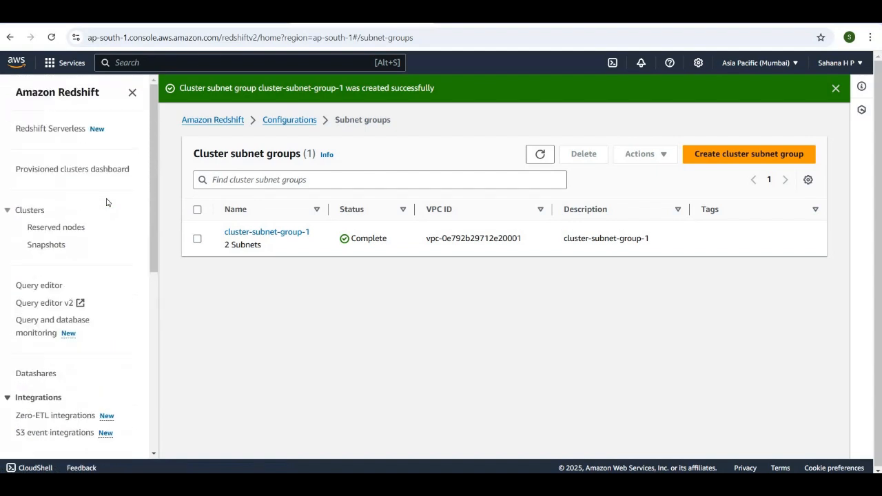
# Go to the Redshift Clusters list and open the form for creating a new cluster
pyautogui.click(29, 211)
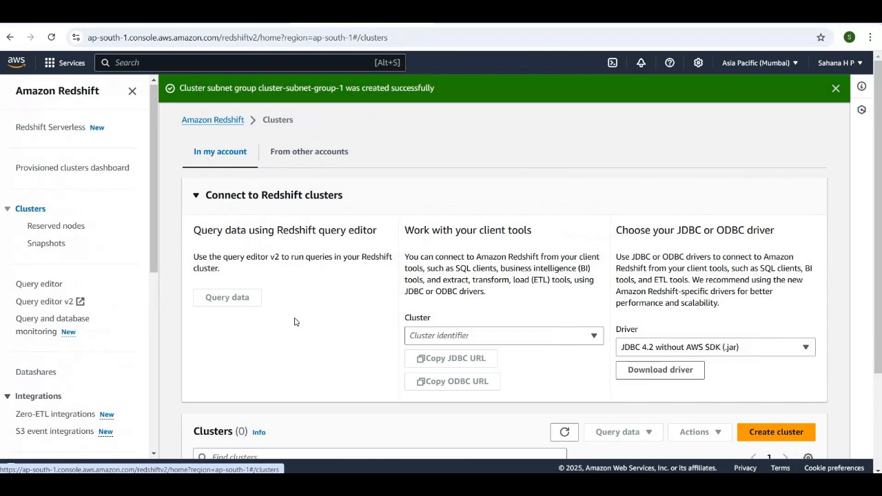
pyautogui.scroll(-1, 245, 269)
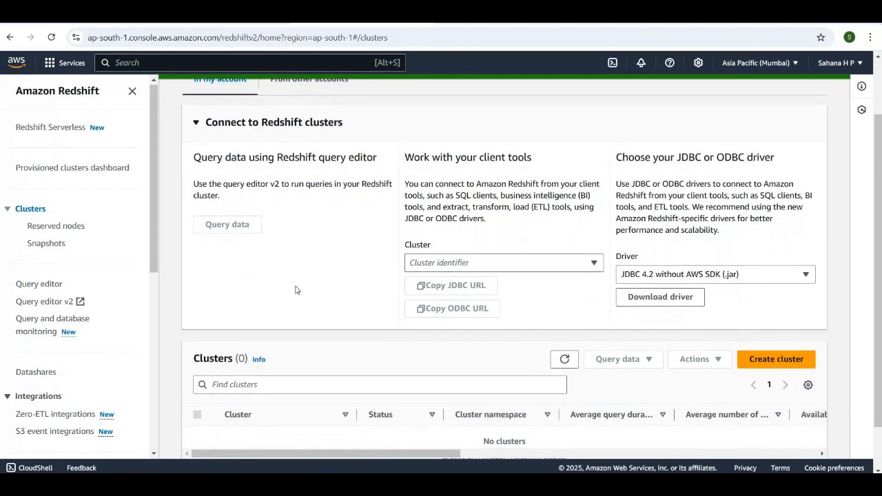
pyautogui.scroll(-1, 295, 289)
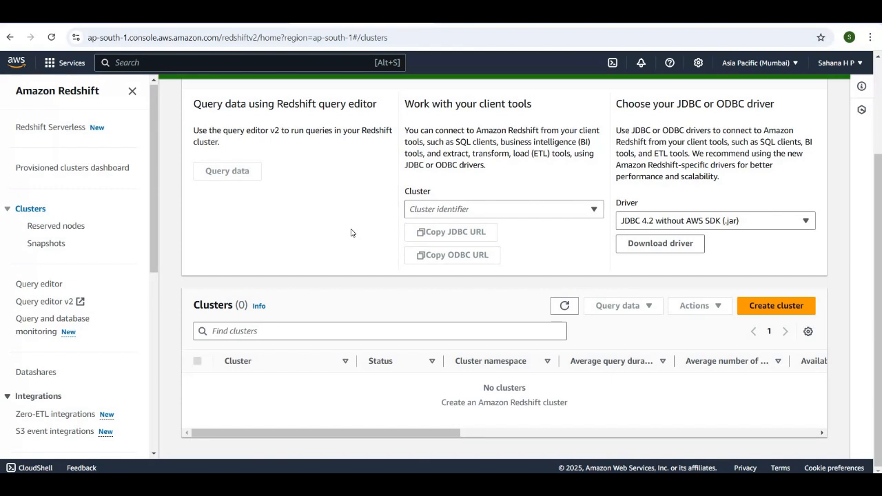
pyautogui.click(762, 311)
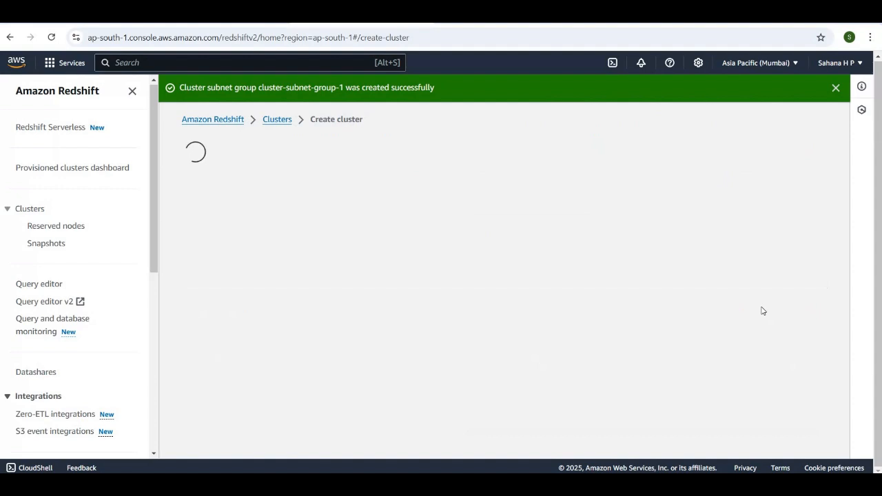
pyautogui.scroll(-2, 762, 311)
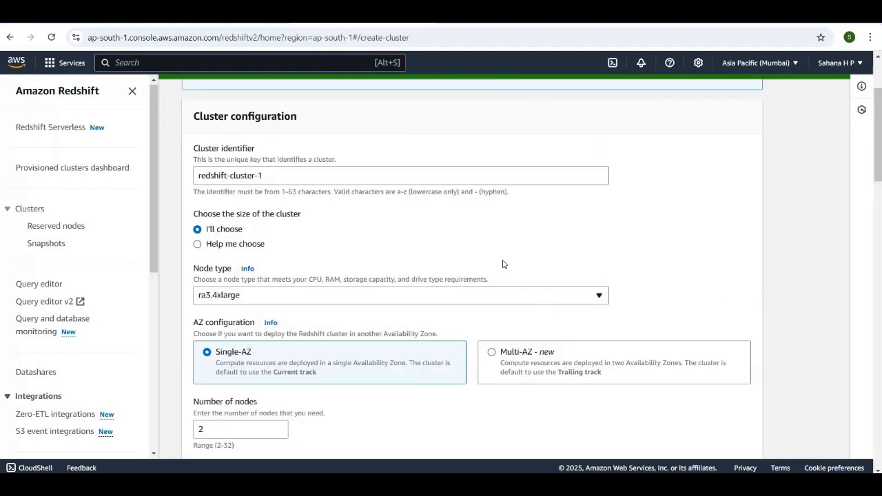
pyautogui.scroll(3, 503, 264)
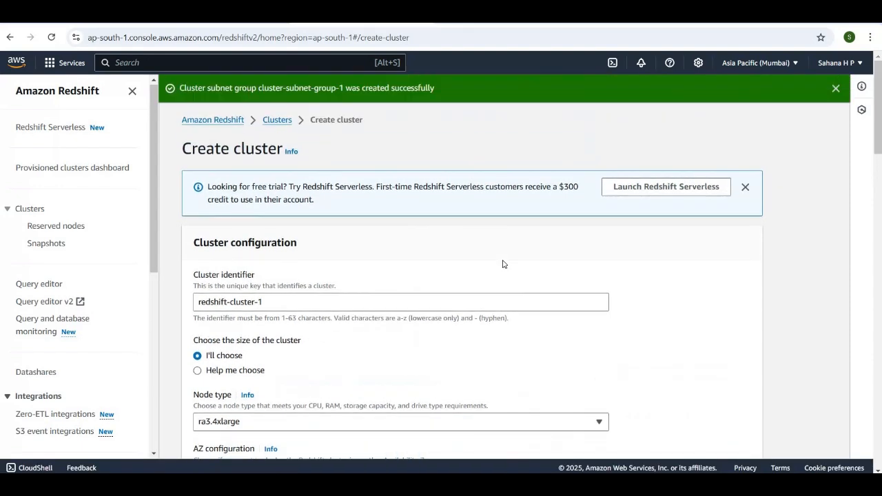
# Compare the available RA3 and DC2 node types and choose dc2.large for the cluster
pyautogui.scroll(-2, 440, 238)
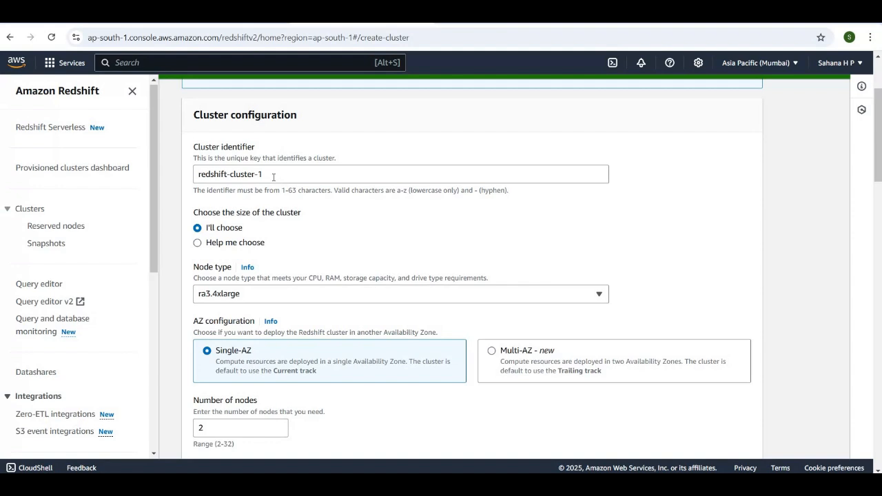
pyautogui.scroll(-1, 314, 247)
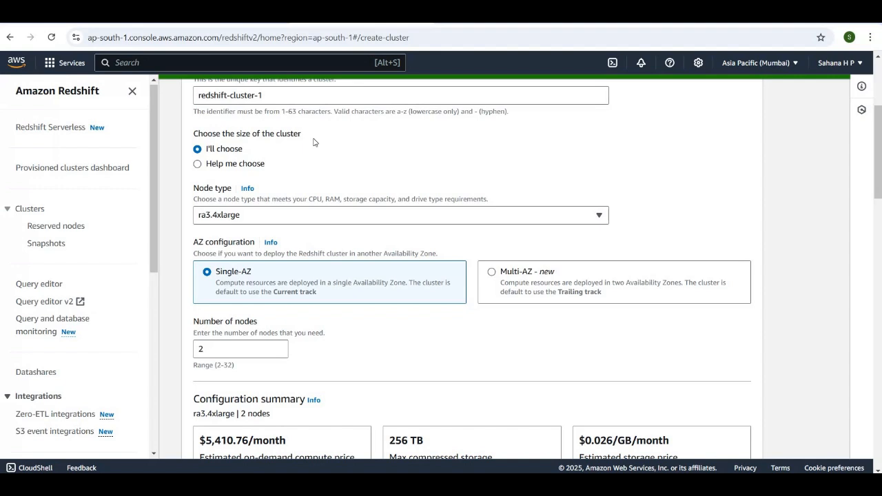
pyautogui.scroll(-1, 316, 141)
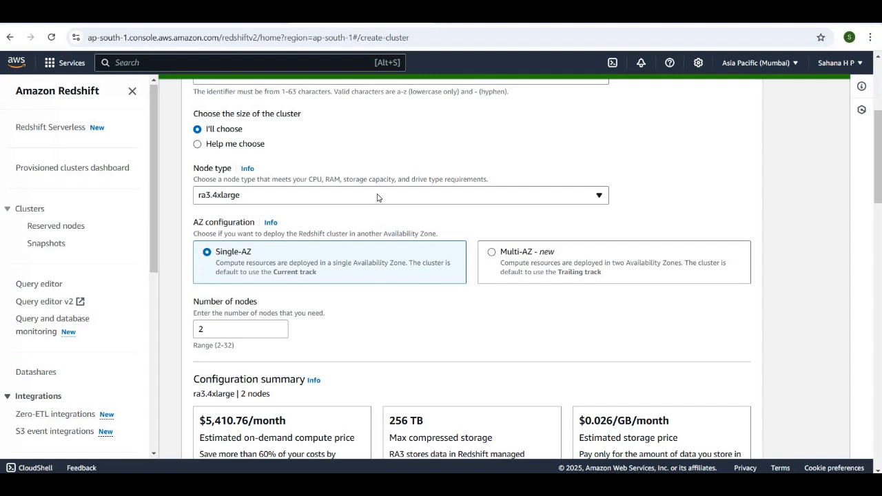
pyautogui.scroll(-1, 377, 198)
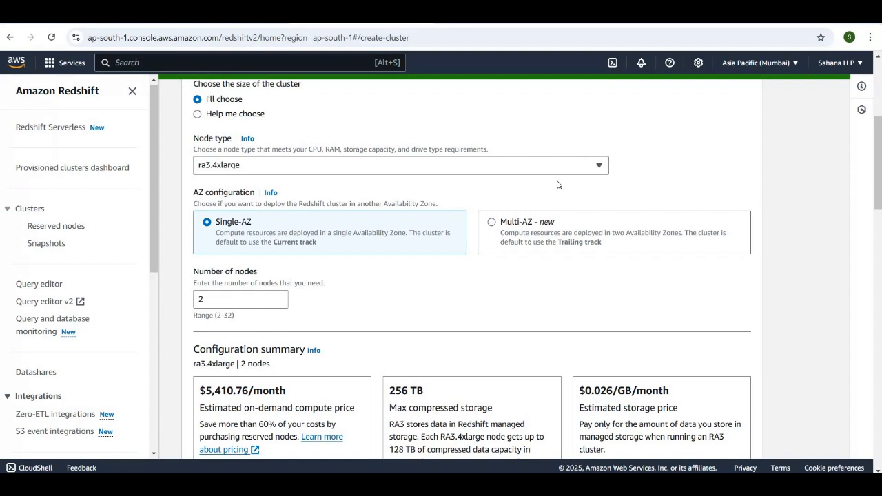
pyautogui.click(597, 169)
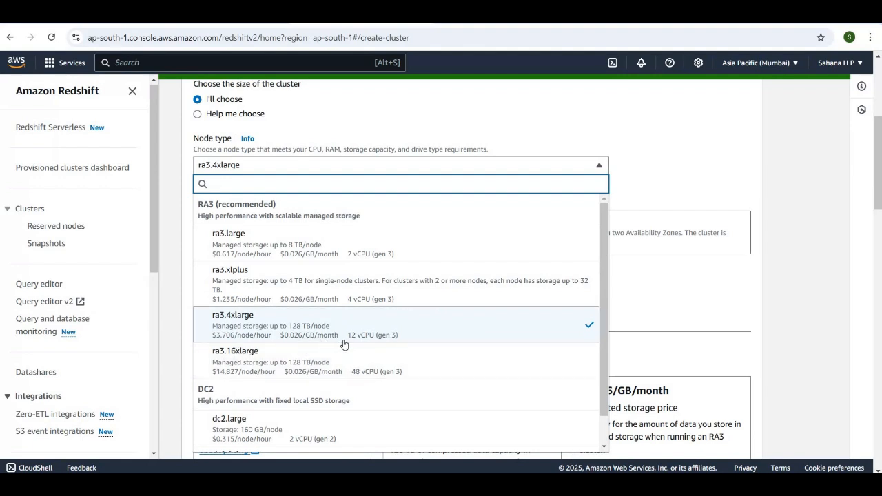
pyautogui.scroll(-1, 340, 342)
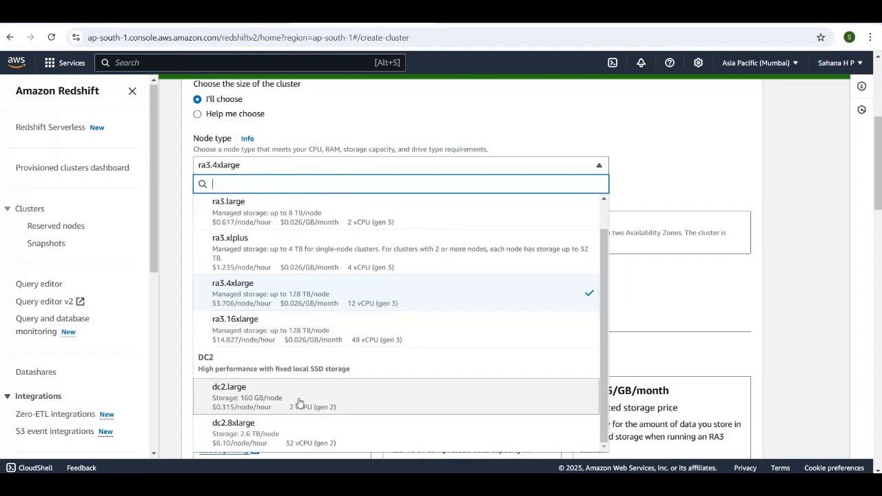
pyautogui.scroll(-2, 305, 389)
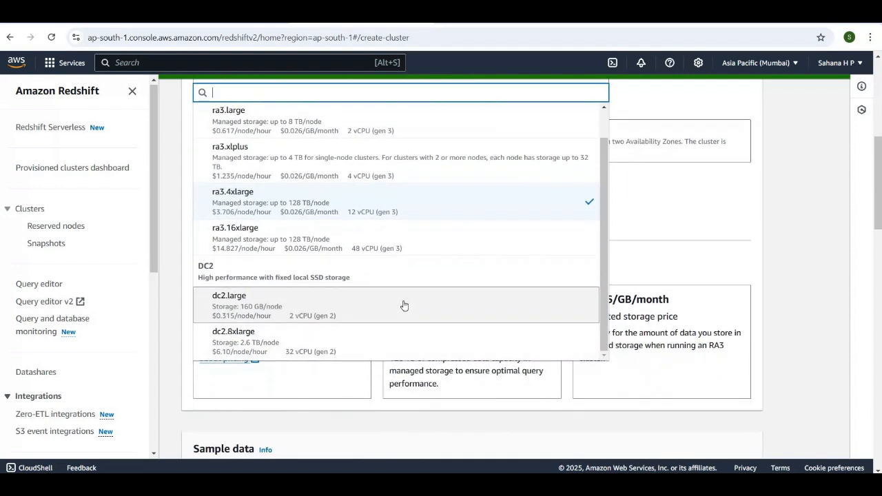
pyautogui.scroll(-2, 405, 306)
pyautogui.scroll(2, 404, 306)
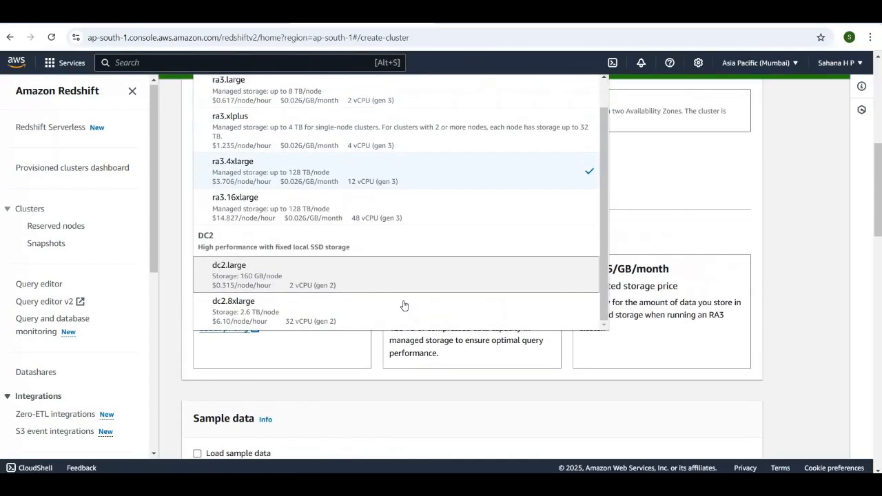
pyautogui.scroll(1, 405, 305)
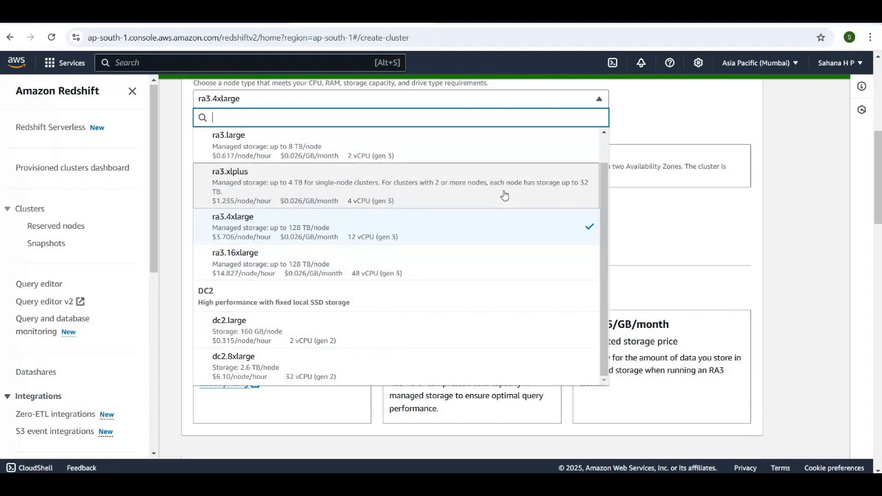
pyautogui.scroll(-2, 419, 311)
pyautogui.scroll(1, 423, 315)
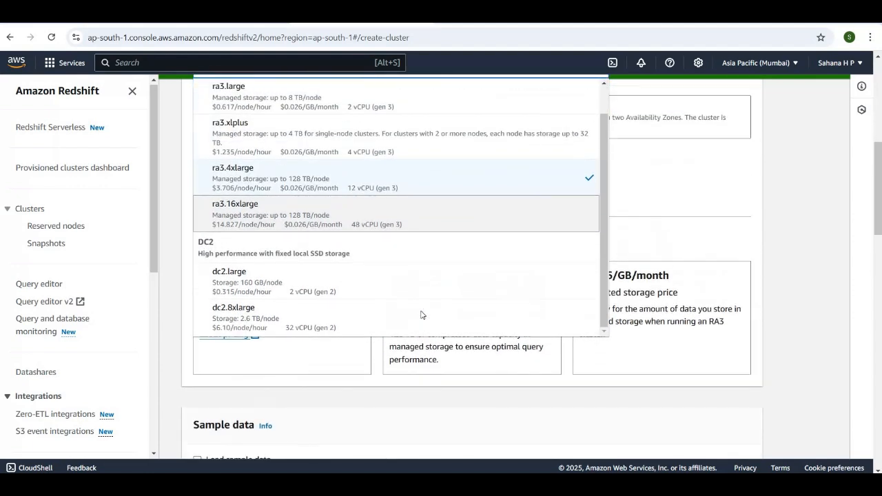
pyautogui.scroll(1, 421, 315)
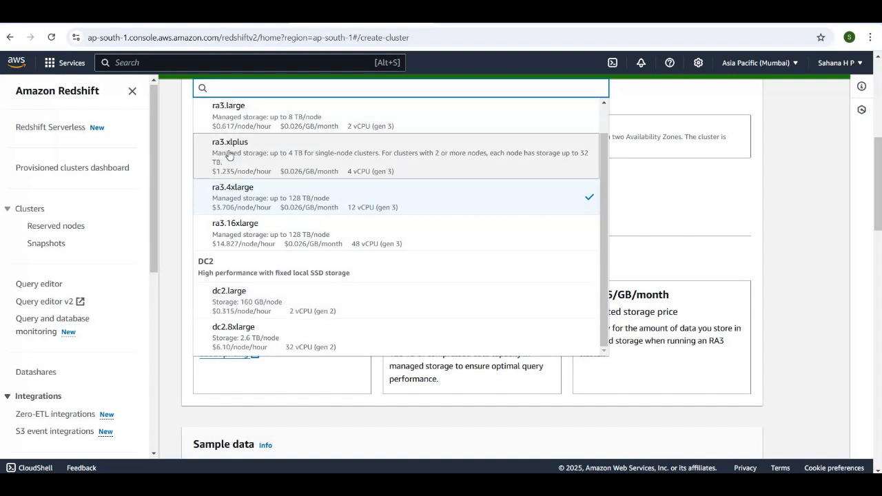
pyautogui.click(312, 303)
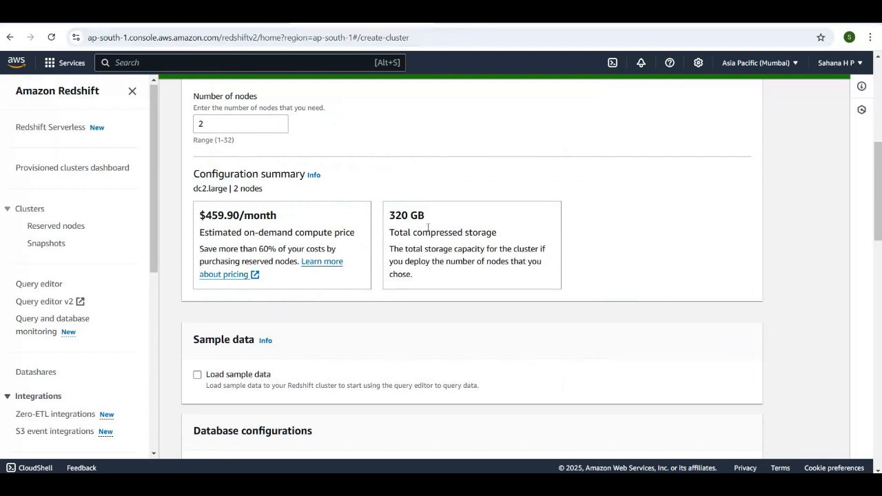
# Set the cluster's number of nodes to 1
pyautogui.scroll(2, 379, 227)
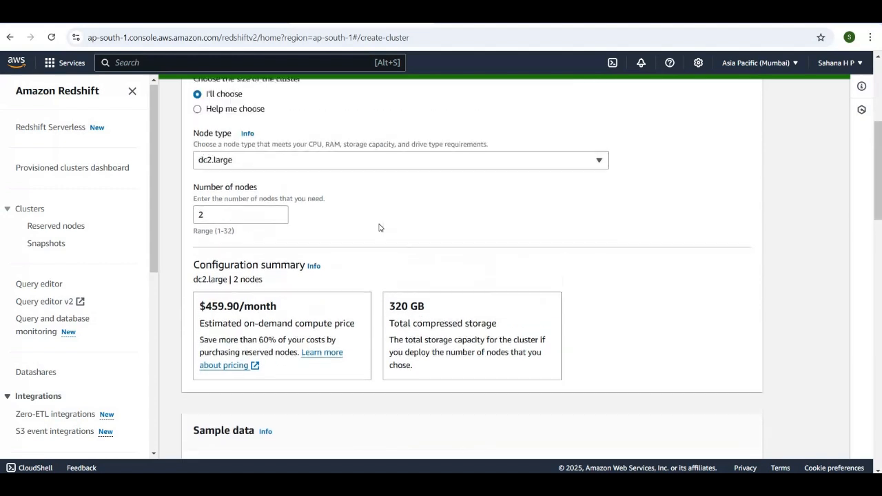
pyautogui.click(226, 225)
pyautogui.press('BackSpace')
pyautogui.write('1')
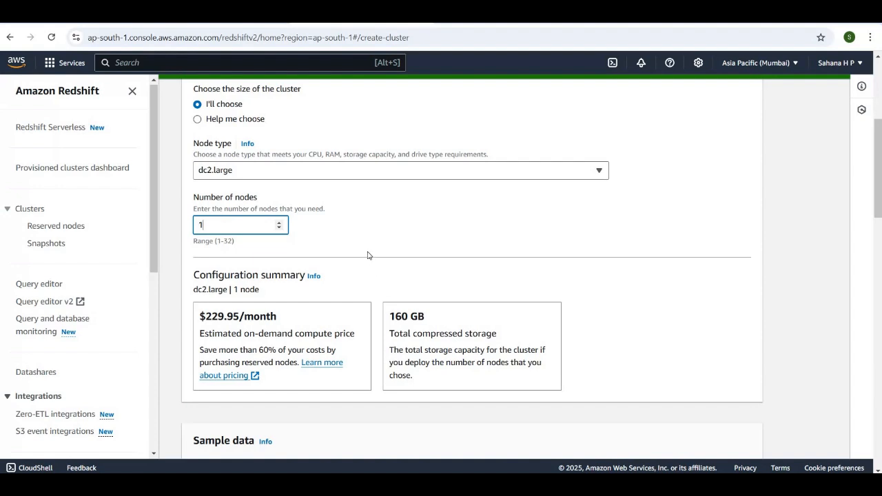
# Enable loading the Tickit sample data into the new cluster
pyautogui.scroll(-4, 368, 256)
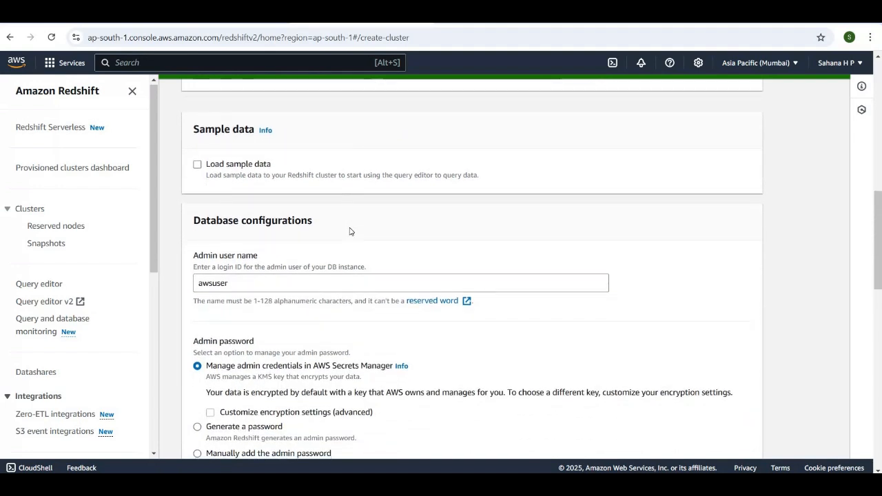
pyautogui.scroll(-1, 349, 231)
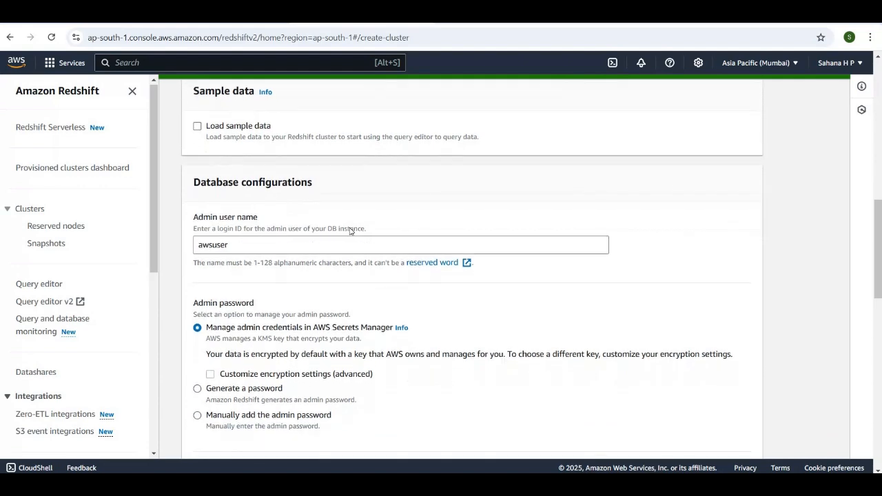
pyautogui.scroll(1, 350, 228)
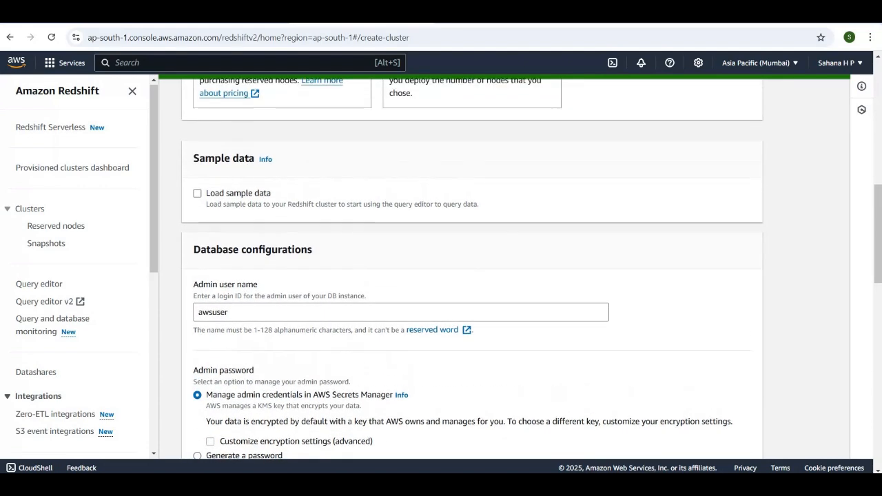
pyautogui.scroll(-1, 220, 147)
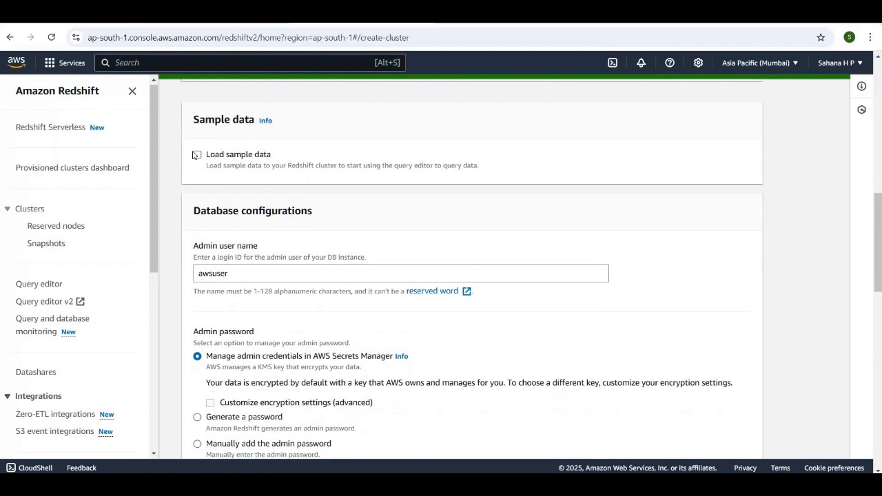
pyautogui.click(197, 155)
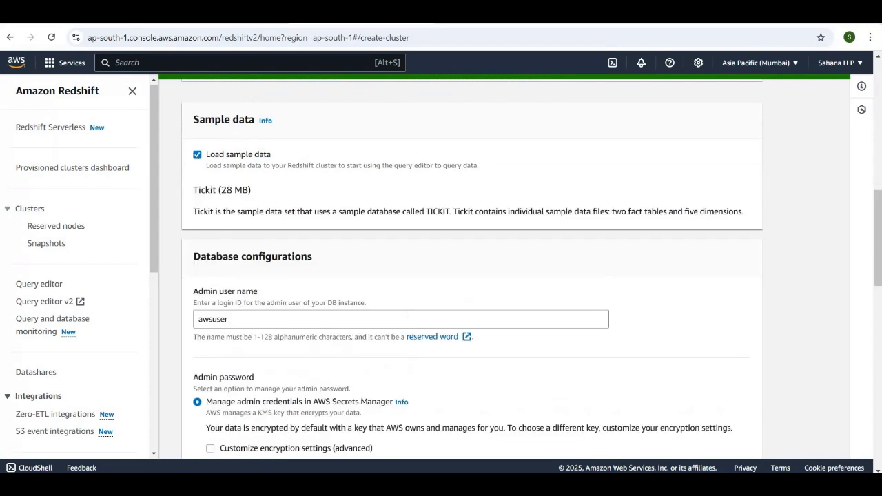
# Change the admin user name in the database configurations to redsift-admin
pyautogui.scroll(-2, 407, 317)
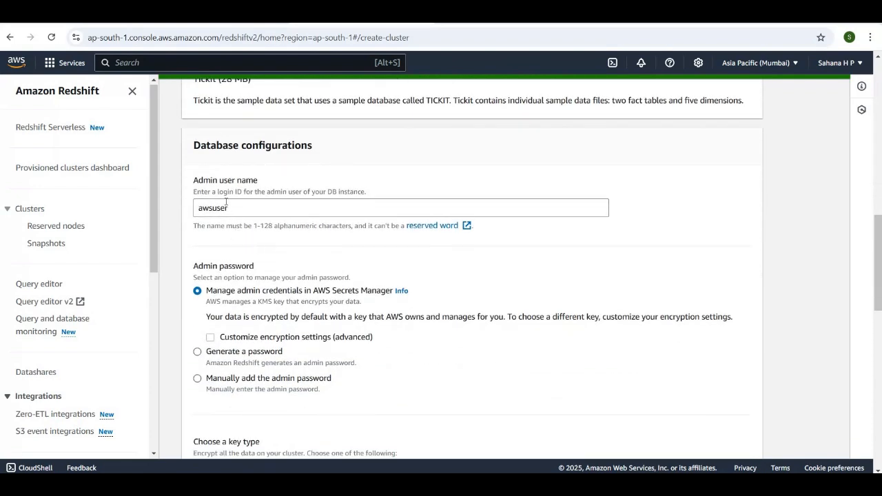
pyautogui.moveTo(229, 208); pyautogui.dragTo(181, 211)
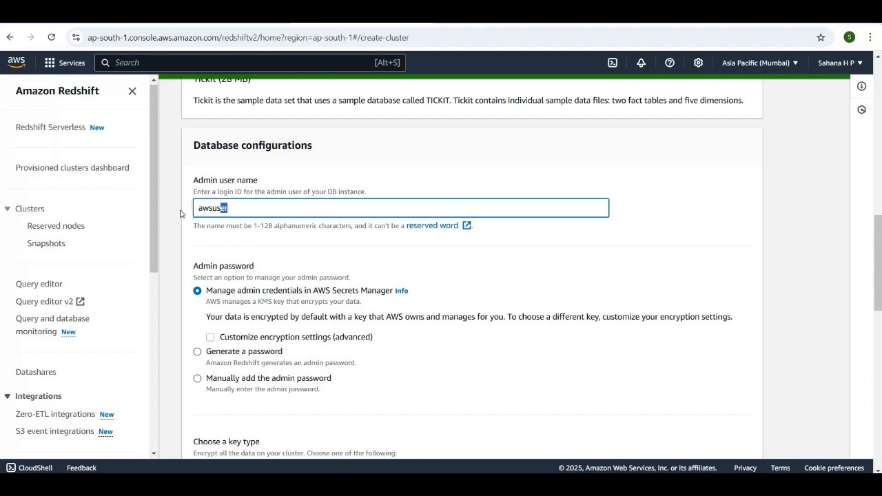
pyautogui.press('BackSpace')
pyautogui.write('reds')
pyautogui.press('BackSpace')
pyautogui.write('-admin')
# Choose to add the admin password manually, enter the admin user password, check it in plain text and hide it again
pyautogui.scroll(-3, 380, 292)
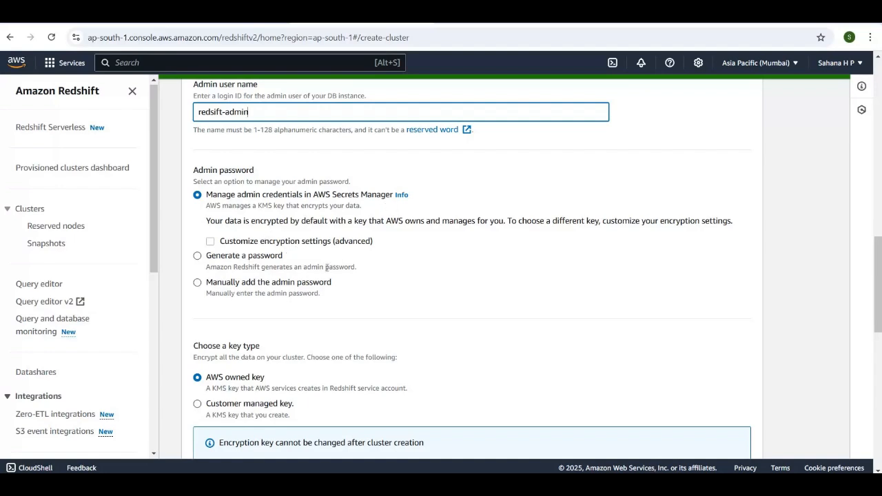
pyautogui.click(198, 283)
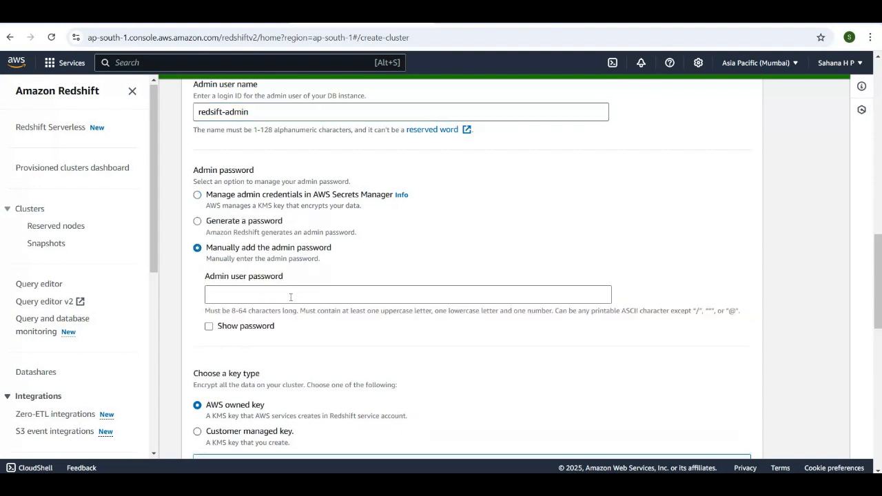
pyautogui.click(291, 297)
pyautogui.write('R')
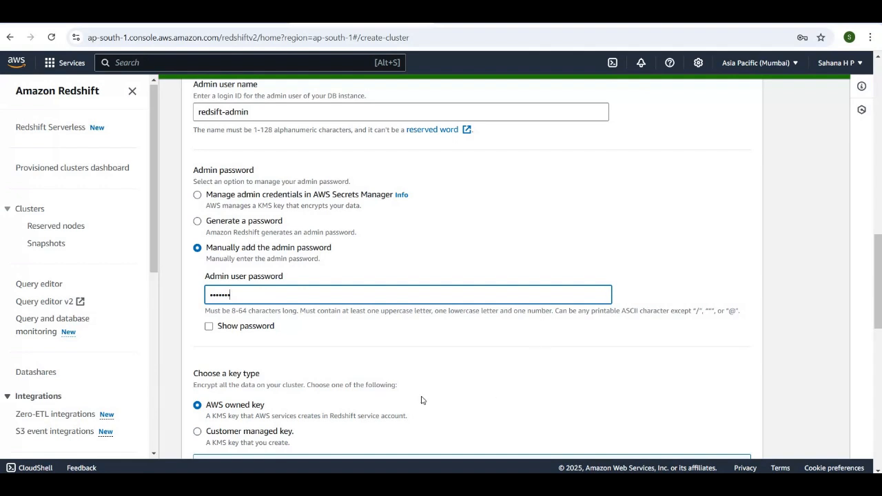
pyautogui.click(209, 328)
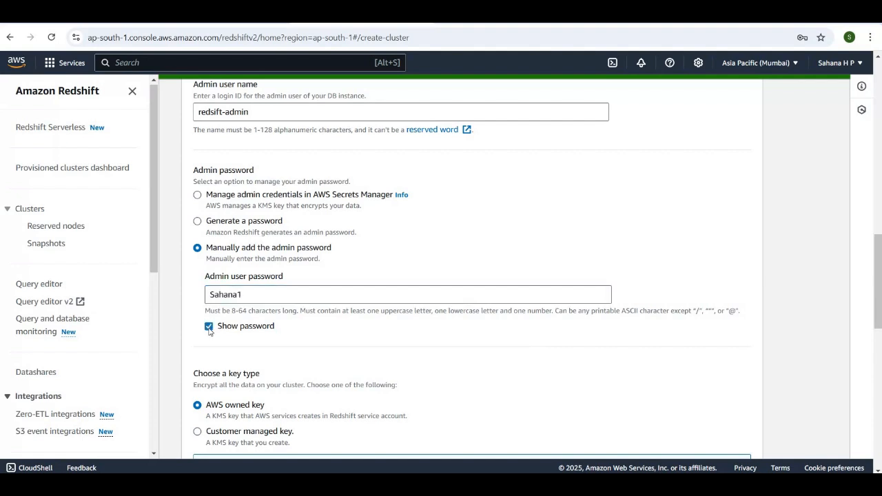
pyautogui.click(246, 295)
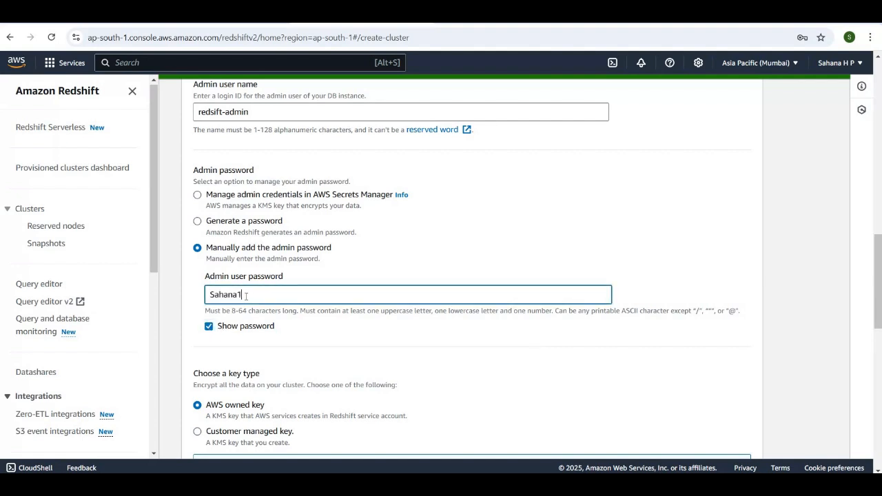
pyautogui.write('23')
pyautogui.click(209, 328)
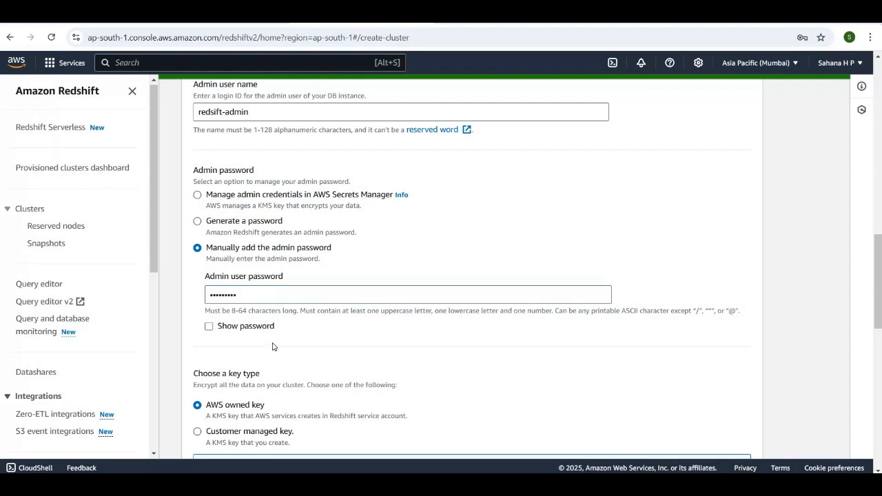
pyautogui.scroll(-1, 273, 338)
pyautogui.scroll(-2, 272, 339)
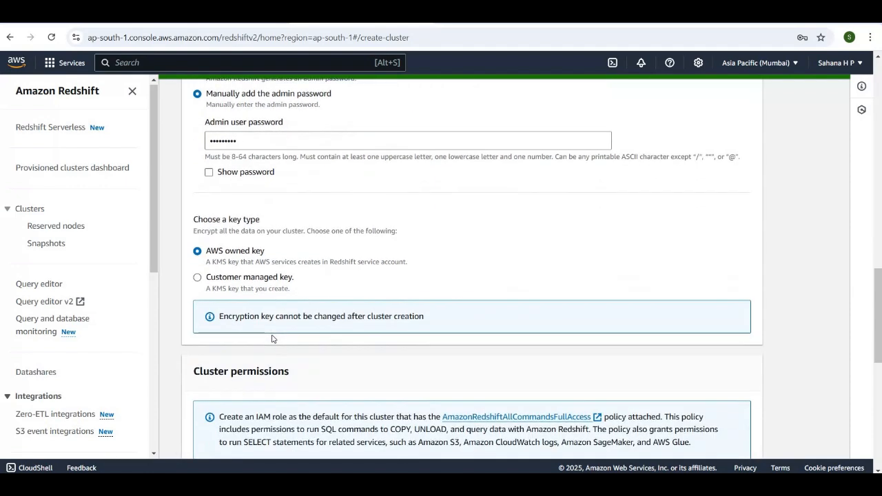
pyautogui.scroll(-1, 272, 338)
pyautogui.scroll(2, 272, 339)
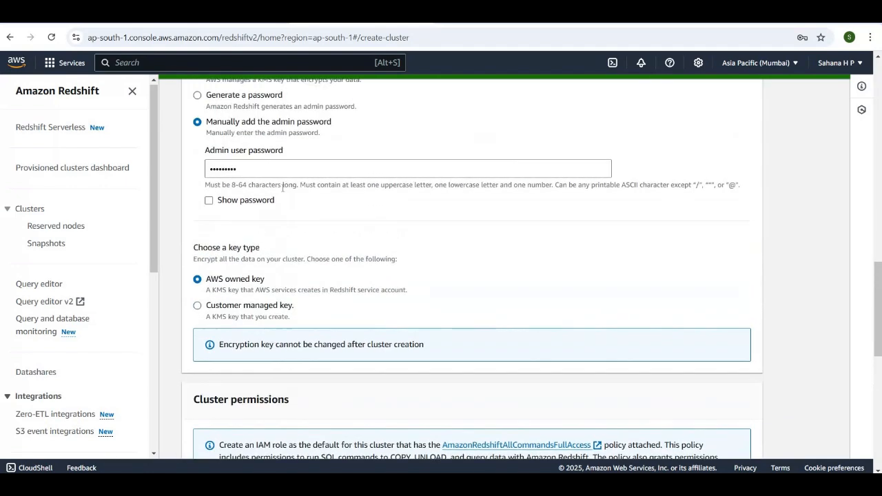
# Review the encryption key type, cluster permissions with associated IAM roles, and additional configurations of the new cluster
pyautogui.scroll(-1, 285, 201)
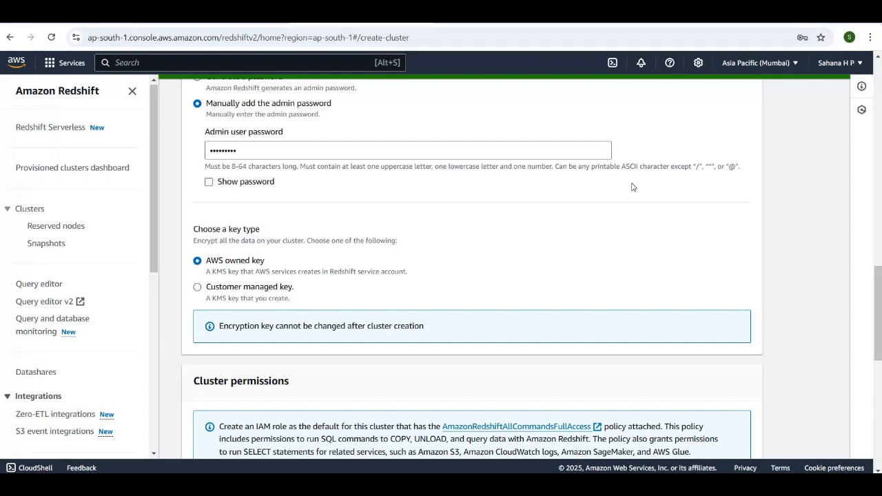
pyautogui.scroll(-2, 634, 186)
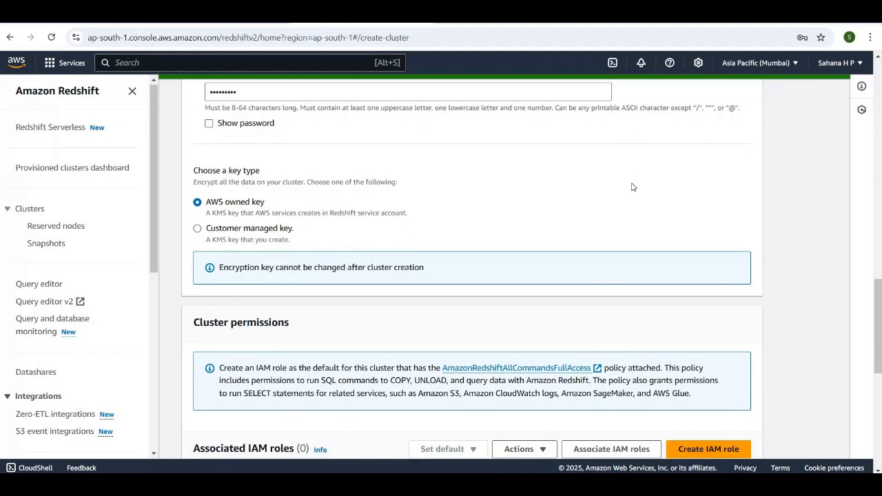
pyautogui.scroll(-2, 633, 187)
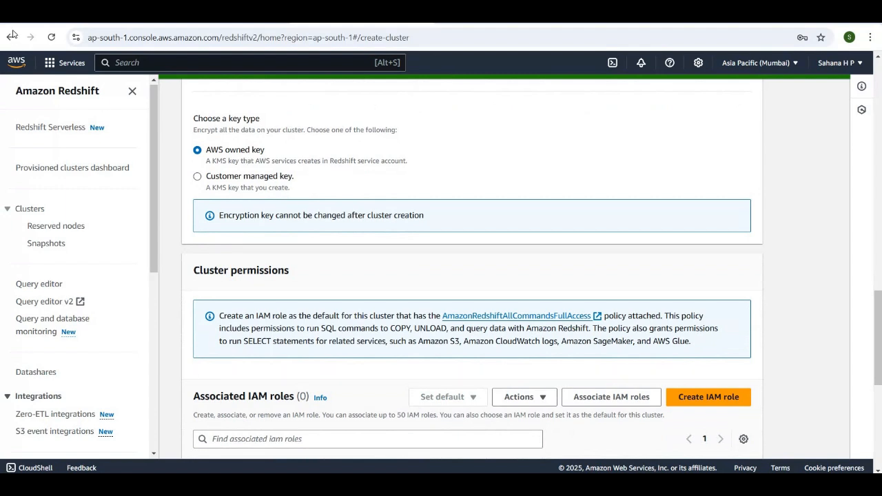
pyautogui.scroll(1, 447, 276)
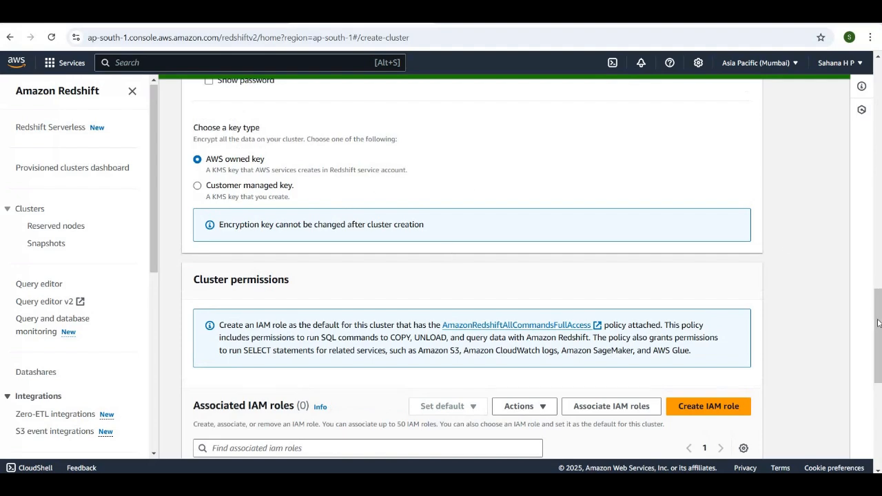
pyautogui.moveTo(877, 314); pyautogui.dragTo(878, 366)
pyautogui.scroll(1, 433, 340)
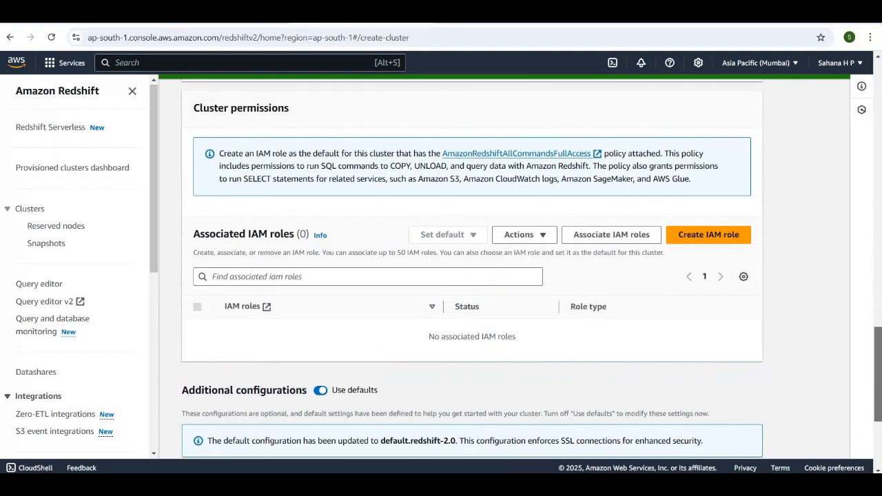
pyautogui.scroll(-2, 433, 341)
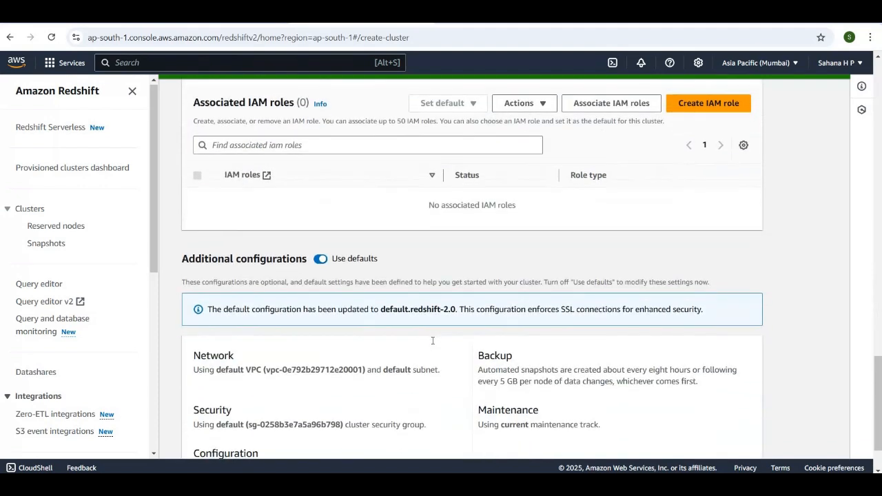
pyautogui.scroll(1, 433, 338)
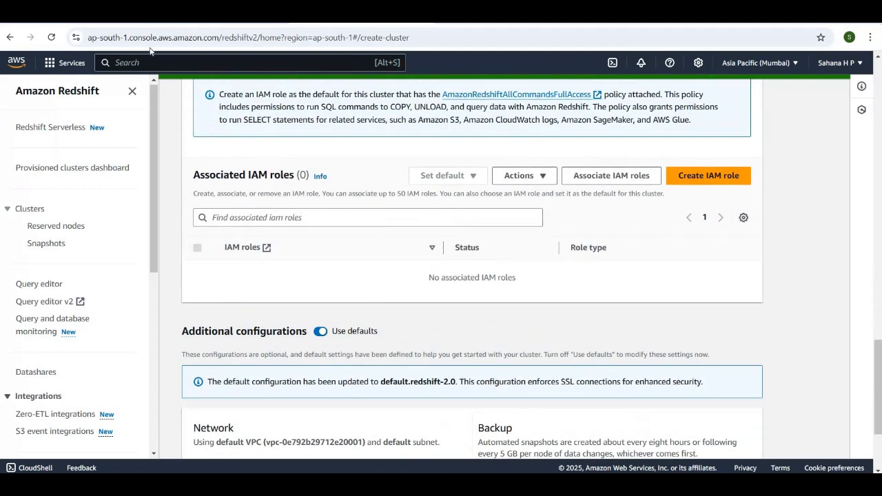
# Search the AWS services for iam, open IAM in a separate browser tab and switch to it
pyautogui.hotkey('alt', 's')
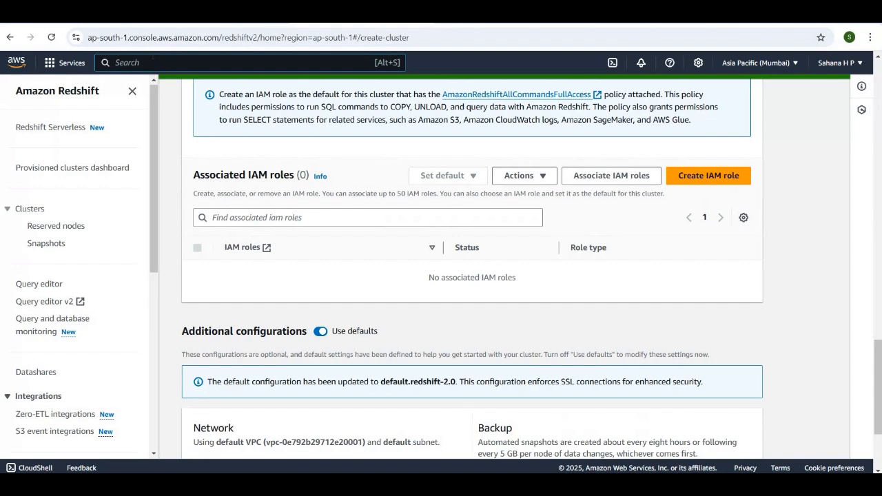
pyautogui.write('iam')
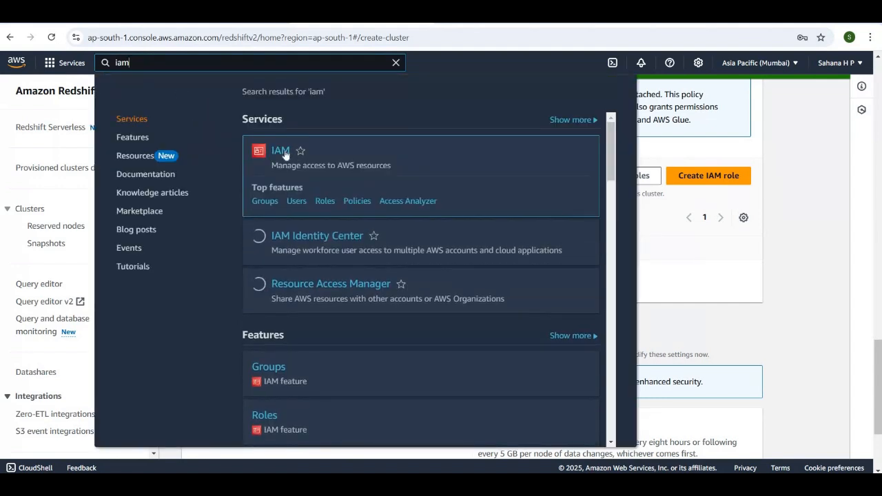
pyautogui.rightClick(285, 154)
pyautogui.click(300, 168)
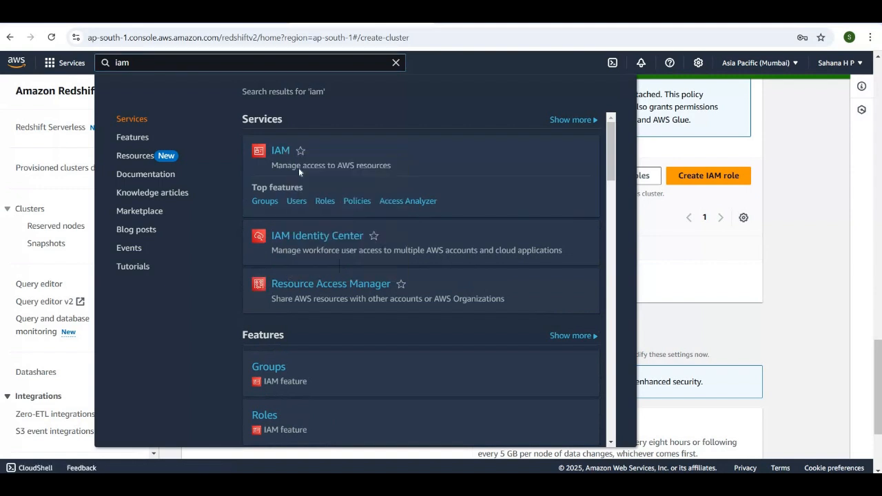
pyautogui.scroll(-1, 375, 86)
pyautogui.click(396, 63)
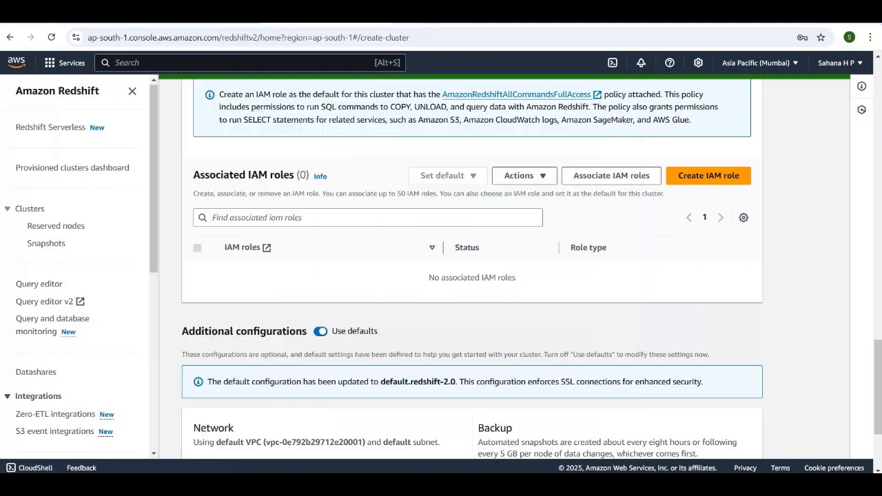
pyautogui.hotkey('ctrl', 'Tab')
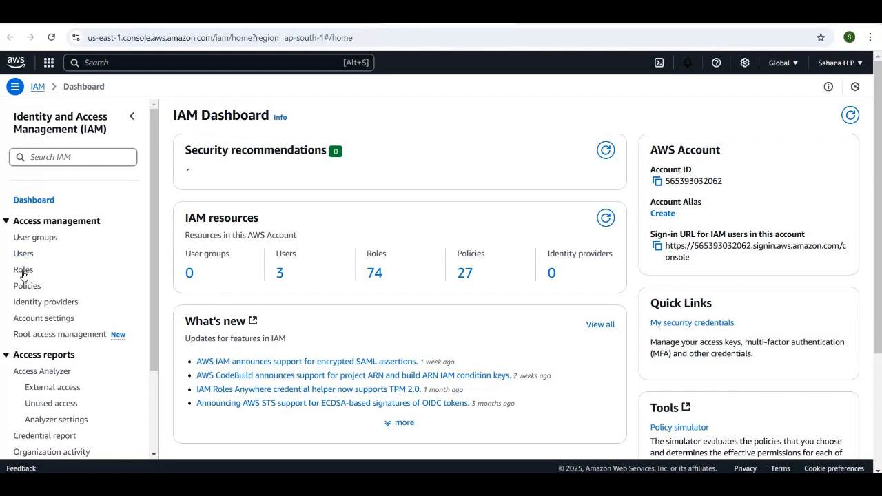
# Open the IAM roles list and start creating a role with AWS service as the trusted entity type
pyautogui.click(24, 274)
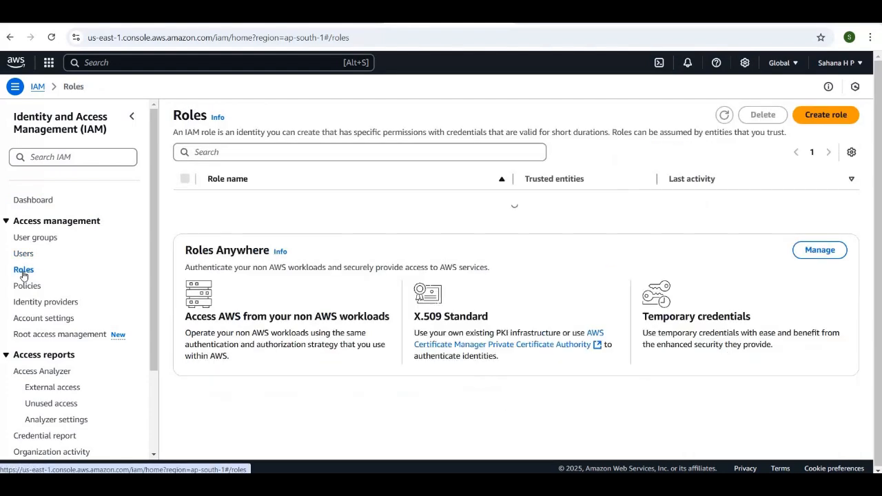
pyautogui.click(836, 115)
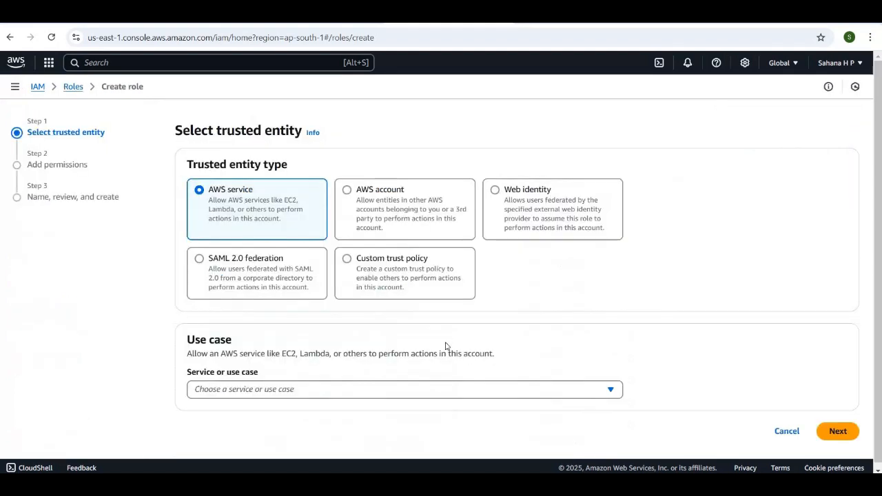
pyautogui.scroll(-1, 350, 296)
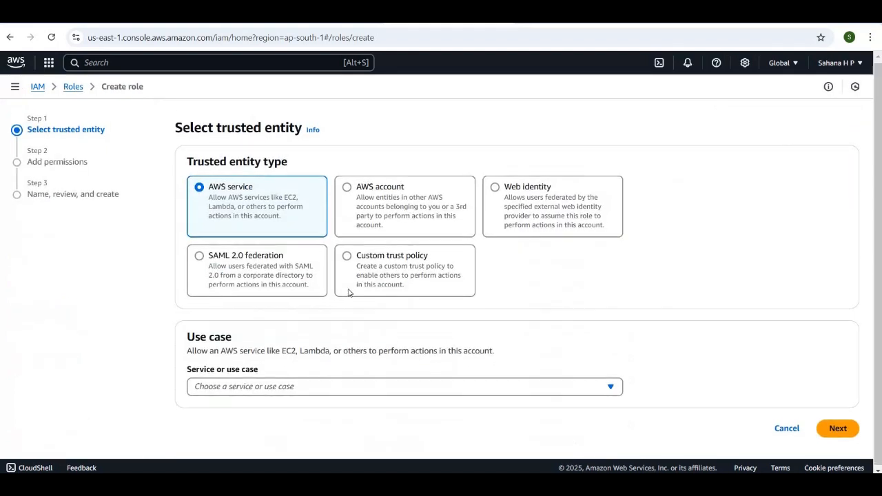
pyautogui.click(353, 388)
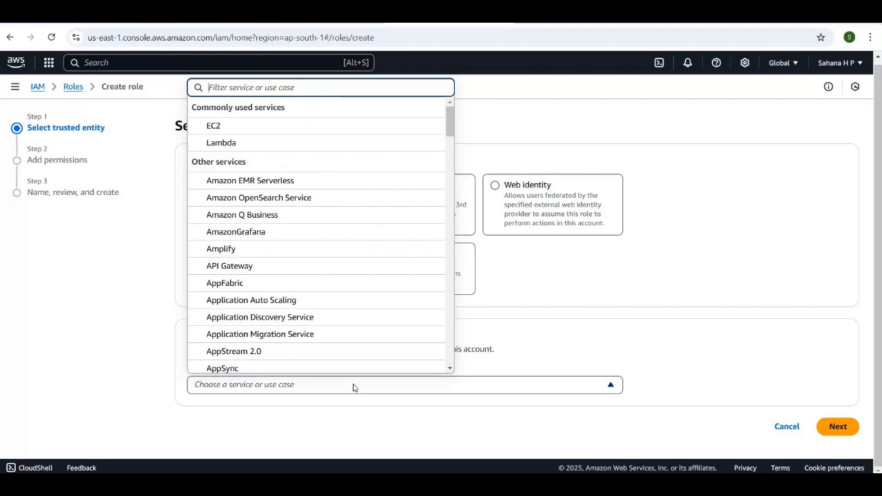
pyautogui.scroll(-5, 361, 276)
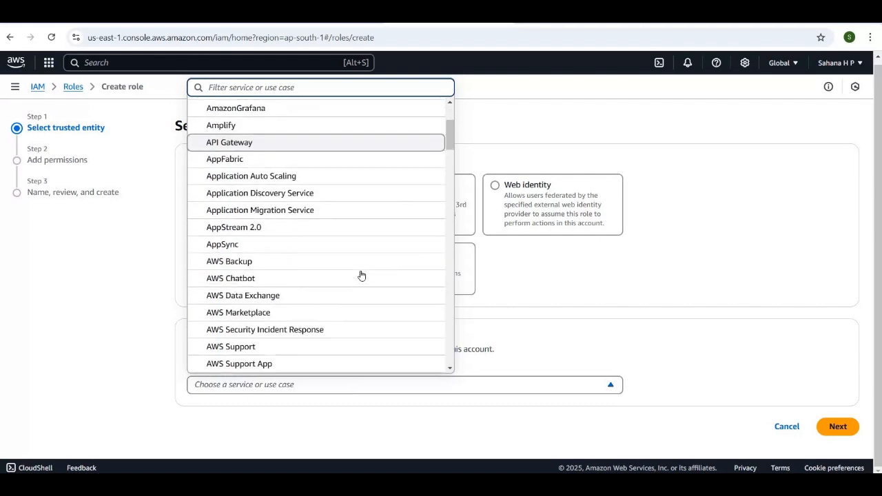
pyautogui.scroll(-10, 361, 275)
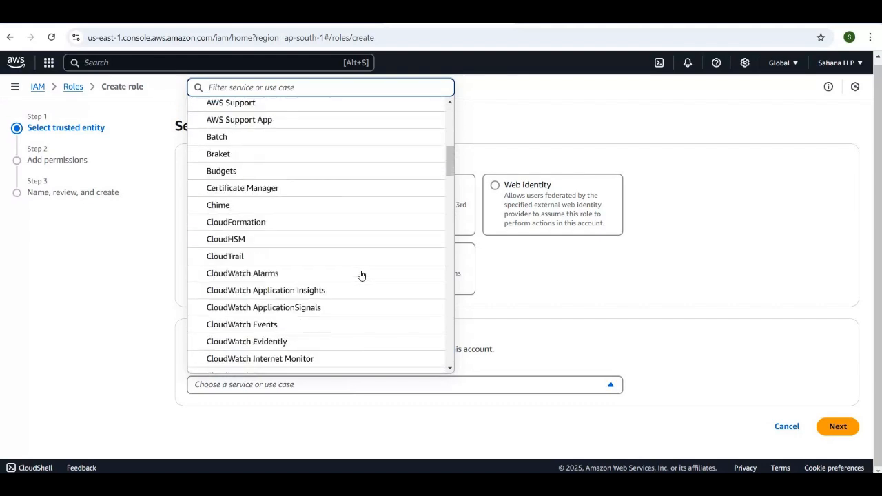
pyautogui.click(302, 423)
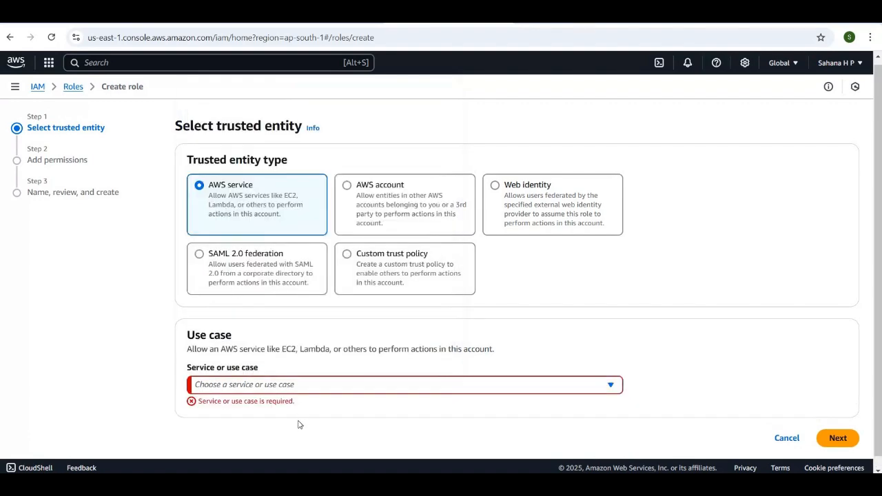
# Choose Redshift as the role's service, keep the Redshift - Customizable use case and continue to the permissions
pyautogui.click(239, 387)
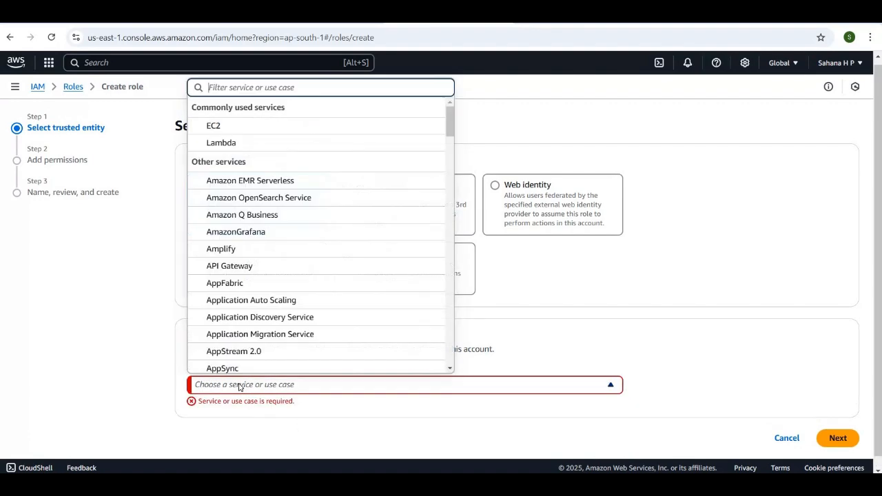
pyautogui.scroll(-5, 264, 283)
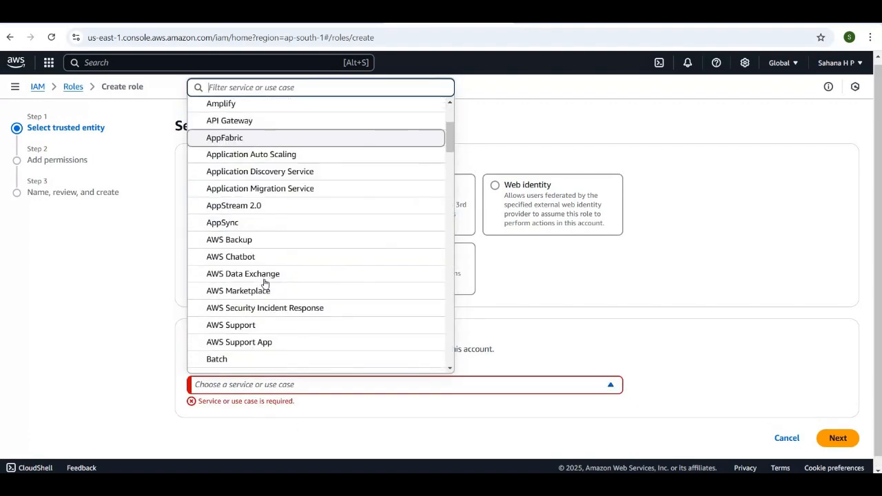
pyautogui.scroll(-15, 264, 283)
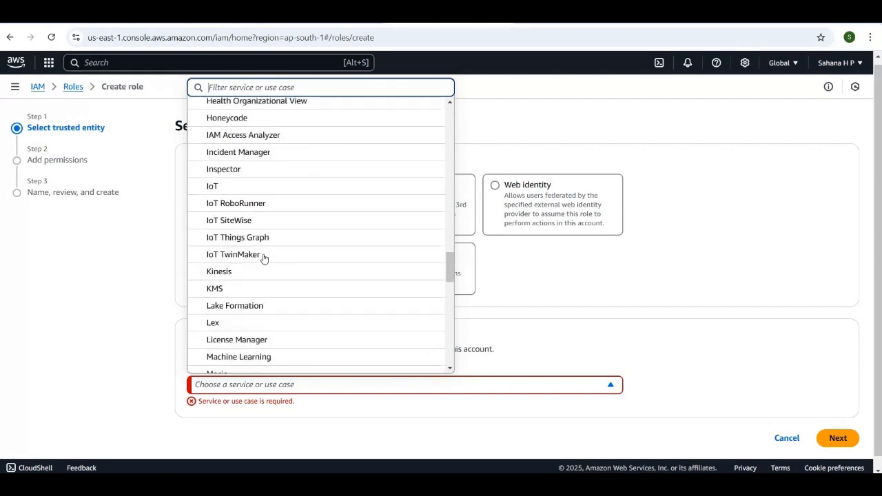
pyautogui.scroll(-4, 264, 258)
pyautogui.scroll(5, 264, 259)
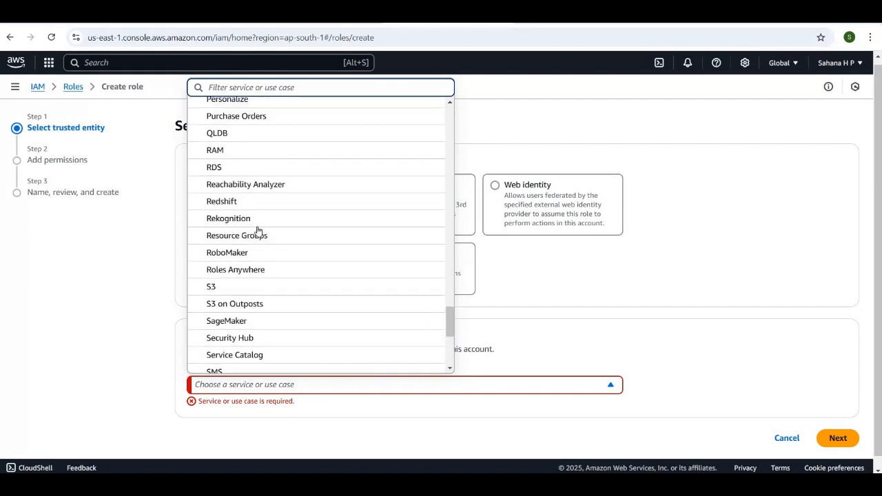
pyautogui.click(255, 205)
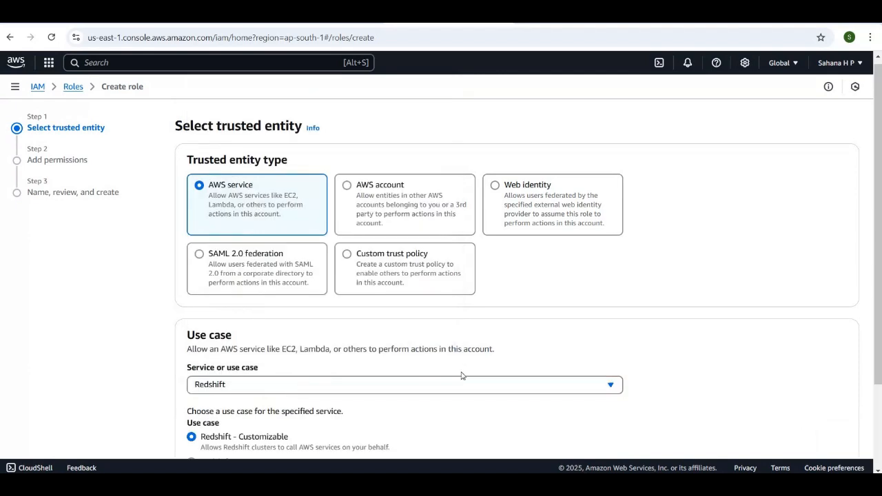
pyautogui.scroll(-1, 462, 376)
pyautogui.scroll(-2, 463, 375)
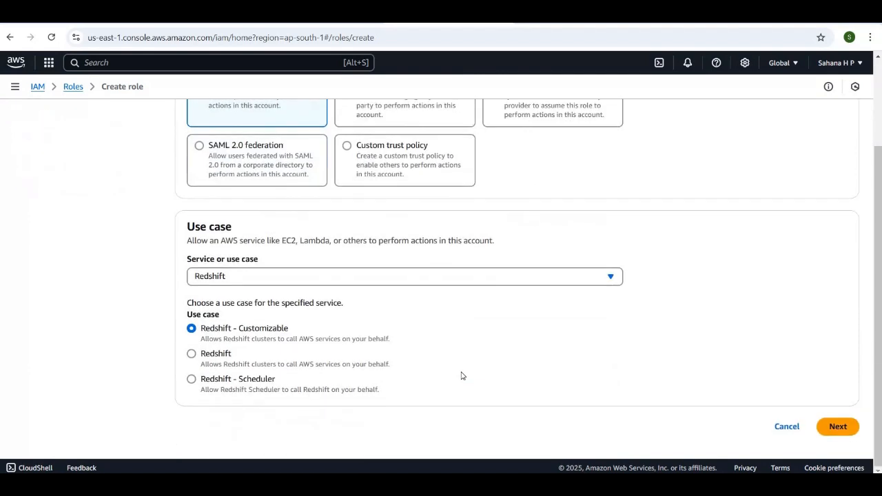
pyautogui.click(838, 425)
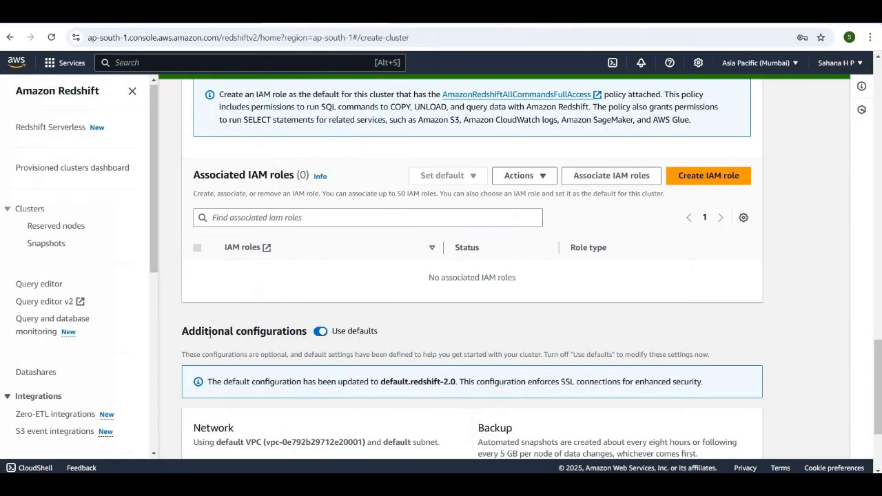
# Filter the permissions policies by amazonre, select AmazonRedshiftAllCommandsFullAccess for the role and continue to the role details
pyautogui.scroll(-2, 210, 334)
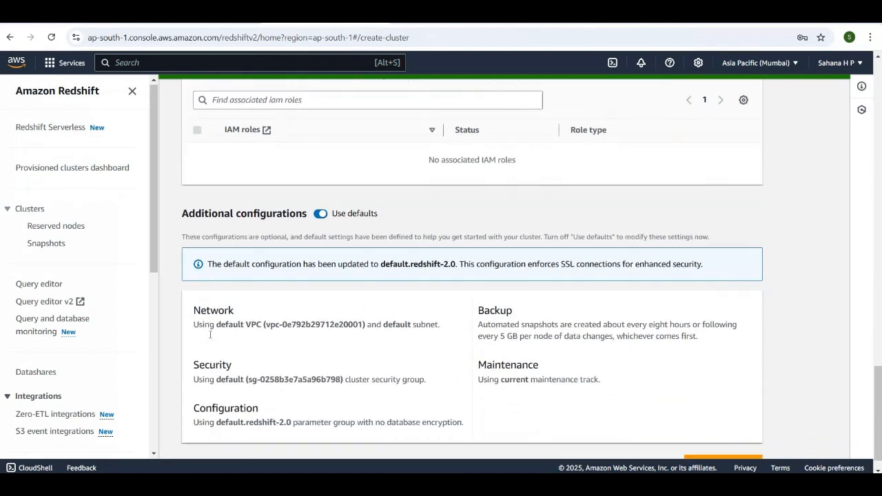
pyautogui.scroll(3, 210, 334)
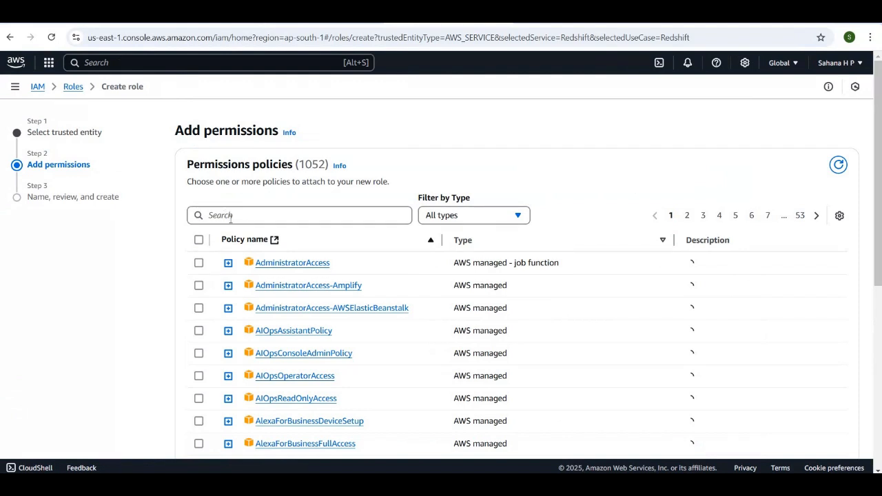
pyautogui.click(232, 213)
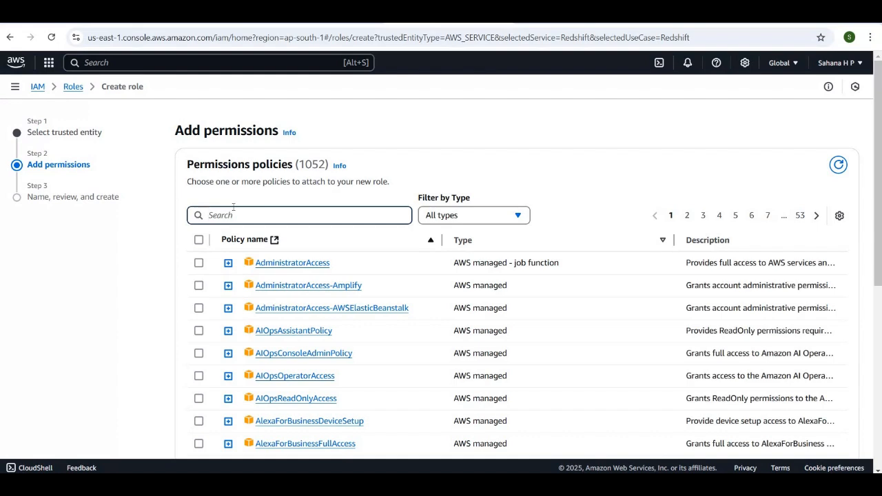
pyautogui.write('amazon')
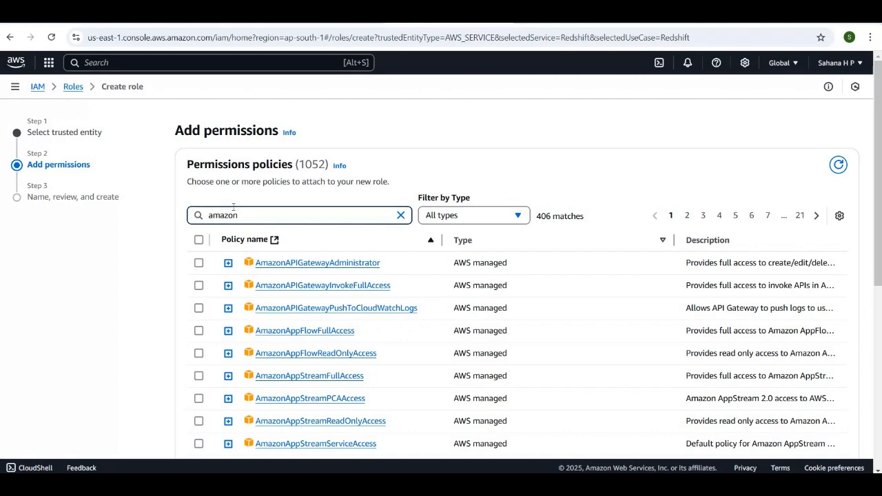
pyautogui.write('re')
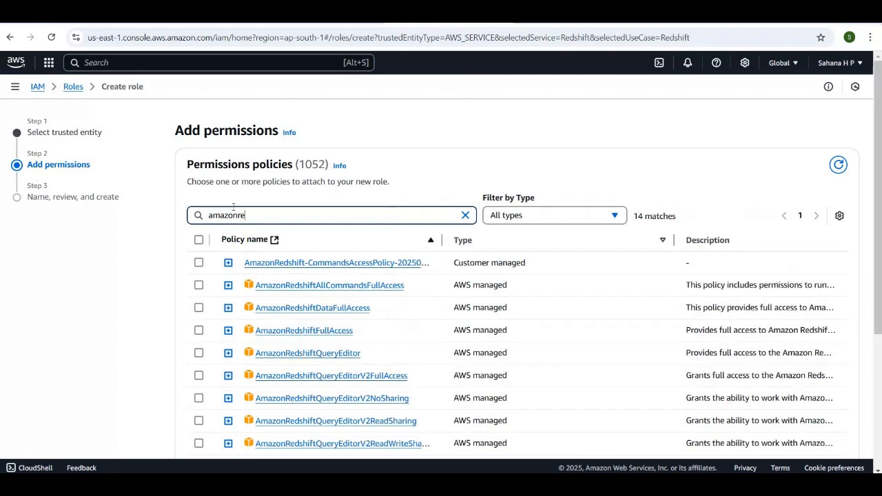
pyautogui.click(199, 285)
pyautogui.scroll(-5, 478, 341)
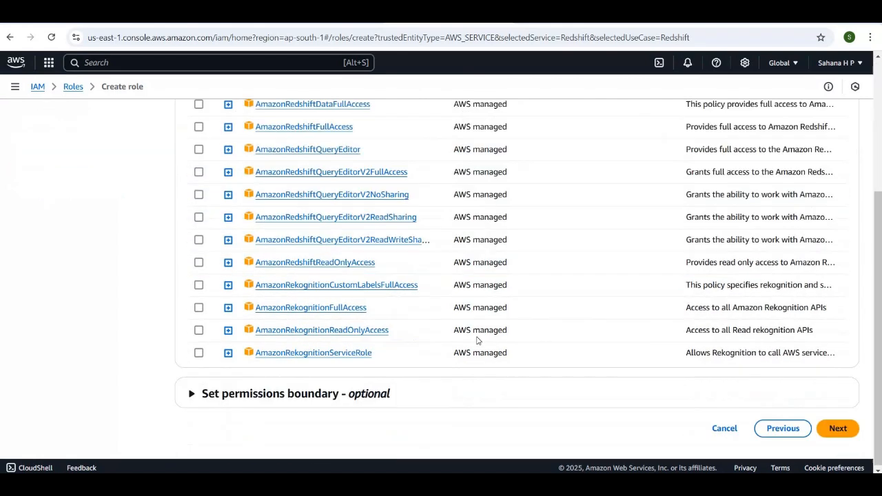
pyautogui.click(849, 433)
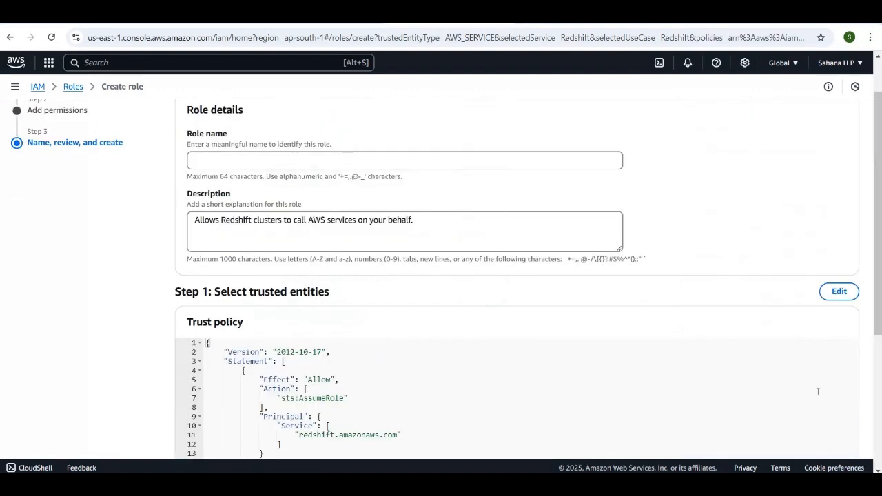
# Name the role redshift-demo, create it and return to the Redshift cluster creation page
pyautogui.click(207, 164)
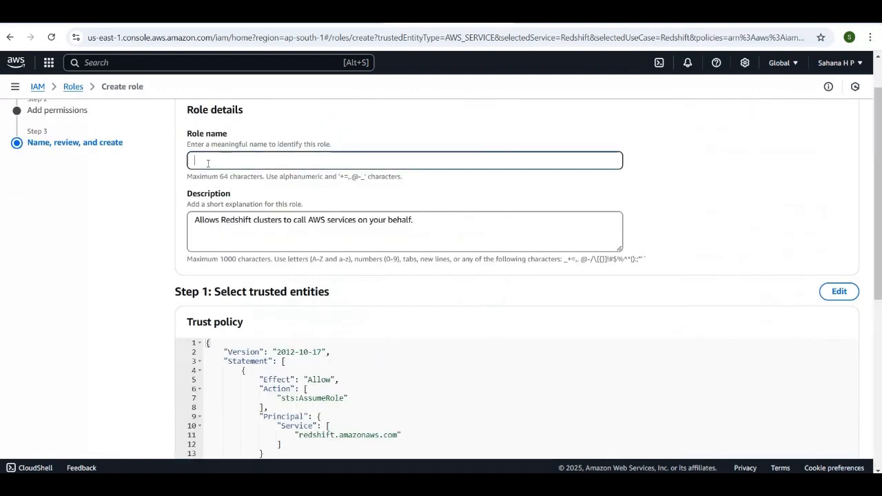
pyautogui.write('red')
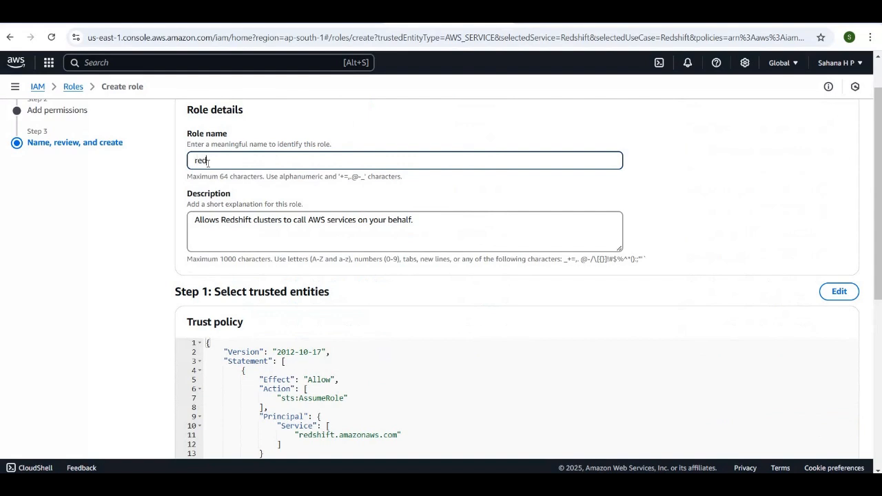
pyautogui.write('shift-demo')
pyautogui.scroll(-5, 464, 328)
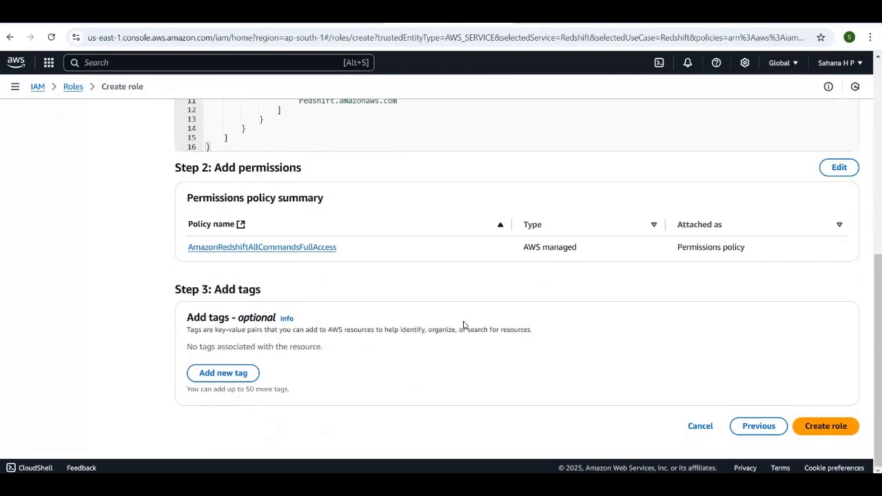
pyautogui.click(817, 431)
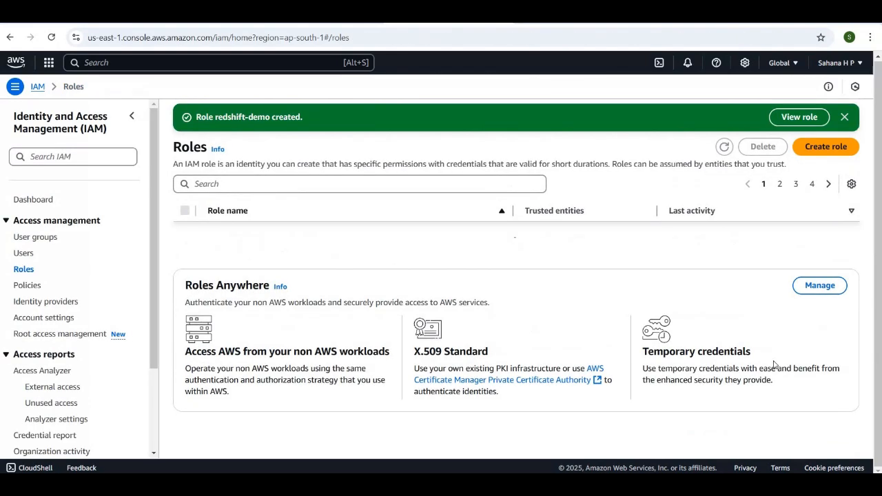
pyautogui.scroll(10, 533, 270)
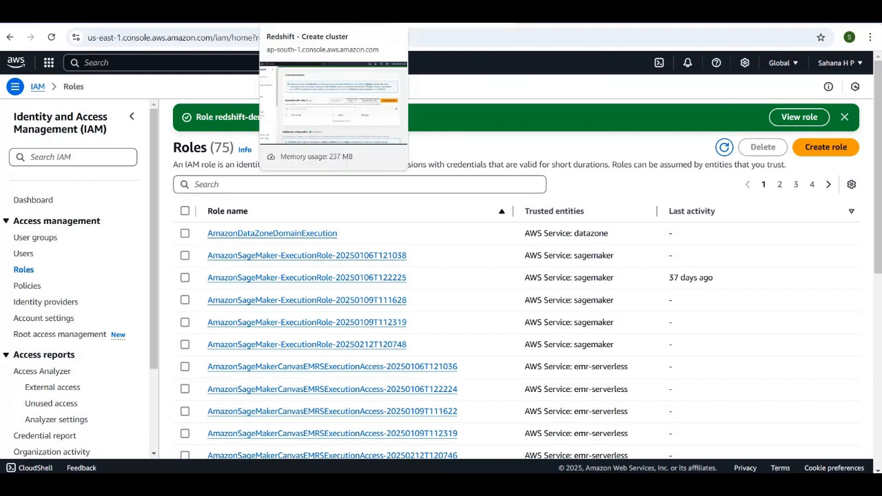
pyautogui.click(317, 12)
# Try to find the redshift-demo role among the IAM roles available to associate with the cluster
pyautogui.scroll(-2, 395, 289)
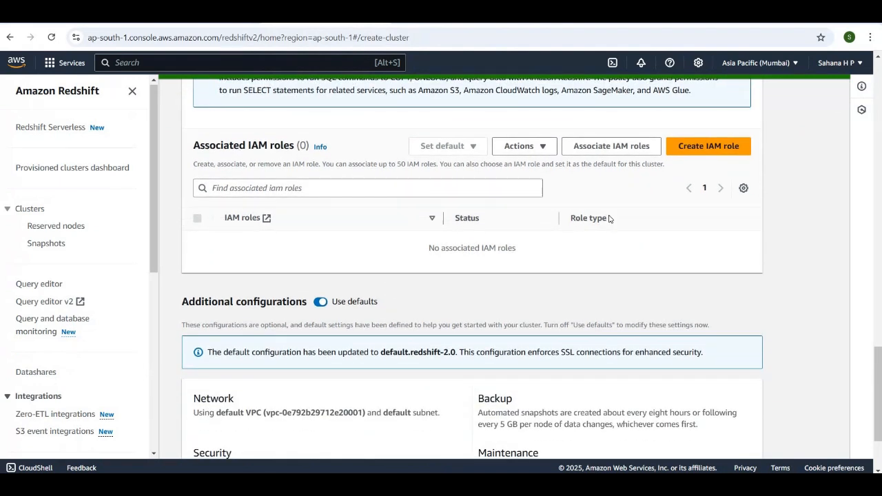
pyautogui.click(599, 151)
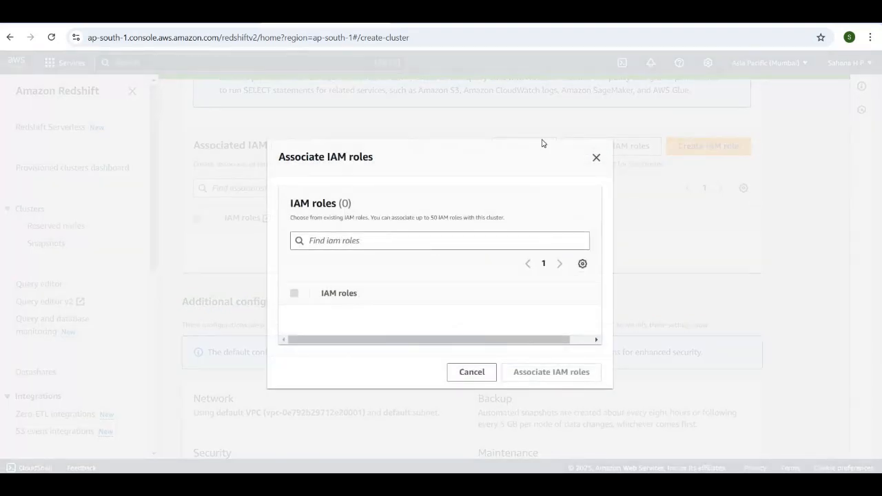
pyautogui.click(371, 238)
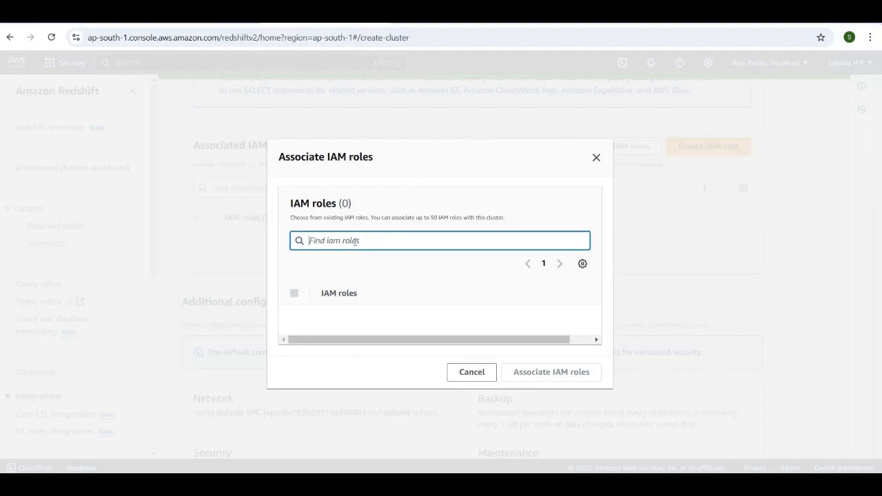
pyautogui.write('red')
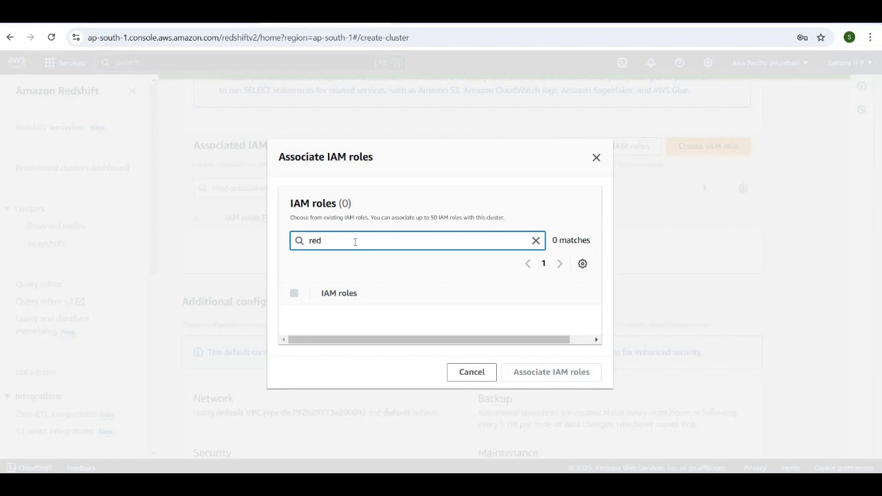
pyautogui.write('shift-demo')
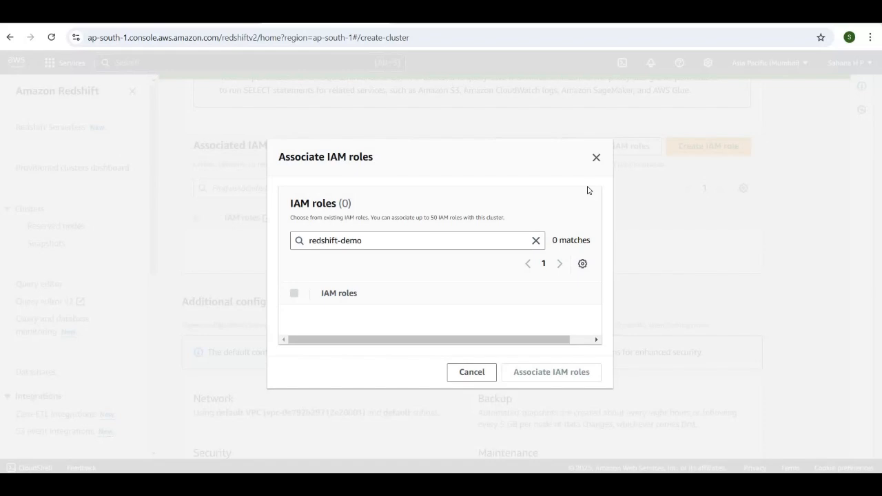
pyautogui.click(479, 381)
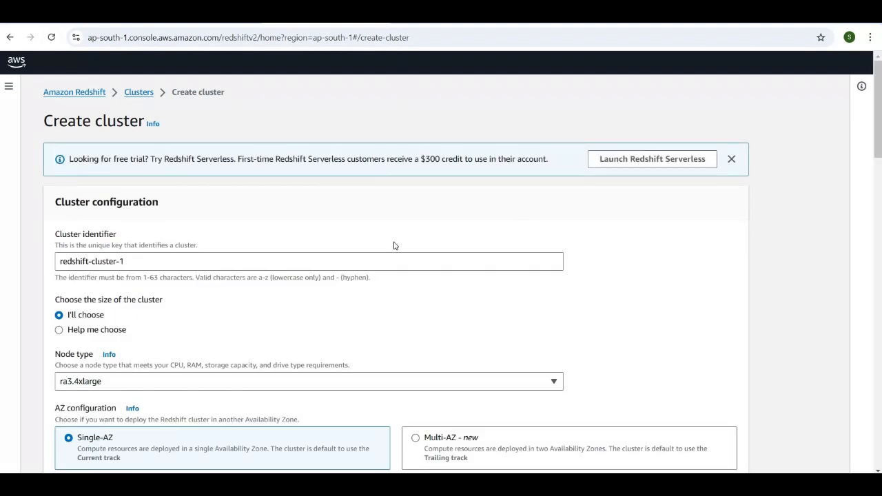
# Set the cluster's node type to dc2.large and the number of nodes to 1
pyautogui.scroll(-1, 394, 246)
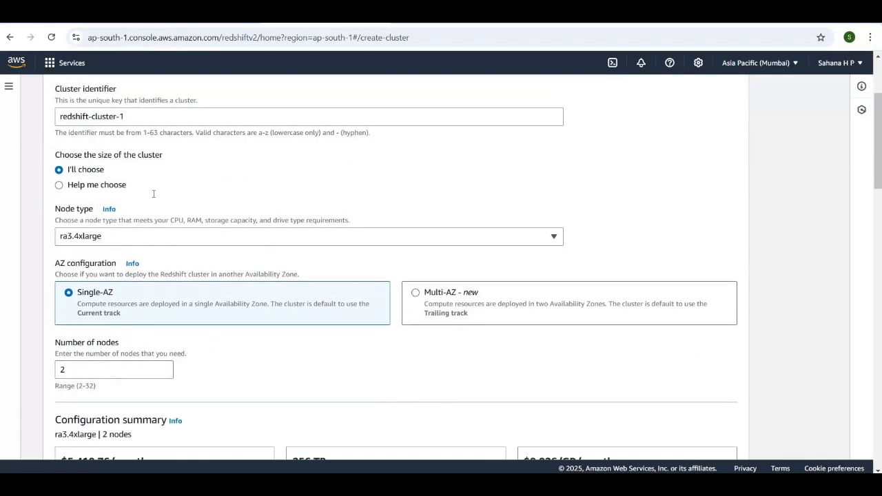
pyautogui.scroll(-2, 143, 201)
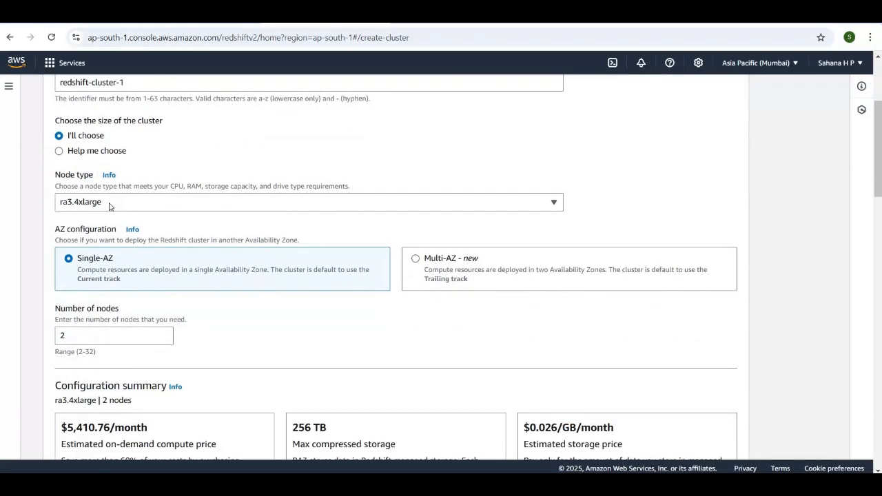
pyautogui.click(547, 208)
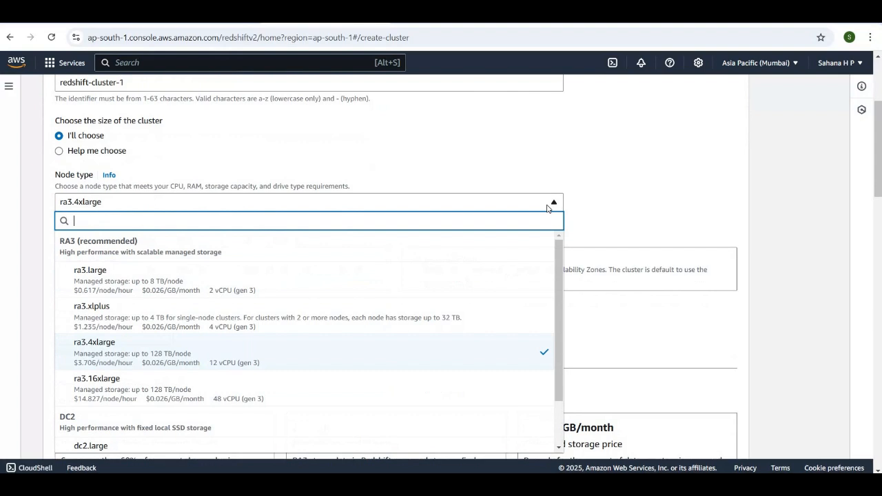
pyautogui.scroll(-1, 401, 328)
pyautogui.scroll(-1, 402, 328)
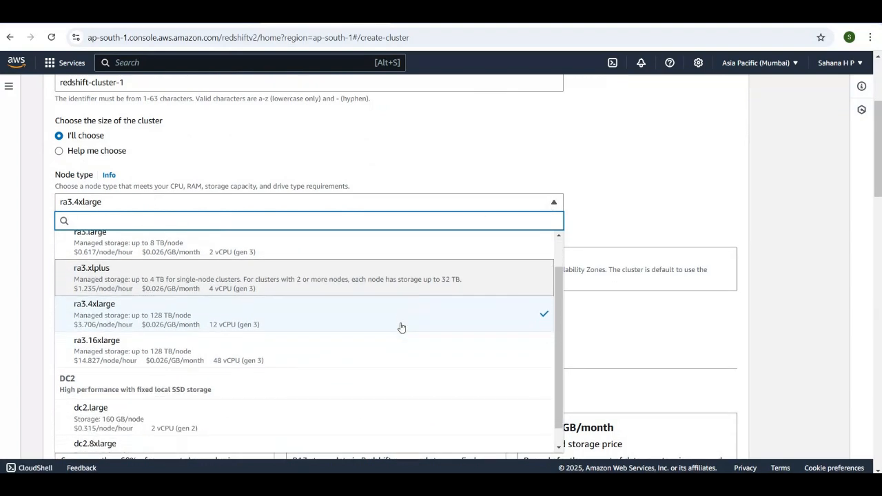
pyautogui.click(195, 403)
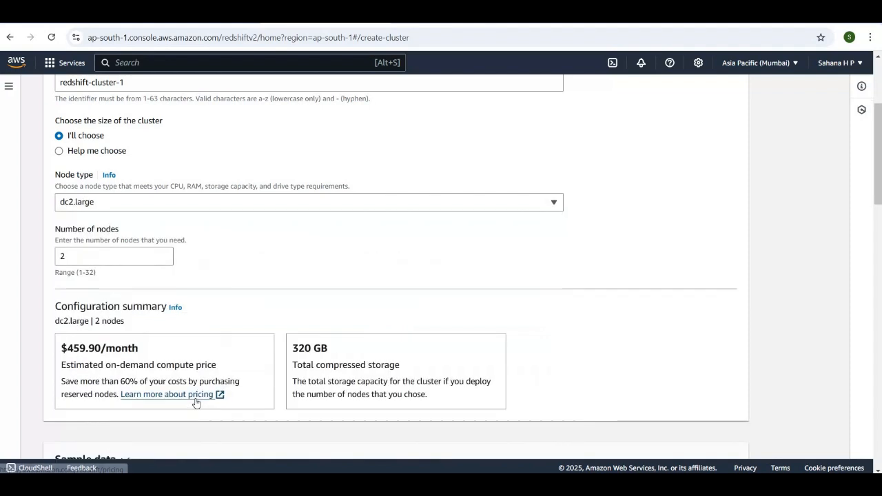
pyautogui.click(85, 257)
pyautogui.press('BackSpace')
pyautogui.write('1')
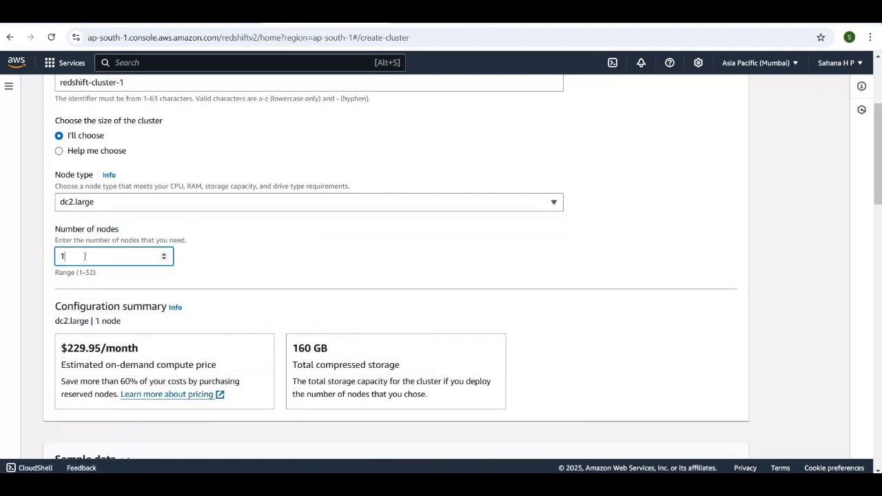
# Enable loading the sample data into the cluster
pyautogui.scroll(-2, 260, 319)
pyautogui.scroll(-2, 259, 318)
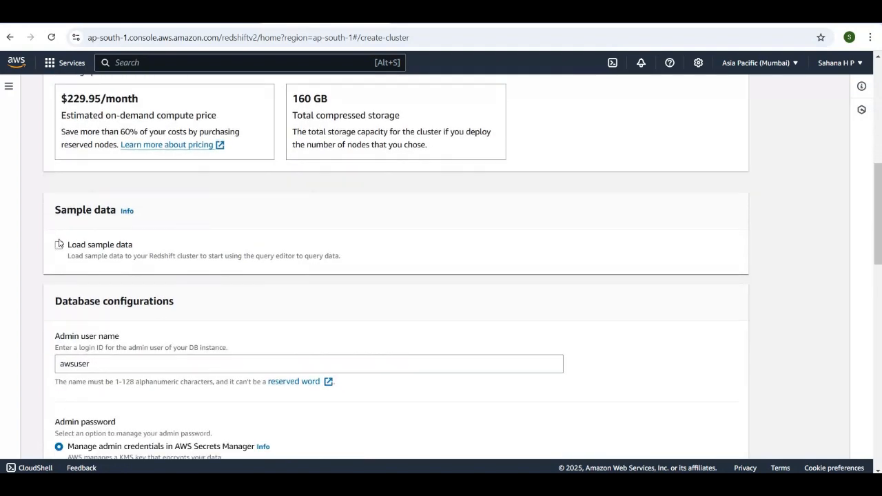
pyautogui.click(60, 244)
pyautogui.click(79, 248)
pyautogui.click(59, 245)
pyautogui.scroll(-3, 324, 324)
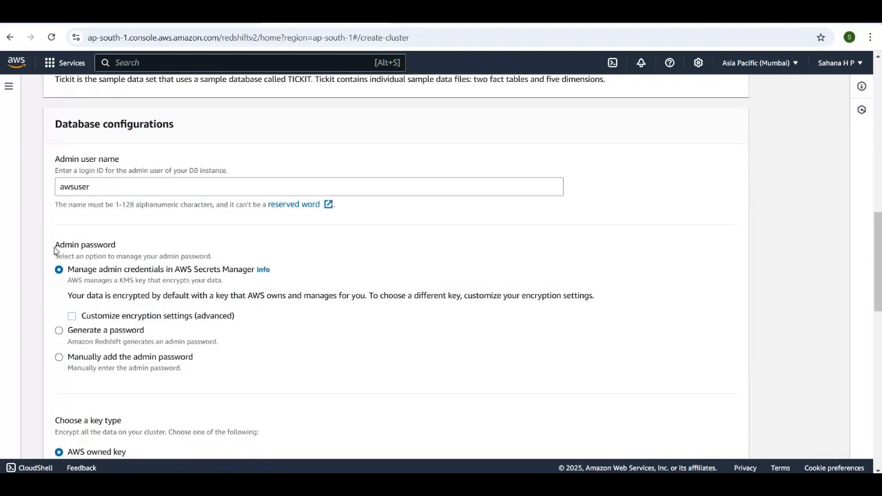
# Replace the database's admin user name with redsift-admin
pyautogui.moveTo(97, 186); pyautogui.dragTo(31, 195)
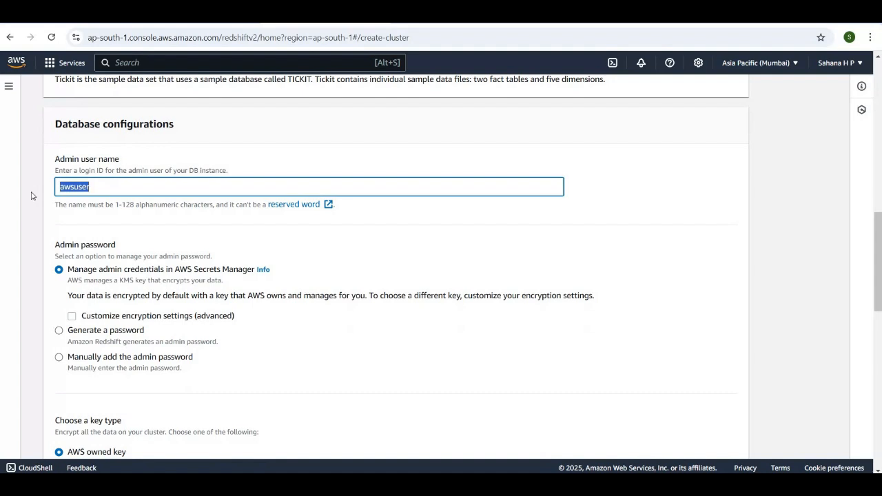
pyautogui.press('BackSpace')
pyautogui.write('res')
pyautogui.press('BackSpace')
pyautogui.write('dsift-admin')
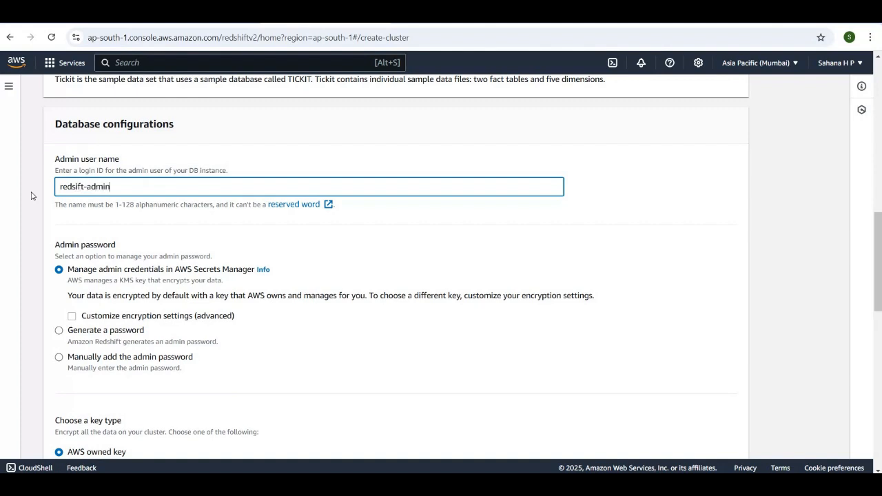
# Choose to add the admin password manually and enter the admin user password
pyautogui.scroll(-2, 72, 314)
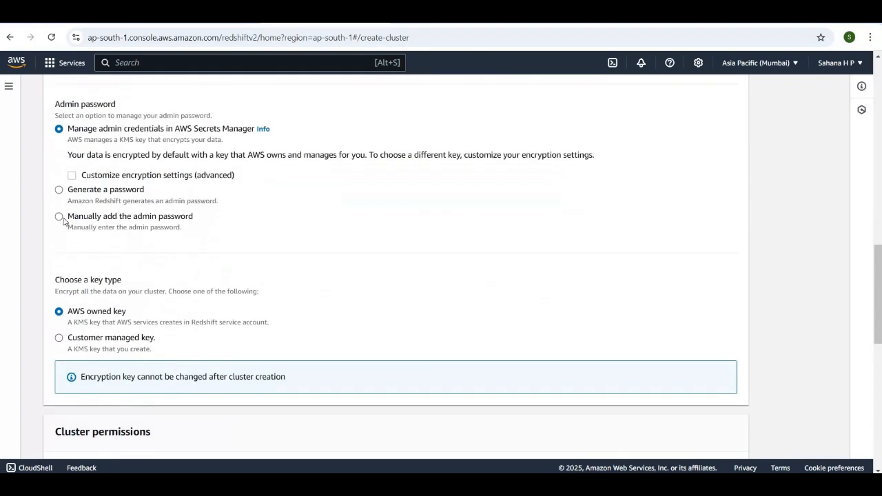
pyautogui.click(60, 217)
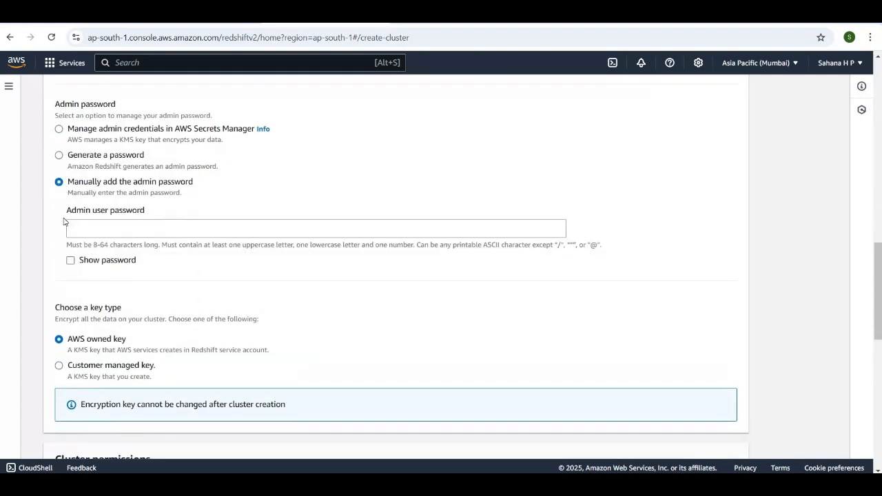
pyautogui.click(111, 234)
pyautogui.write('A')
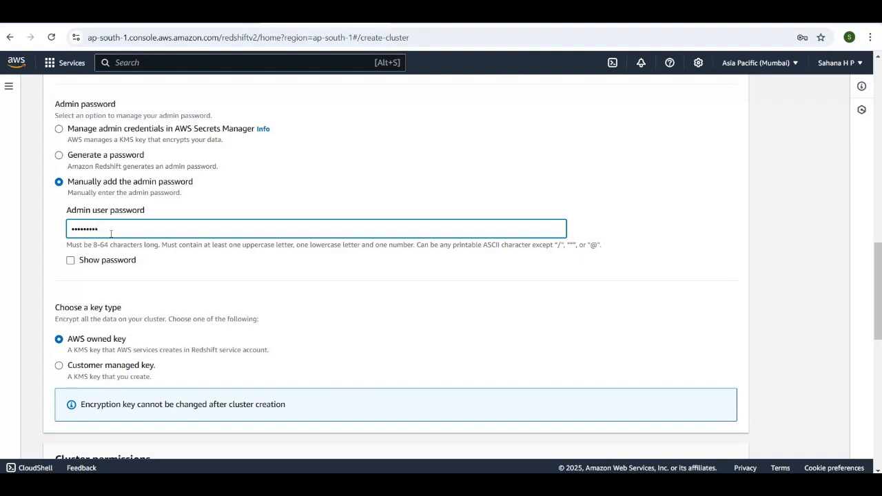
pyautogui.click(123, 114)
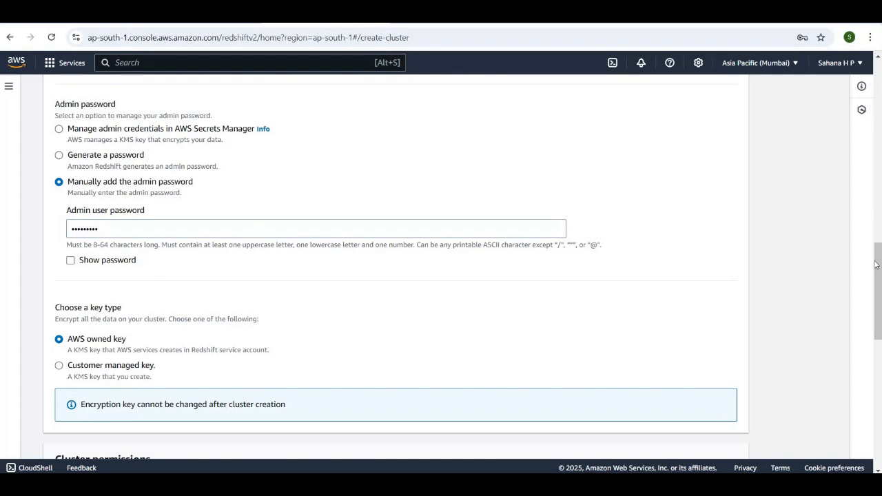
# Associate the redshift-demo IAM role with the cluster under the cluster permissions
pyautogui.scroll(-2, 877, 265)
pyautogui.scroll(-3, 613, 261)
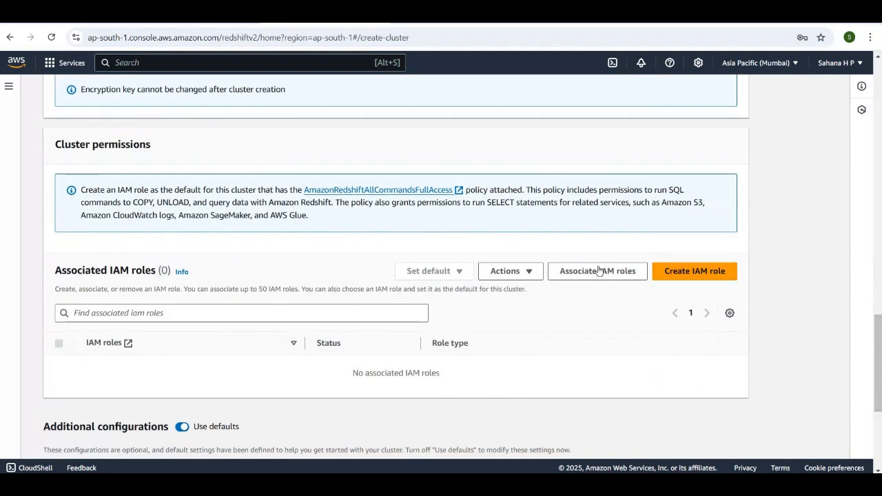
pyautogui.click(597, 272)
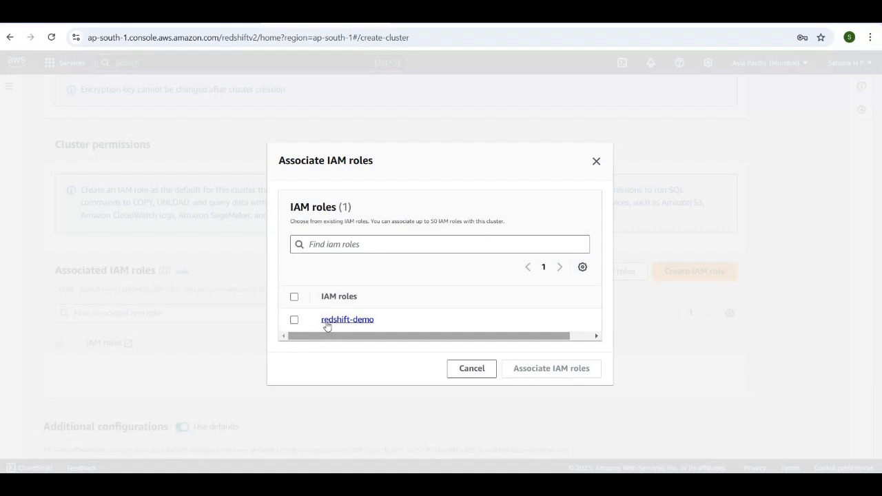
pyautogui.click(295, 320)
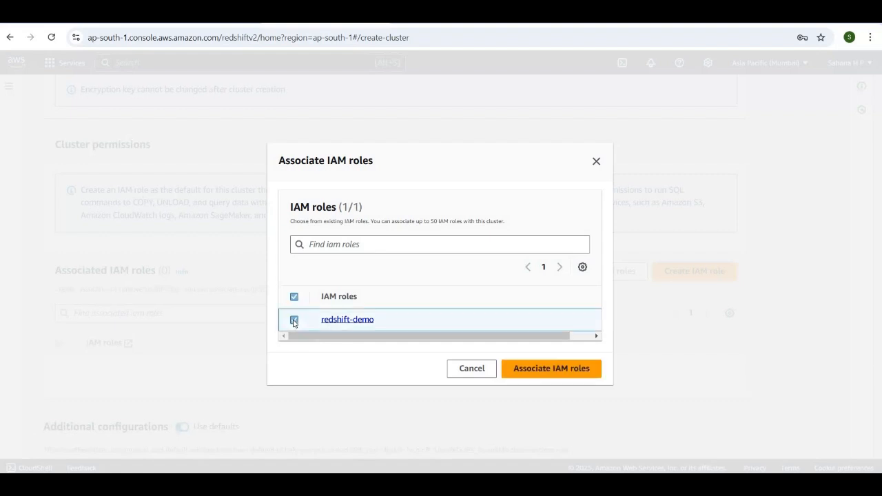
pyautogui.click(552, 369)
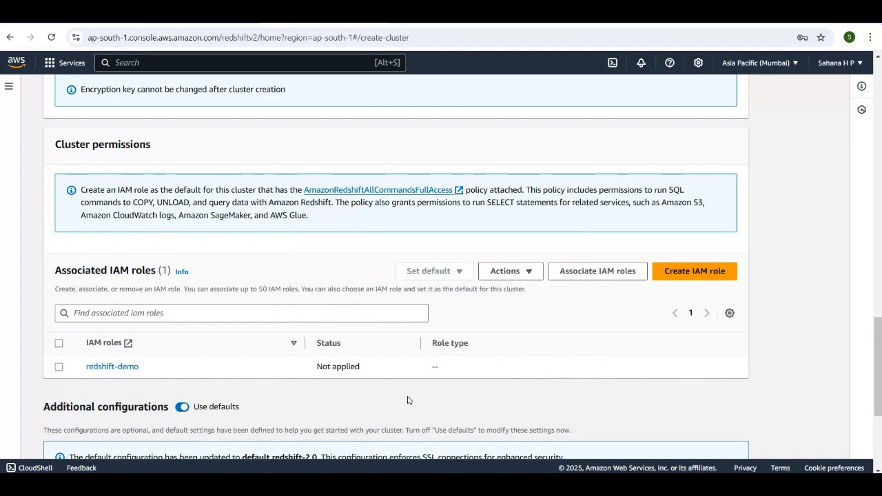
# Turn off the defaults for the additional configurations and expand the network and security settings
pyautogui.scroll(-2, 408, 397)
pyautogui.scroll(-2, 407, 397)
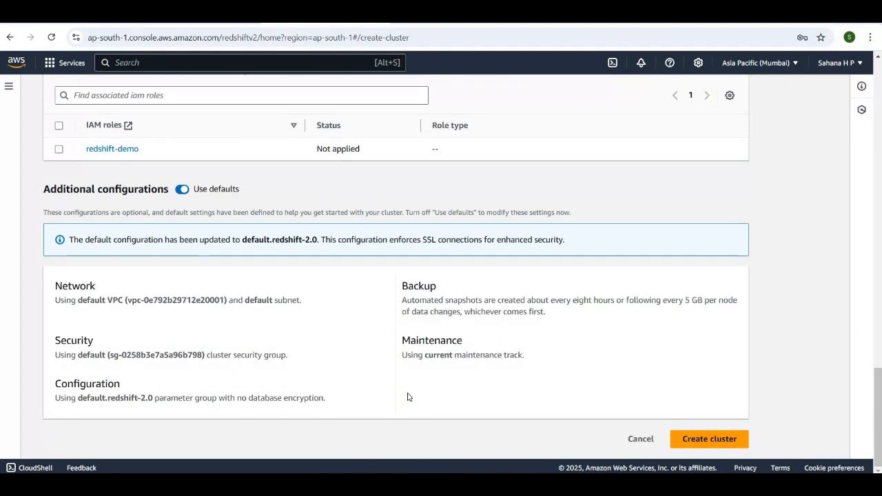
pyautogui.click(182, 190)
pyautogui.scroll(-1, 105, 210)
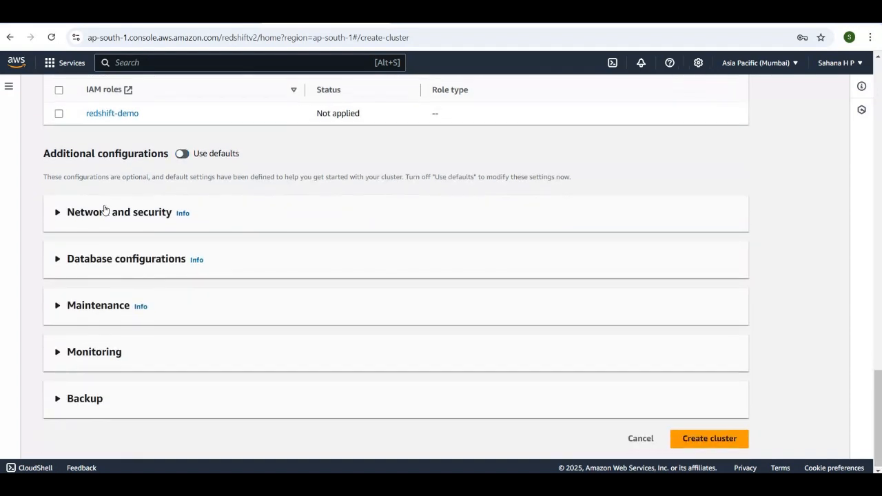
pyautogui.click(57, 215)
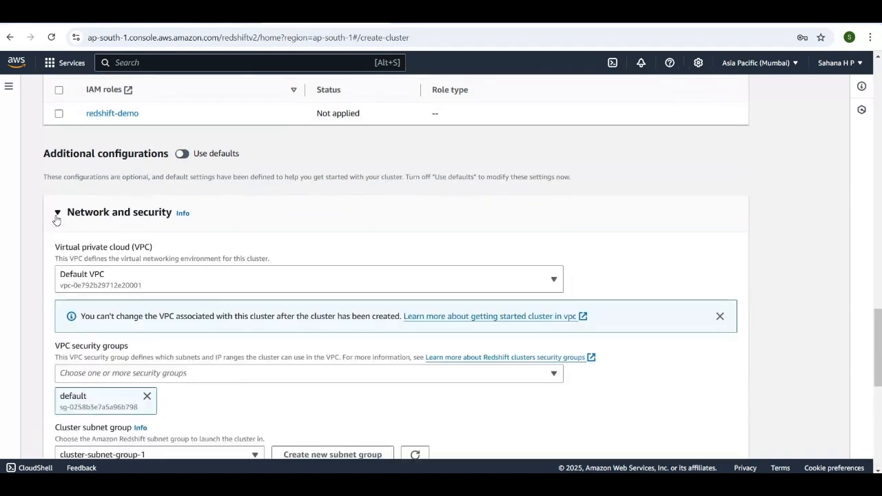
pyautogui.scroll(-1, 275, 295)
pyautogui.scroll(-1, 273, 295)
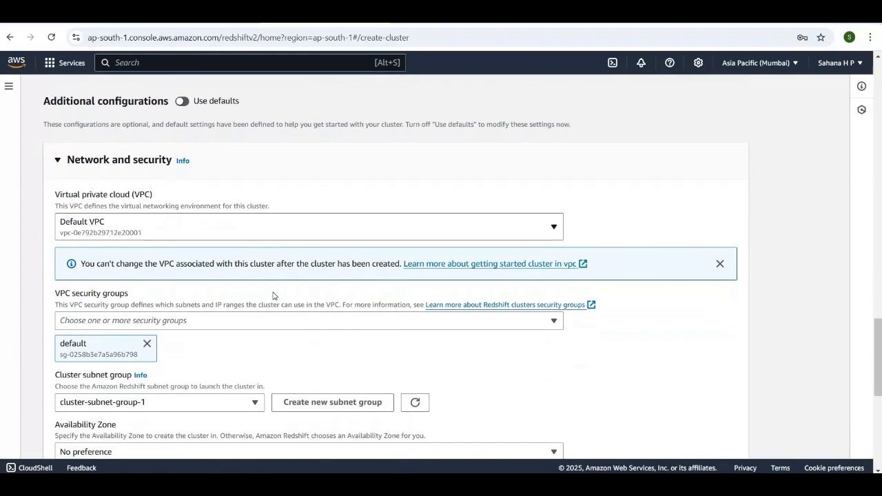
pyautogui.scroll(-2, 274, 292)
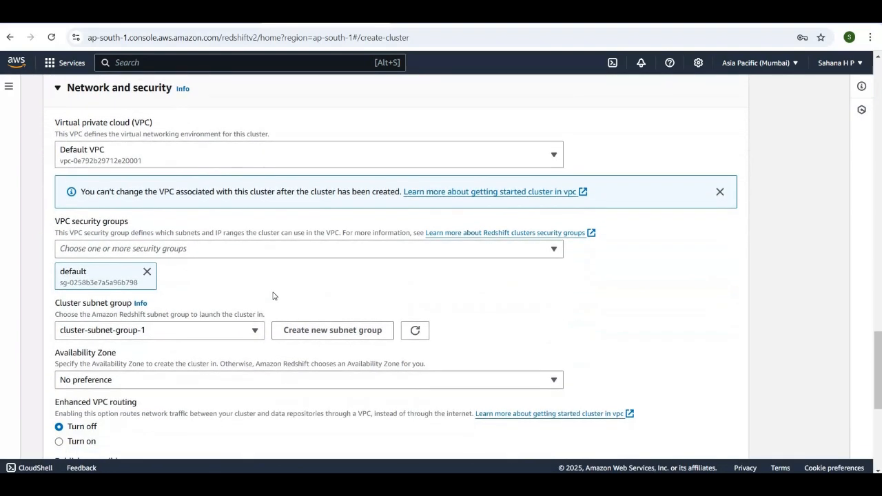
pyautogui.scroll(1, 242, 276)
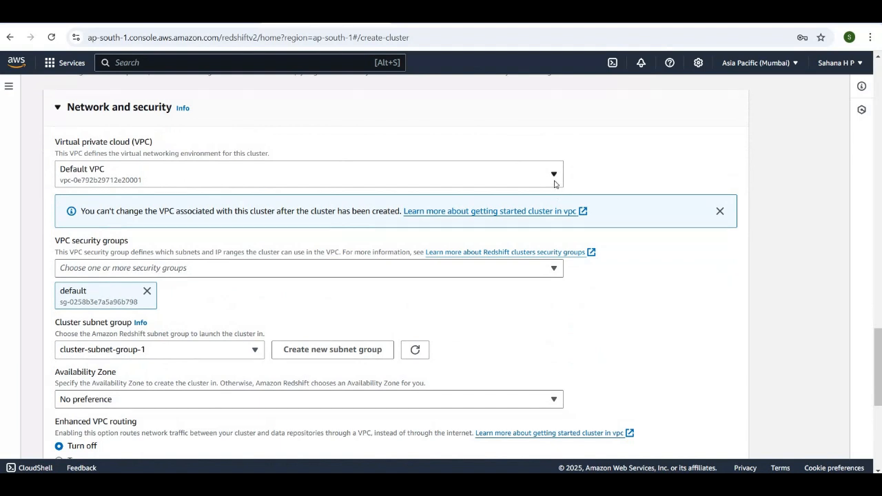
pyautogui.click(555, 183)
pyautogui.click(555, 183)
pyautogui.scroll(-2, 374, 301)
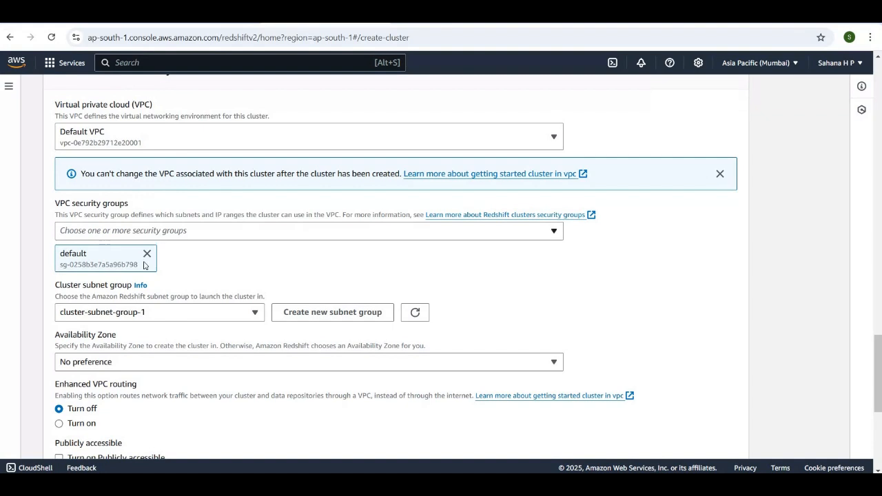
# Search the AWS services for "secu", open the EC2 Security groups feature in a new browser tab, and open the default security group
pyautogui.click(164, 61)
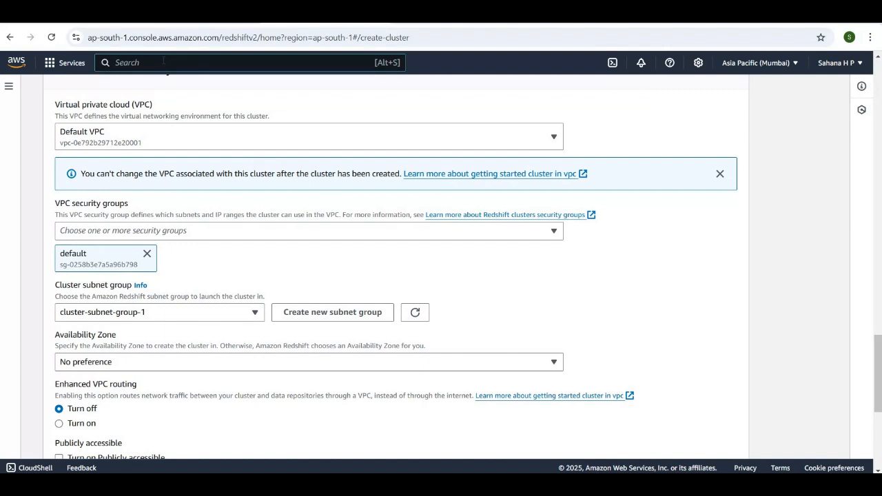
pyautogui.write('secu')
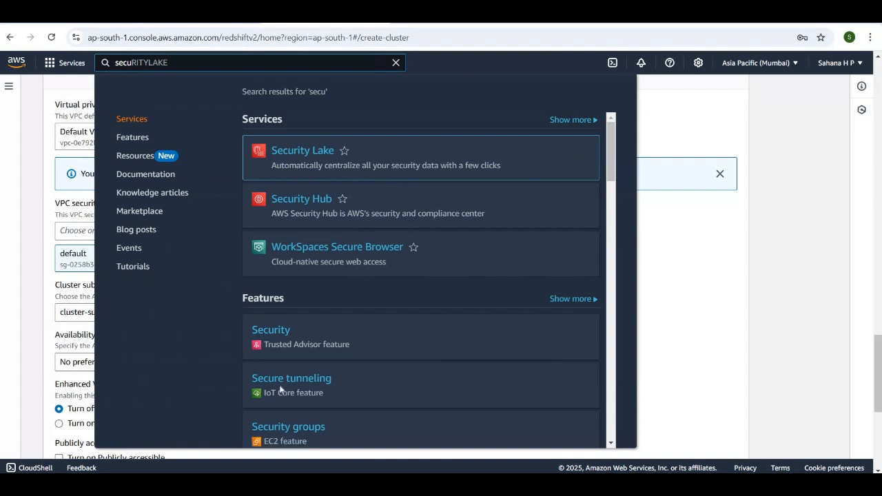
pyautogui.rightClick(297, 426)
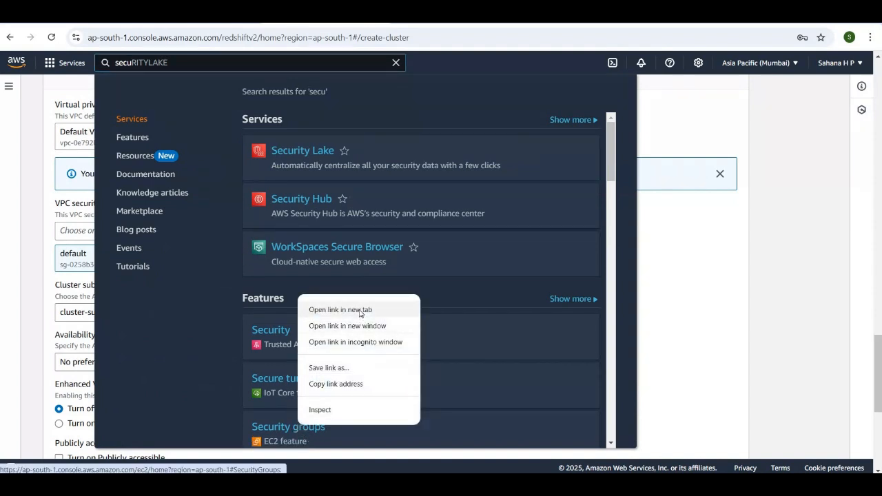
pyautogui.click(360, 310)
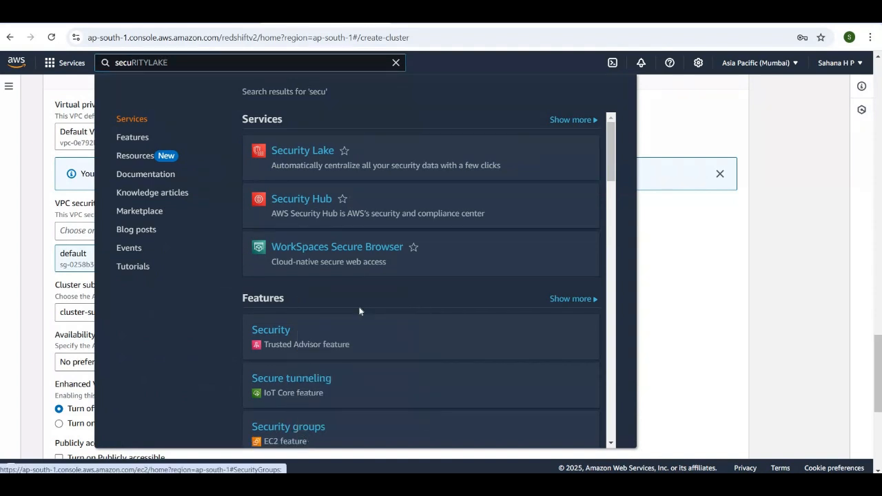
pyautogui.click(397, 64)
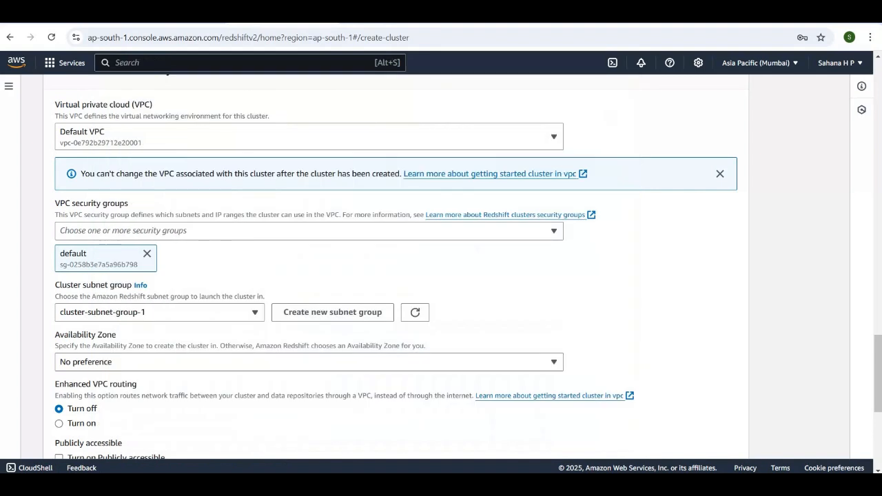
pyautogui.hotkey('ctrl', 'Tab')
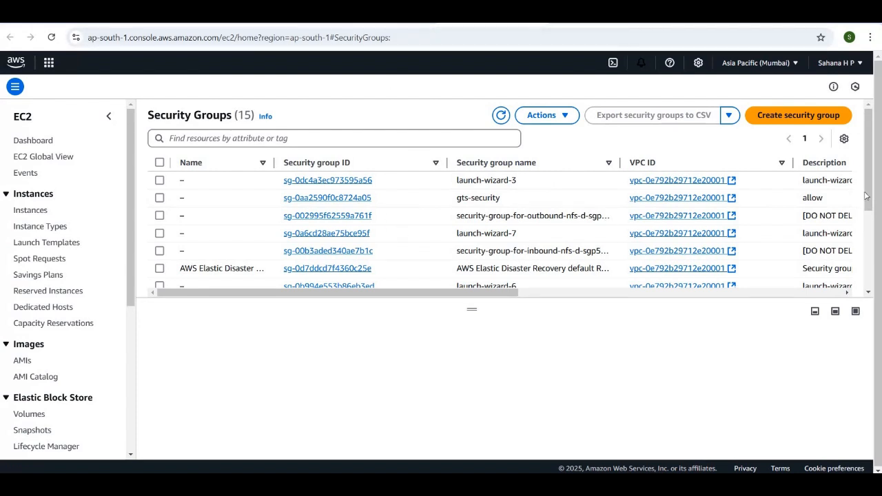
pyautogui.scroll(-5, 871, 207)
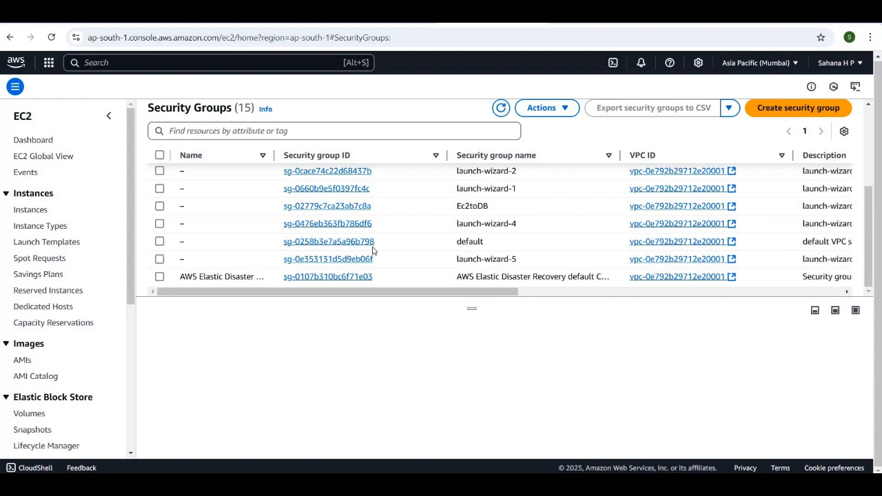
pyautogui.click(328, 246)
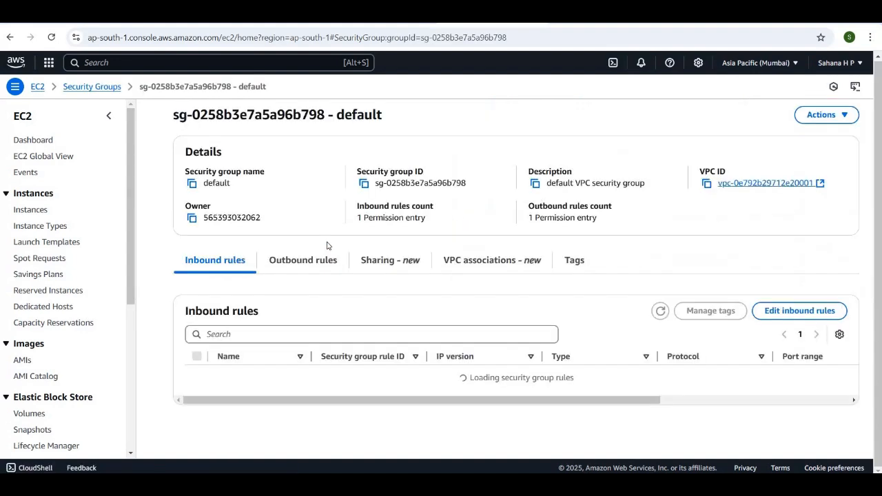
# Add a Redshift inbound rule with source 0.0.0.0/0 to the default security group and save the rules
pyautogui.click(789, 311)
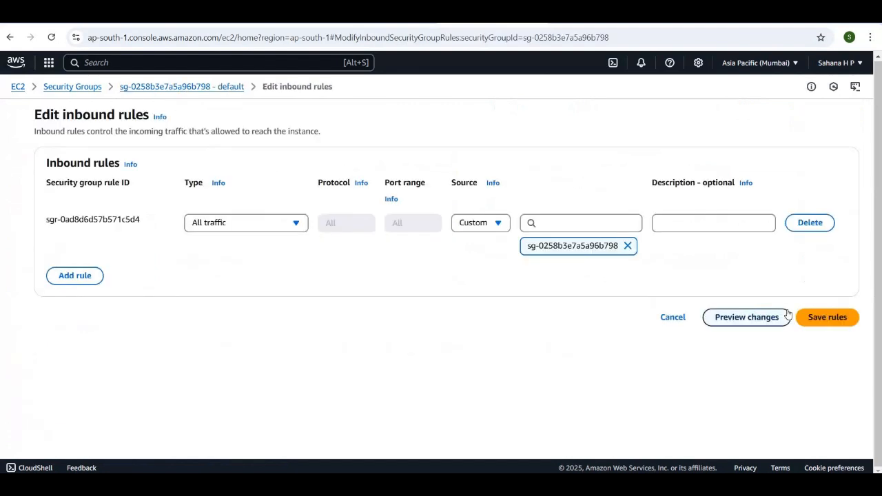
pyautogui.click(88, 276)
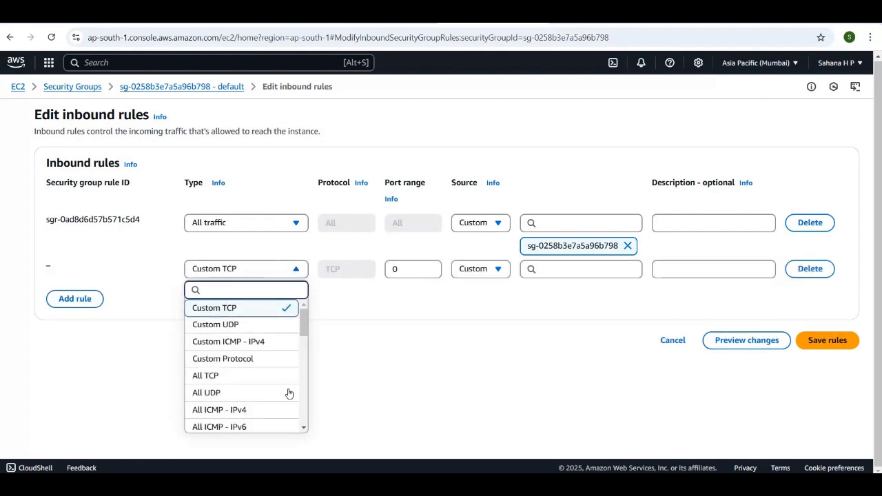
pyautogui.scroll(-3, 288, 394)
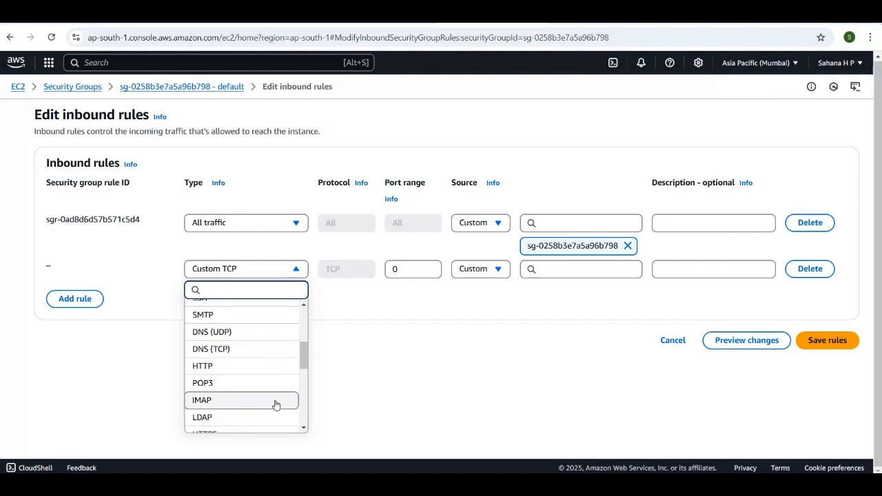
pyautogui.scroll(-5, 276, 405)
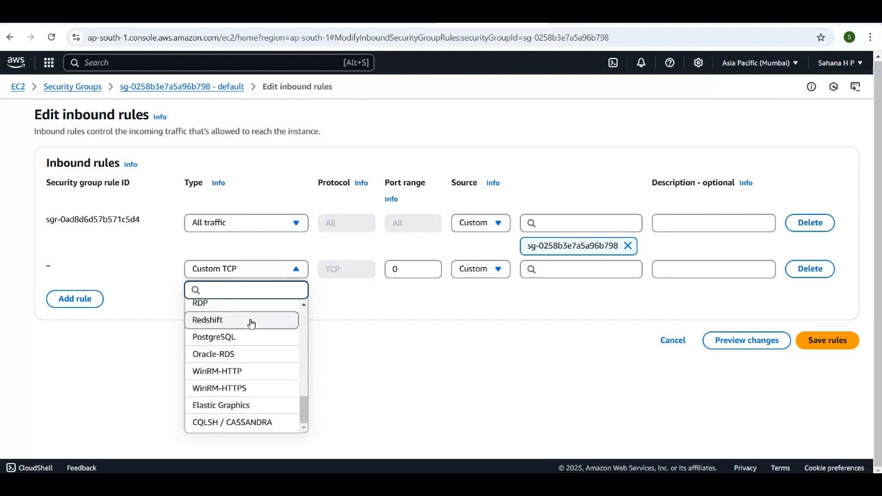
pyautogui.click(252, 321)
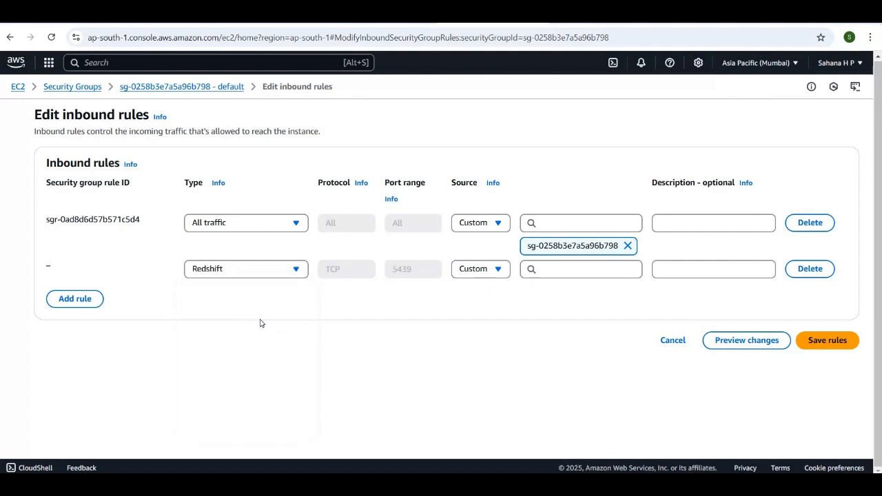
pyautogui.click(572, 271)
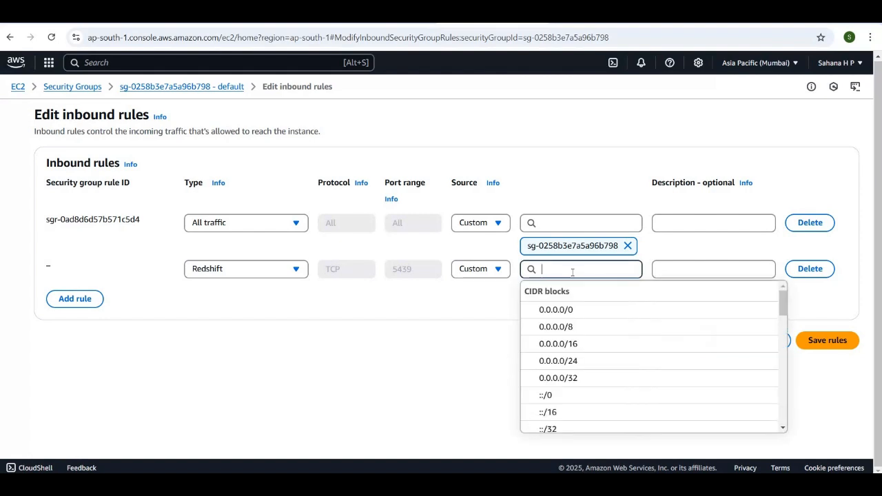
pyautogui.click(579, 309)
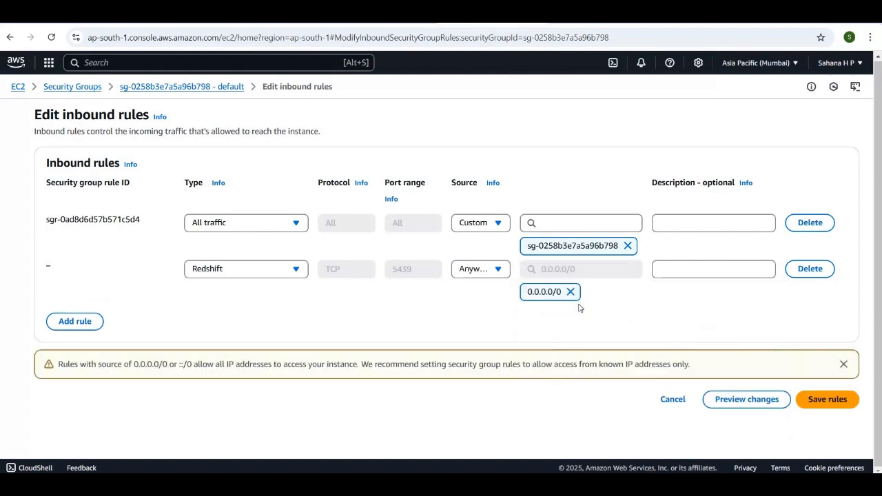
pyautogui.click(819, 402)
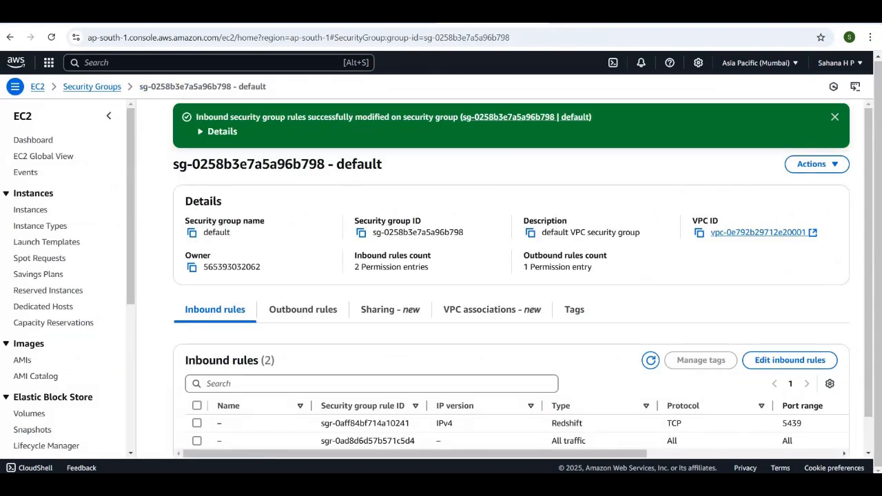
# Edit the default security group's inbound rules again and add an HTTP rule with source 0.0.0.0/0
pyautogui.scroll(-1, 528, 407)
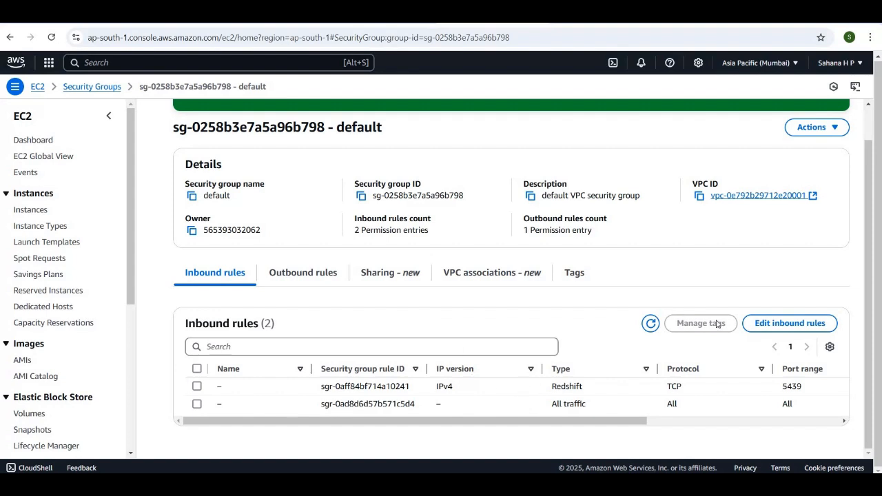
pyautogui.click(776, 324)
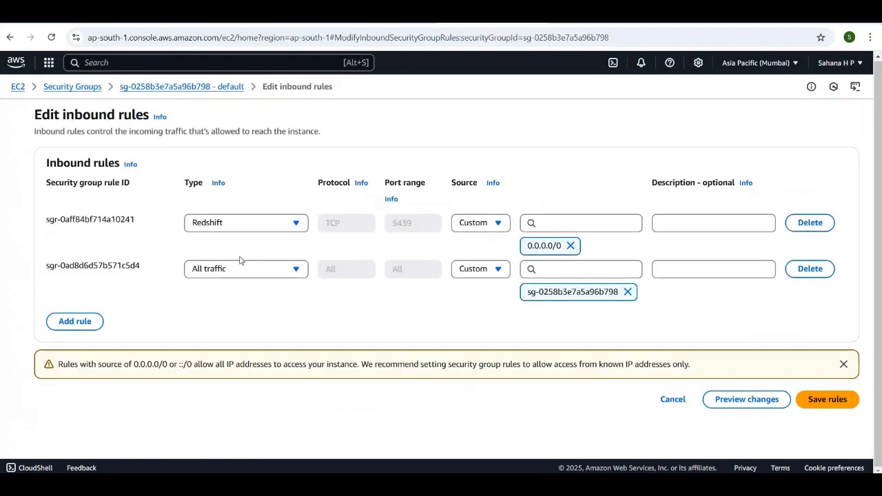
pyautogui.click(82, 324)
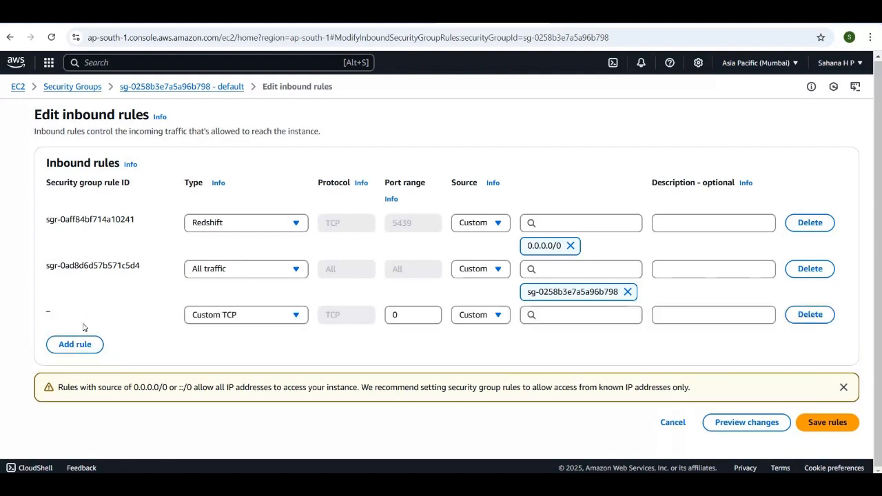
pyautogui.click(266, 315)
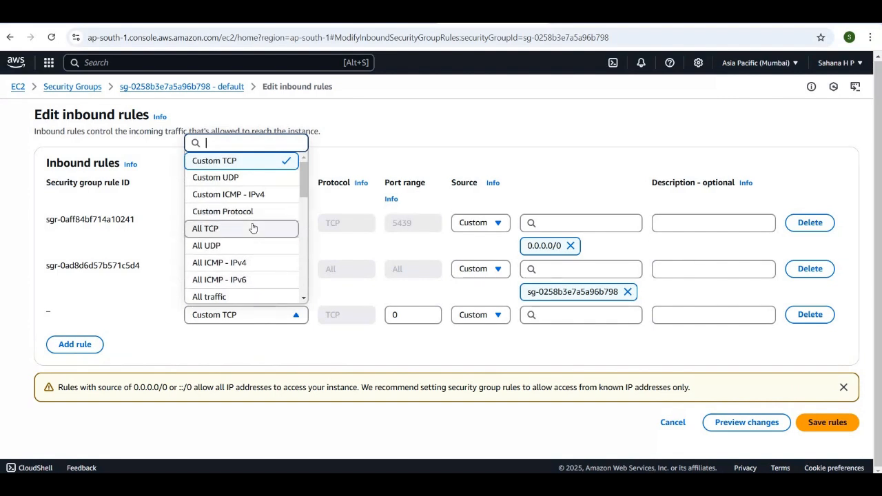
pyautogui.scroll(-3, 252, 227)
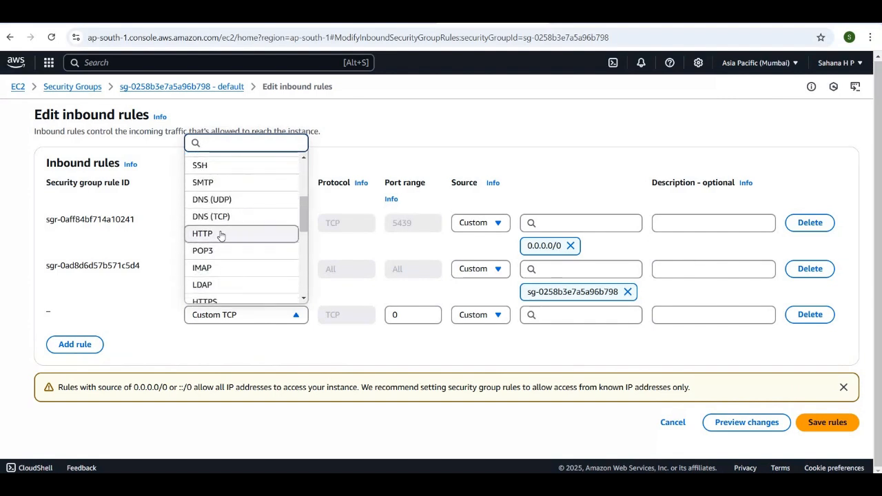
pyautogui.click(220, 235)
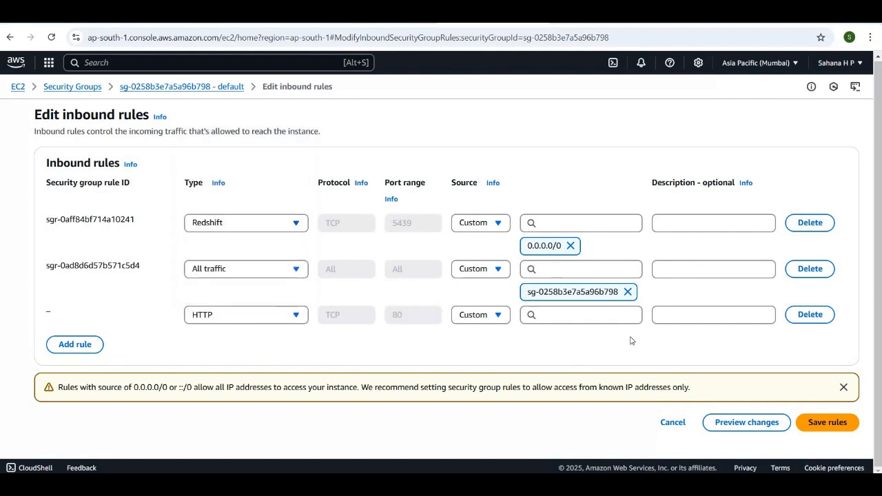
pyautogui.click(565, 315)
pyautogui.click(569, 358)
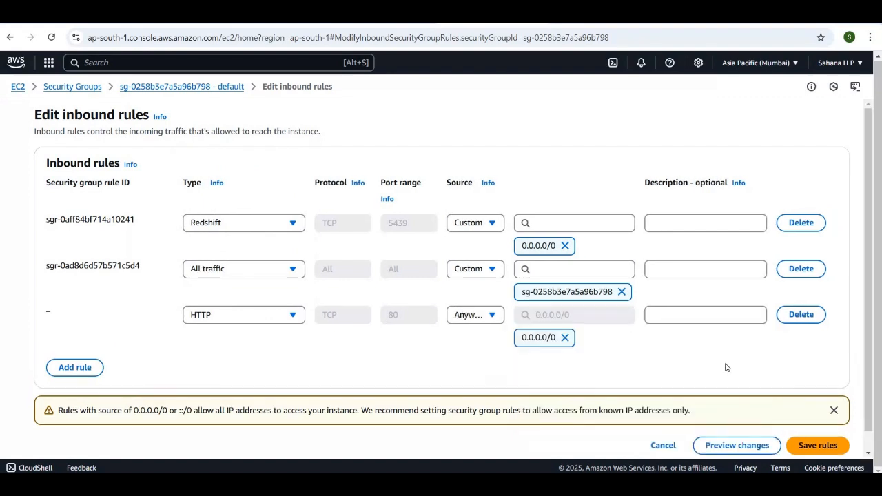
# Add an HTTPS inbound rule with source 0.0.0.0/0 to the default security group and save the rules
pyautogui.scroll(-1, 716, 367)
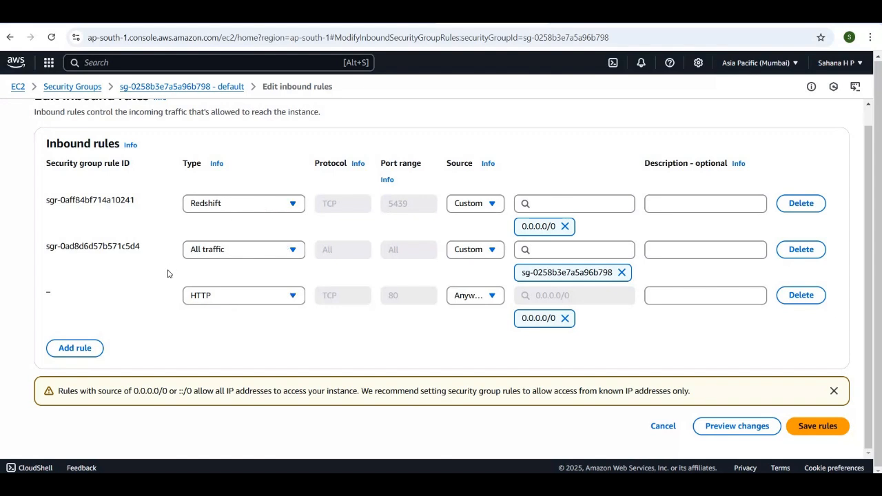
pyautogui.click(75, 350)
pyautogui.click(275, 345)
pyautogui.click(249, 153)
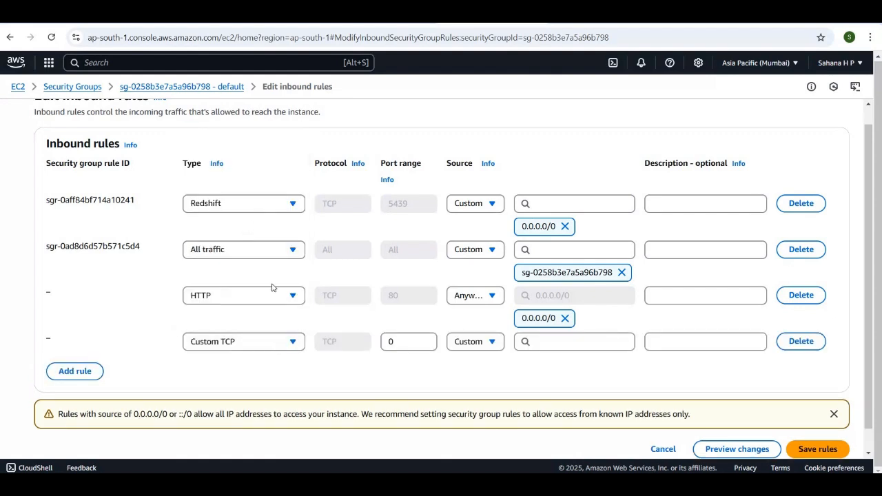
pyautogui.click(272, 345)
pyautogui.scroll(-2, 263, 283)
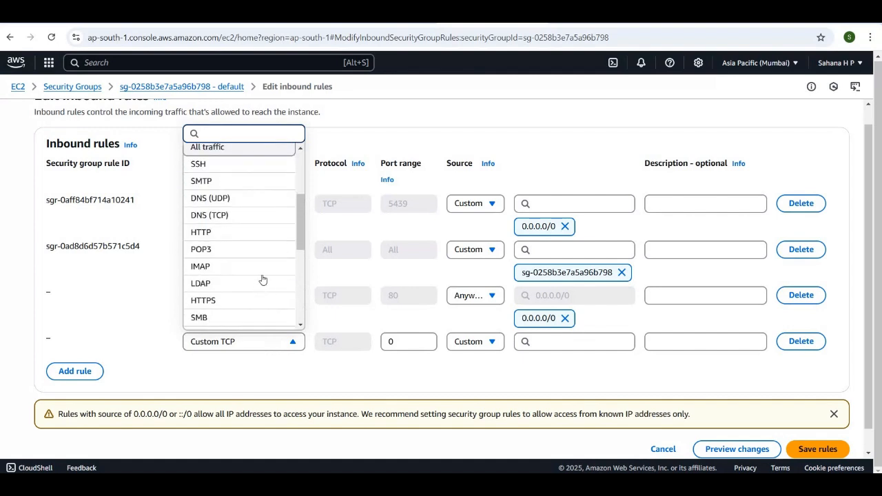
pyautogui.click(251, 301)
pyautogui.click(596, 340)
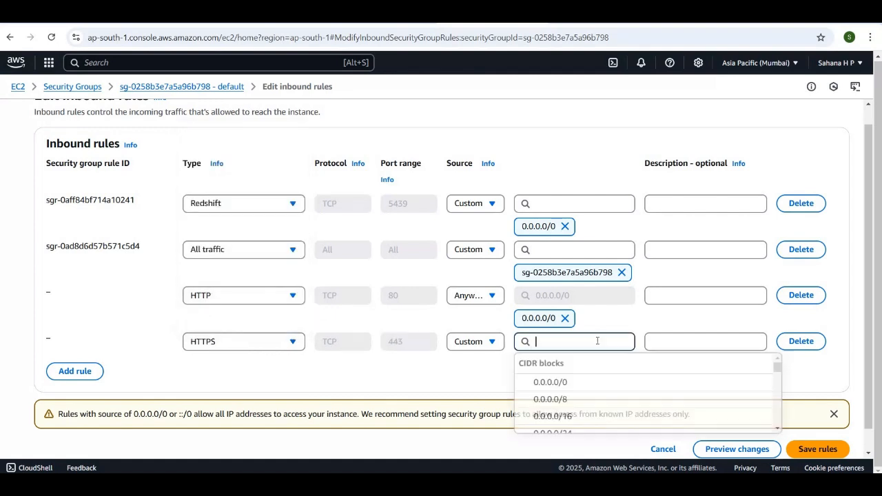
pyautogui.click(595, 383)
pyautogui.scroll(-1, 487, 402)
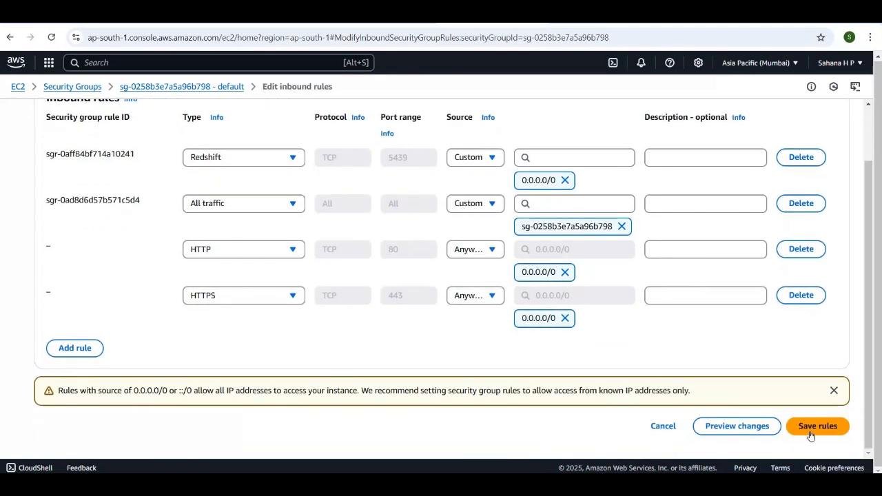
pyautogui.click(813, 426)
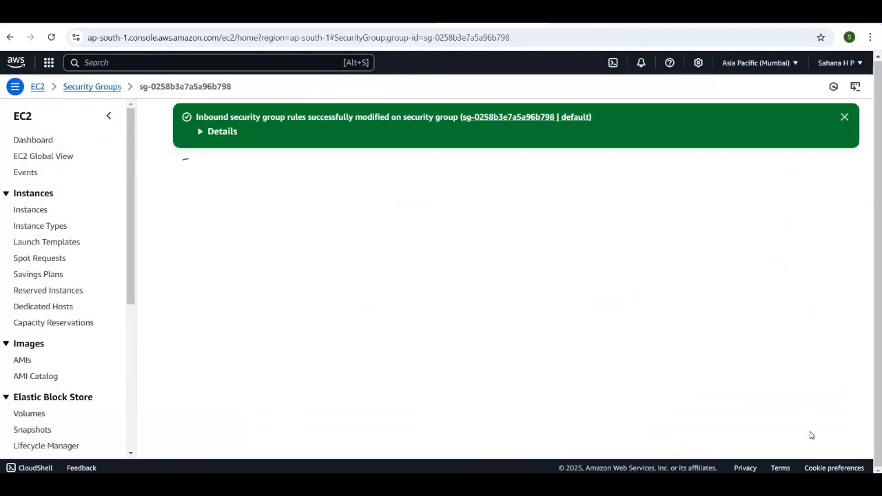
# Review the default security group's saved inbound rules and return to the network and security settings of the Redshift cluster being created
pyautogui.scroll(-1, 625, 431)
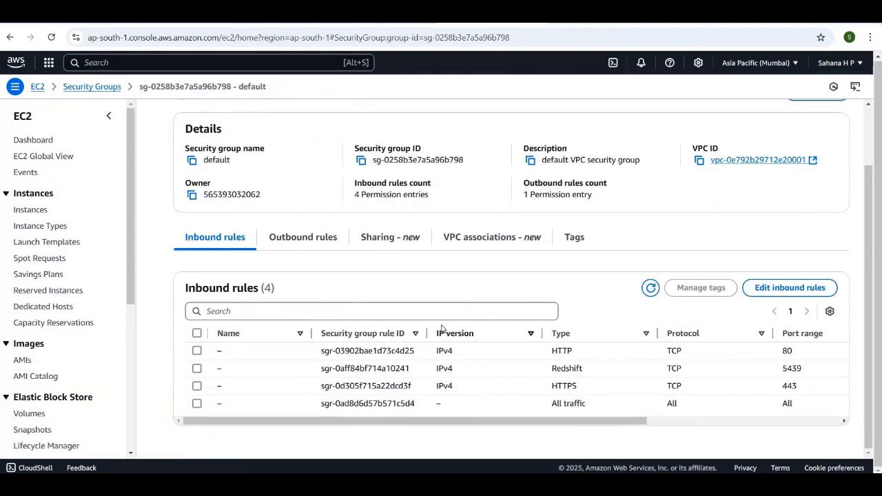
pyautogui.scroll(1, 441, 326)
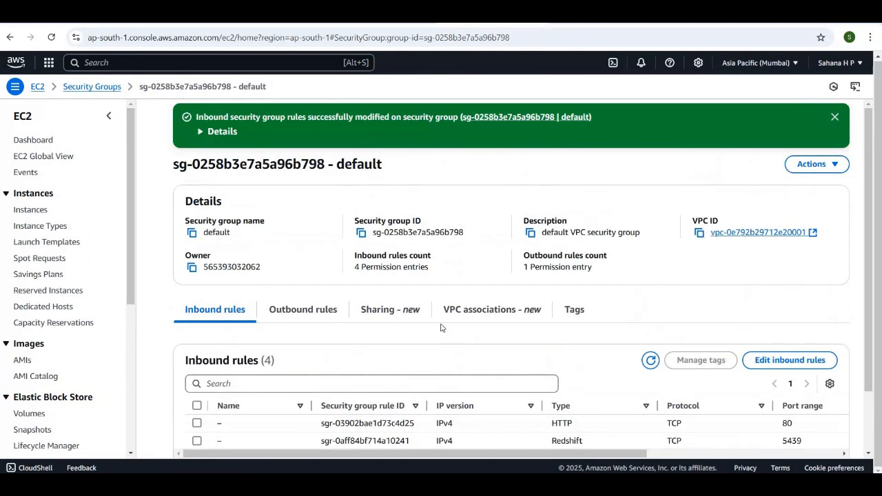
pyautogui.scroll(-1, 441, 325)
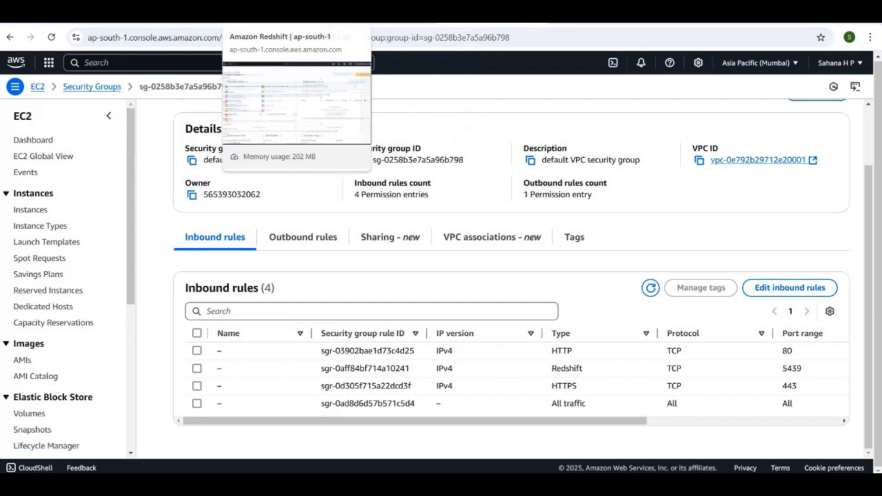
pyautogui.click(252, 15)
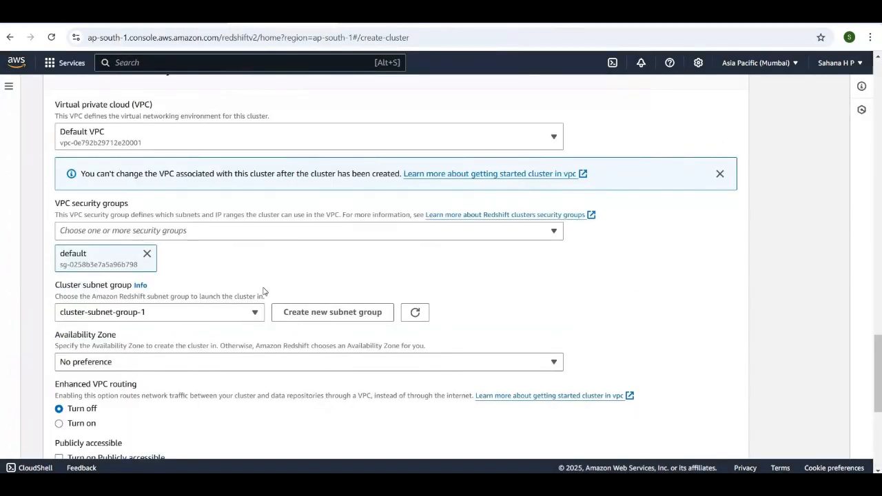
pyautogui.scroll(-2, 255, 310)
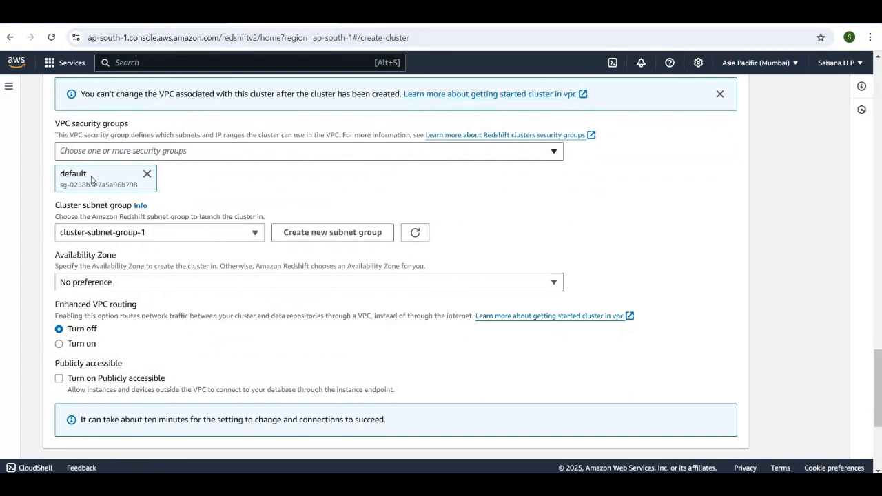
# Set the new cluster's Availability Zone to ap-south-1a
pyautogui.scroll(-1, 92, 178)
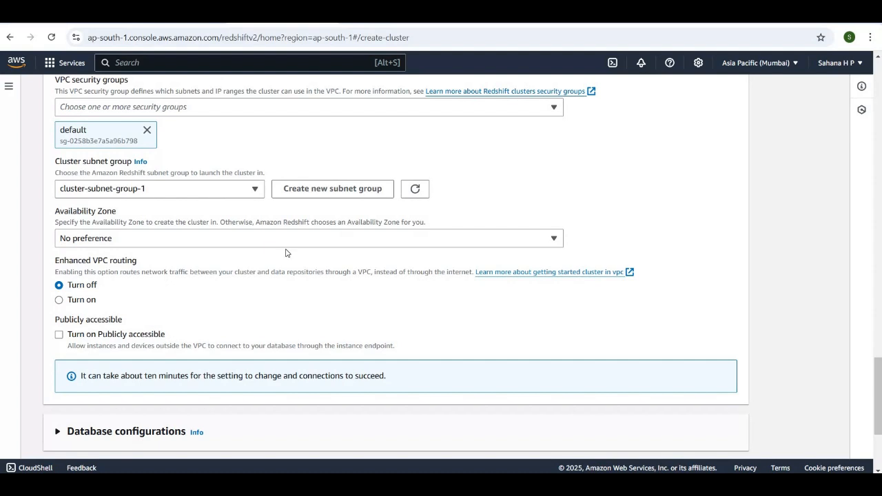
pyautogui.click(551, 241)
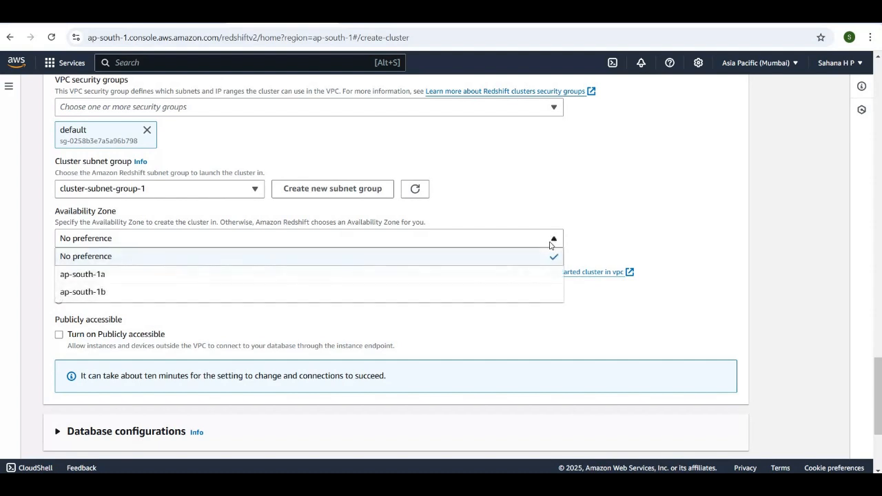
pyautogui.click(517, 282)
# Expand the database configuration and maintenance settings of the new cluster and review the database name, port, parameter group and maintenance track
pyautogui.scroll(-3, 528, 335)
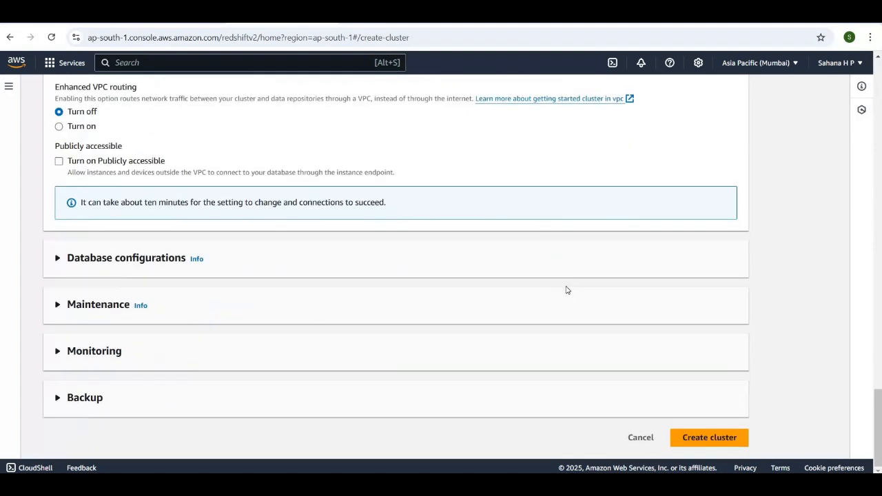
pyautogui.click(58, 259)
pyautogui.scroll(-2, 204, 328)
pyautogui.scroll(-1, 204, 328)
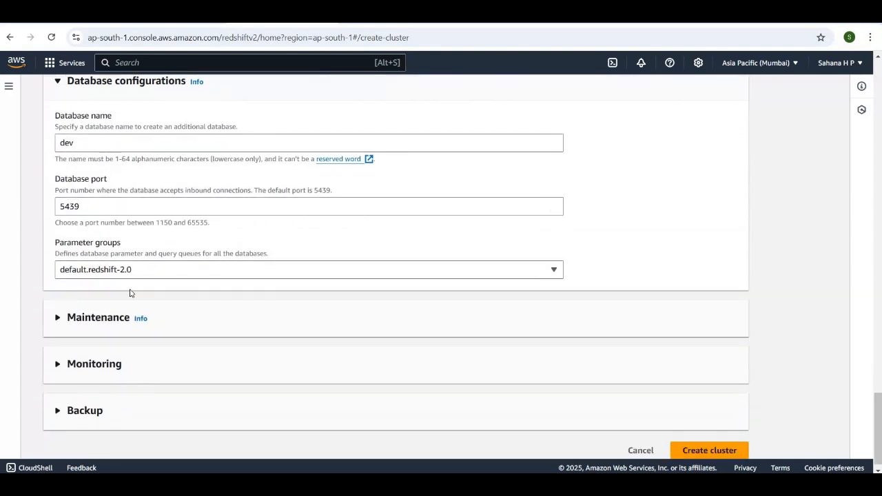
pyautogui.scroll(-1, 131, 293)
pyautogui.click(58, 304)
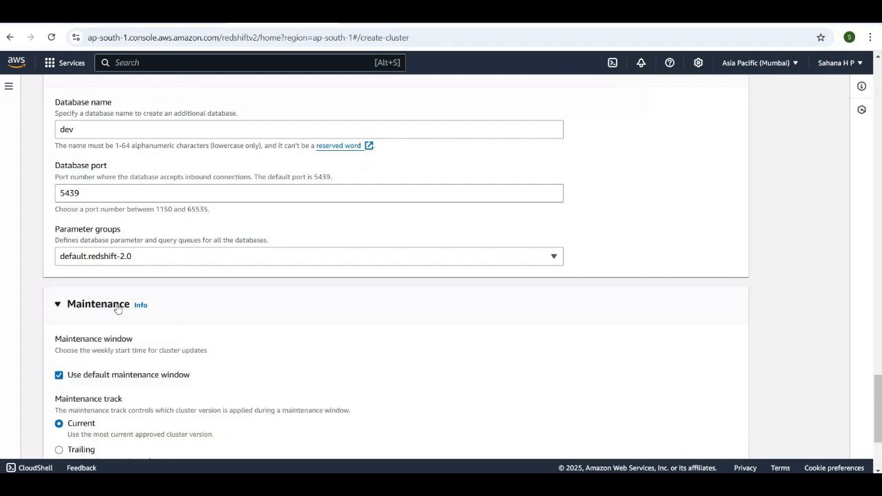
pyautogui.scroll(-2, 199, 343)
pyautogui.scroll(1, 199, 342)
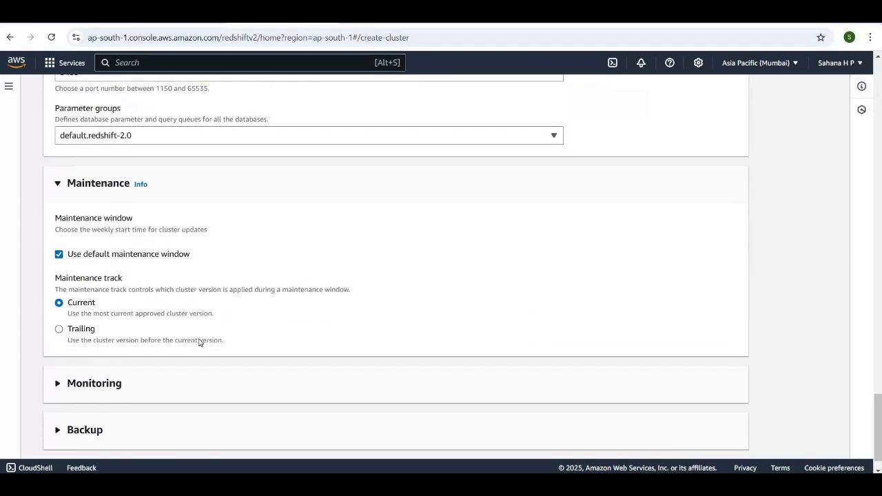
# Review the network, IAM role, encryption and admin credential settings once more and create the Redshift cluster
pyautogui.scroll(6, 199, 342)
pyautogui.scroll(1, 199, 342)
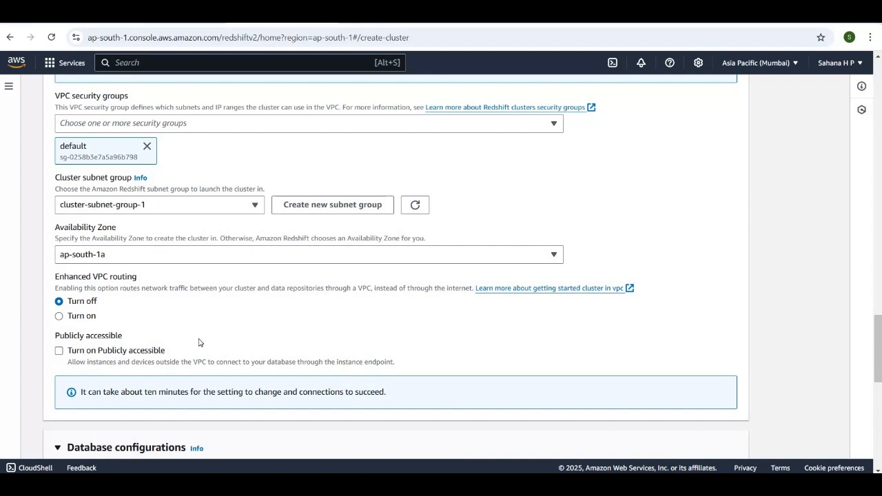
pyautogui.scroll(6, 200, 342)
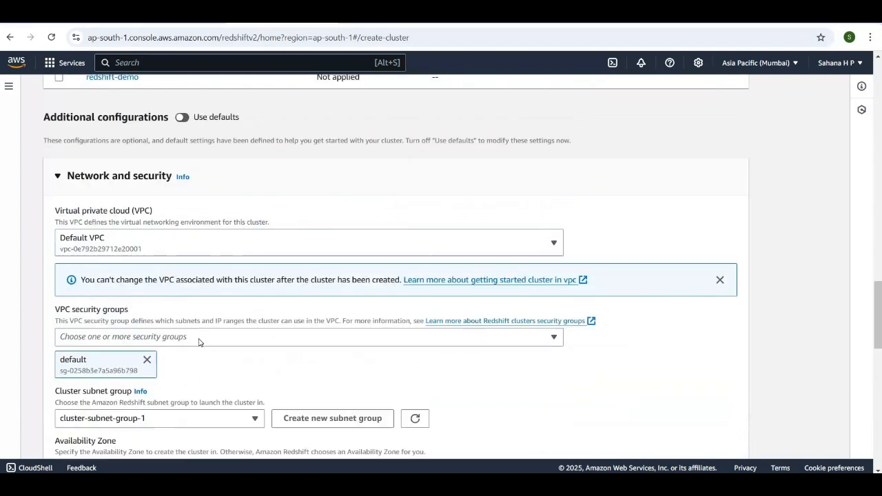
pyautogui.scroll(3, 199, 342)
pyautogui.scroll(-3, 199, 343)
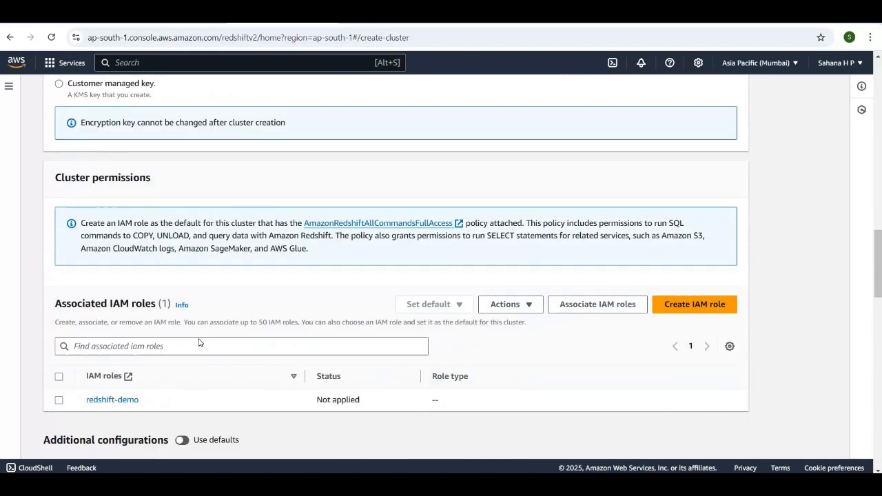
pyautogui.scroll(4, 199, 343)
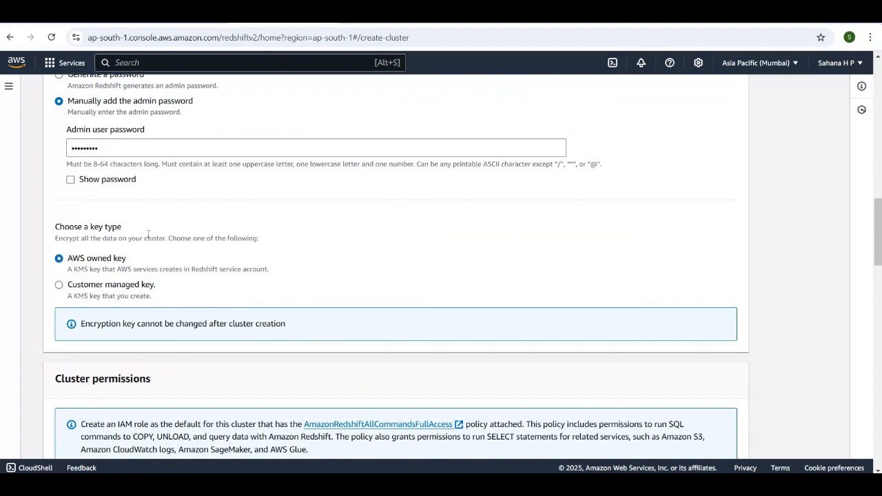
pyautogui.scroll(6, 152, 234)
pyautogui.scroll(-12, 152, 204)
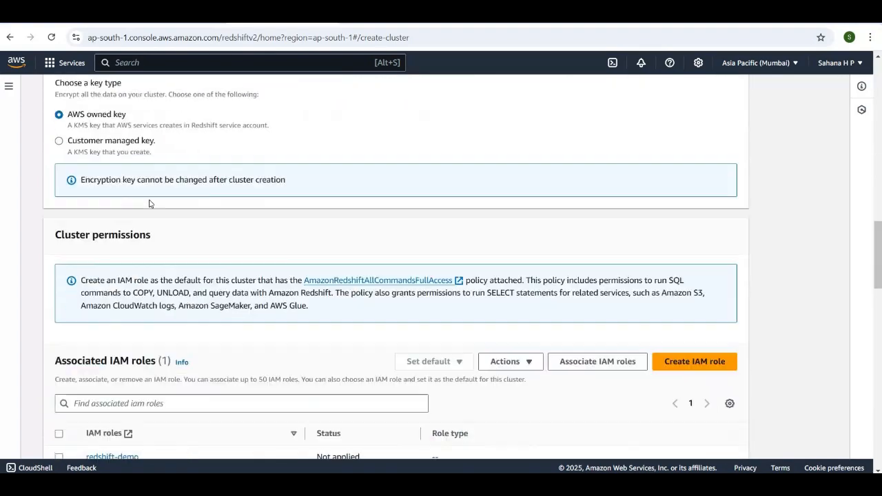
pyautogui.scroll(-10, 501, 339)
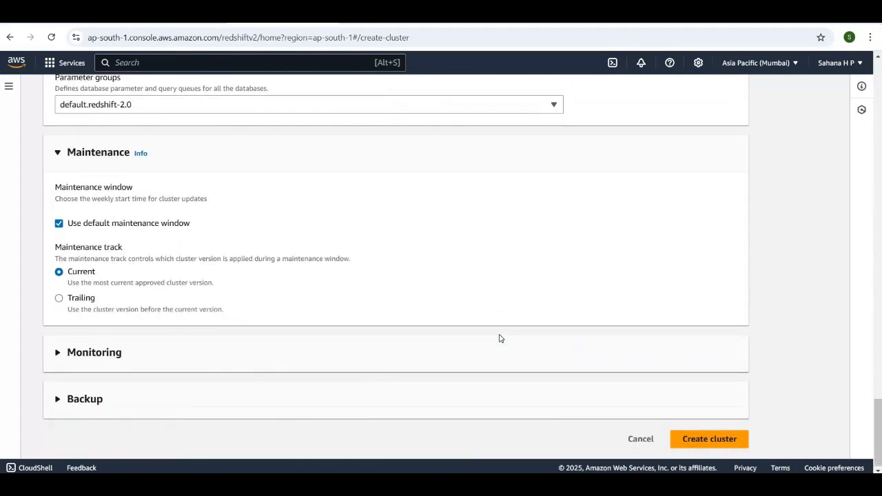
pyautogui.click(704, 438)
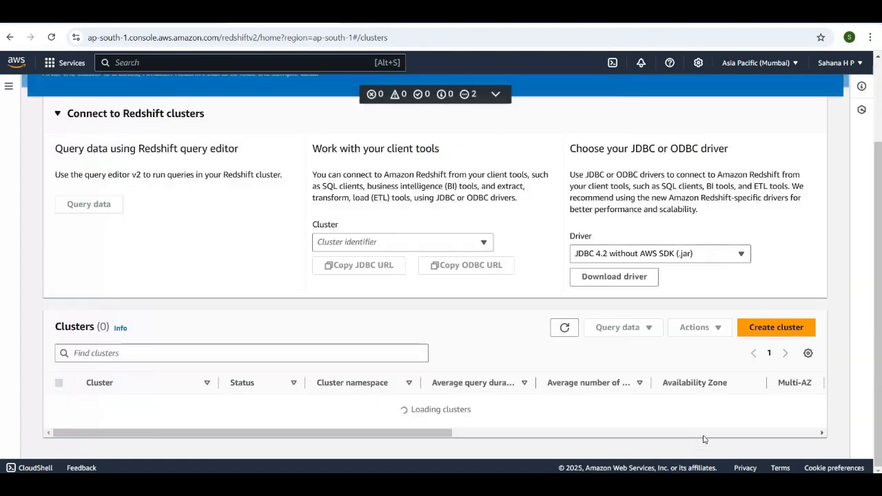
# Open the details of redshift-cluster-1 from the cluster list and review its general information, alarms and events
pyautogui.scroll(2, 229, 211)
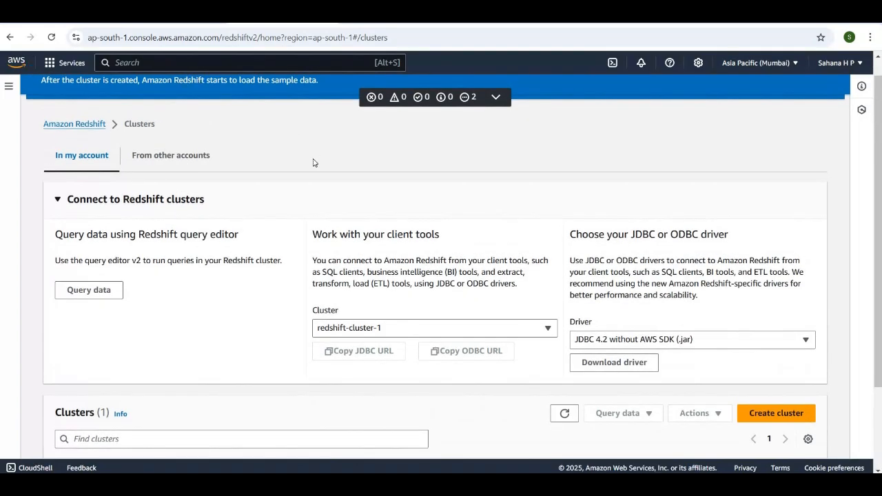
pyautogui.scroll(-2, 314, 162)
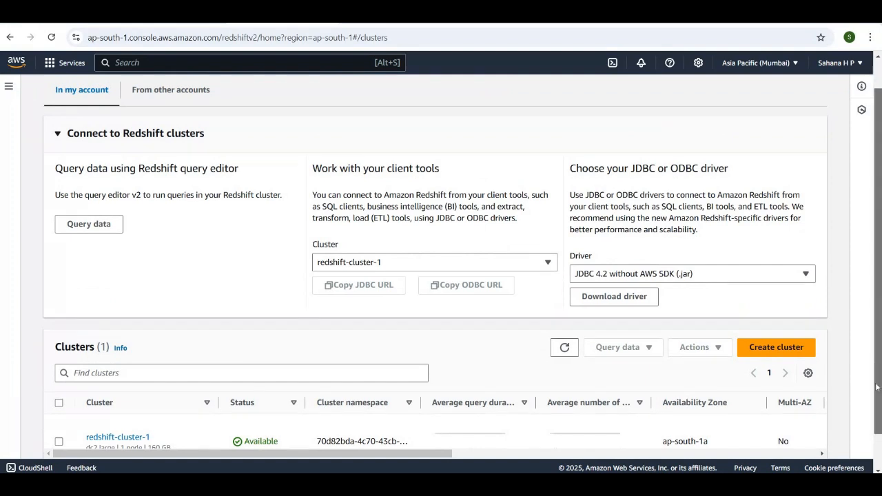
pyautogui.scroll(-1, 874, 325)
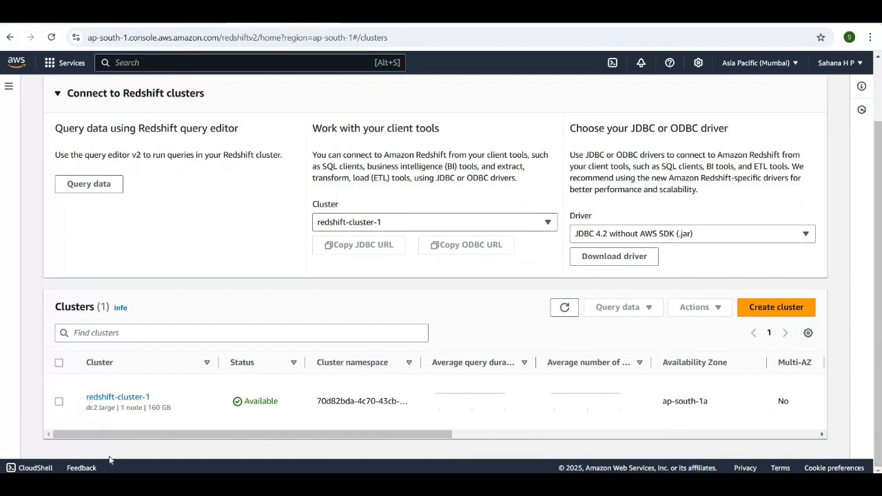
pyautogui.click(115, 398)
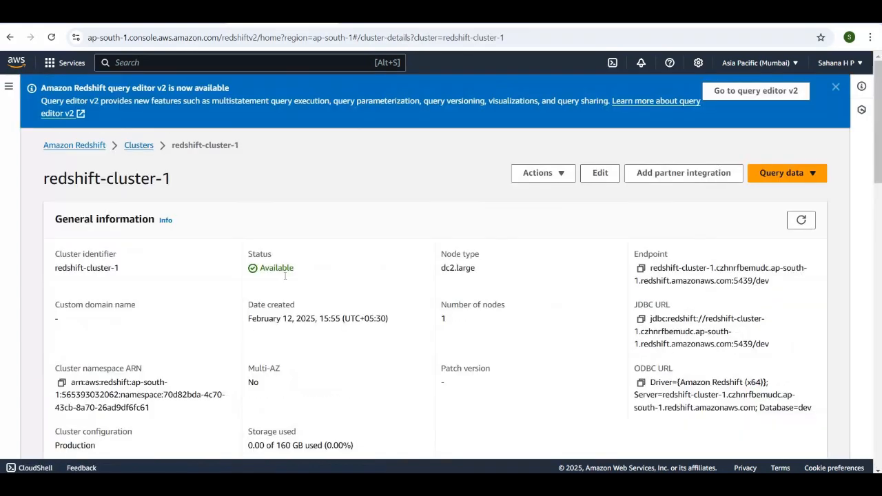
pyautogui.scroll(-3, 294, 307)
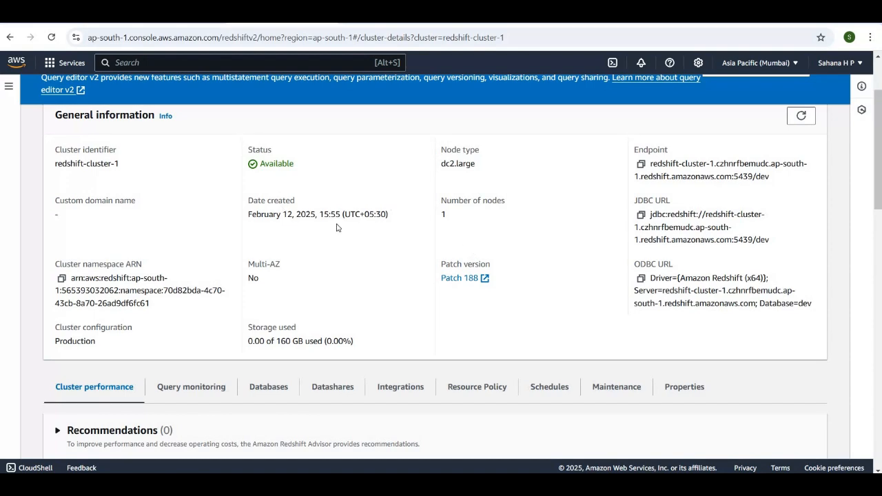
pyautogui.scroll(-1, 327, 227)
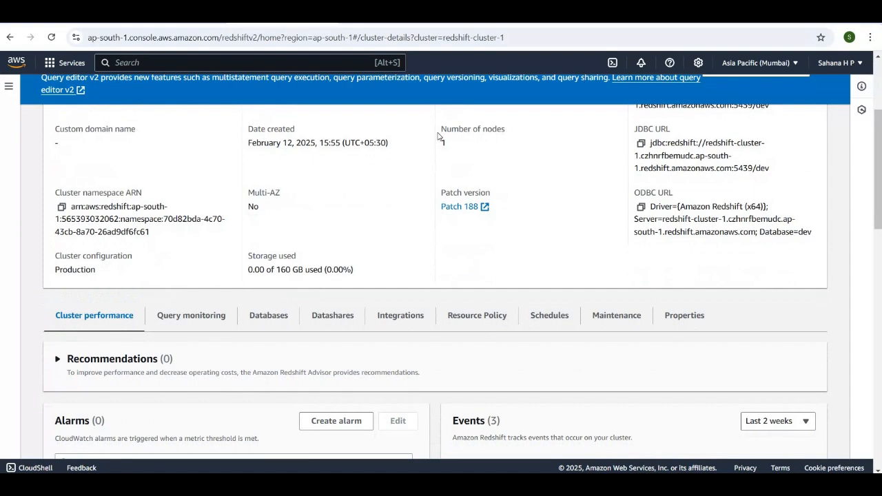
pyautogui.scroll(-3, 333, 206)
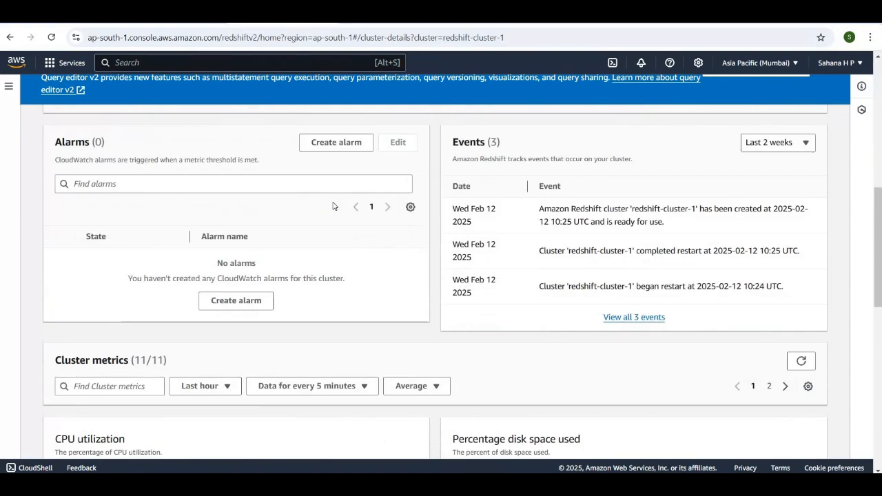
pyautogui.scroll(5, 333, 206)
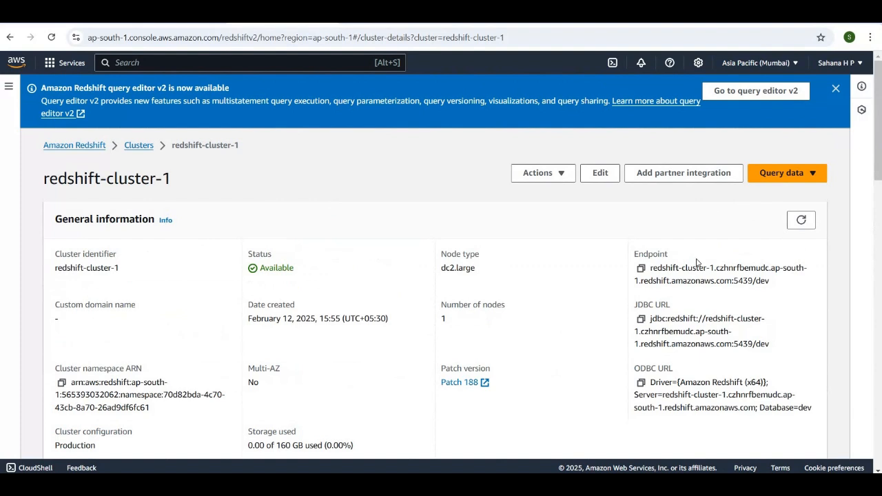
# Open redshift-cluster-1 in query editor v2 and dismiss its connection dialog and the generative SQL notice
pyautogui.click(810, 181)
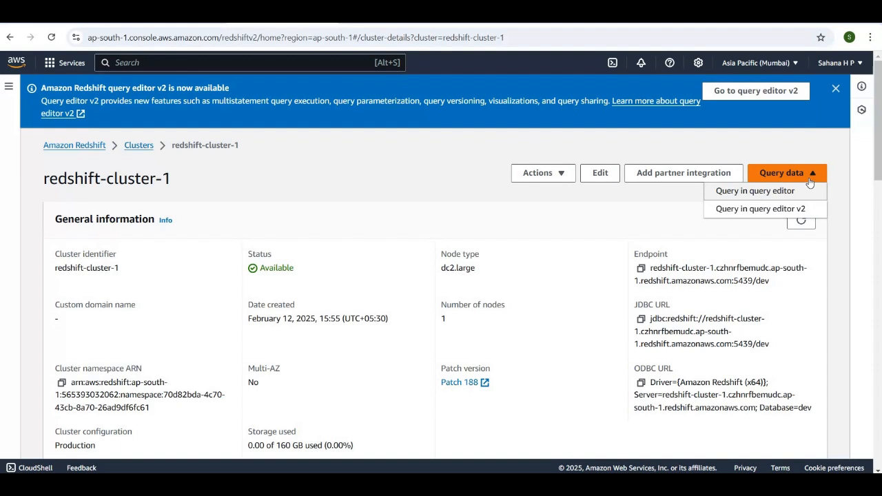
pyautogui.click(791, 214)
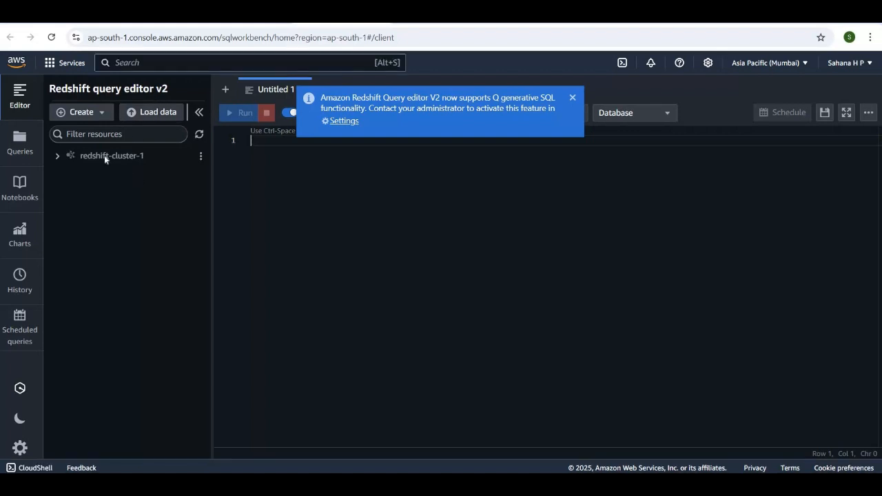
pyautogui.click(59, 160)
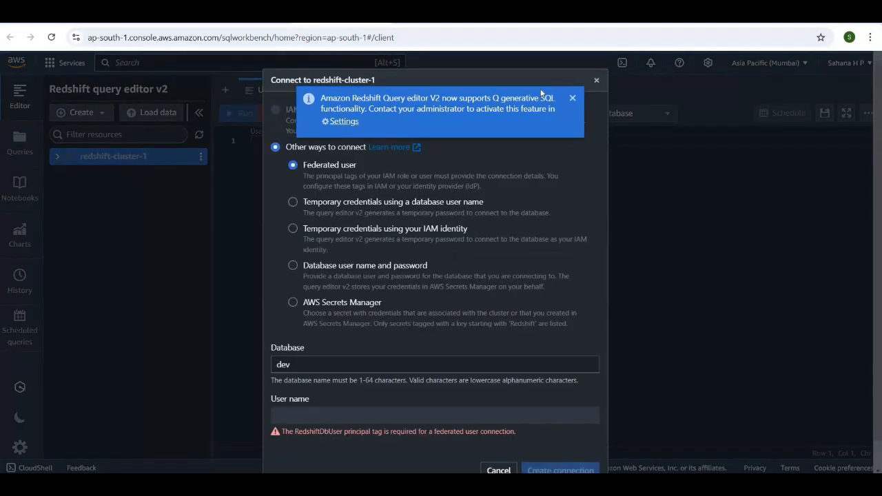
pyautogui.click(596, 83)
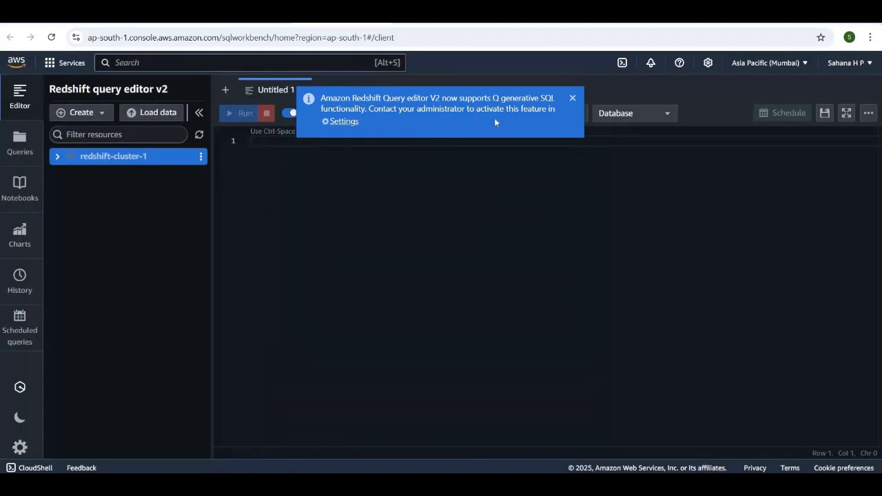
pyautogui.click(572, 99)
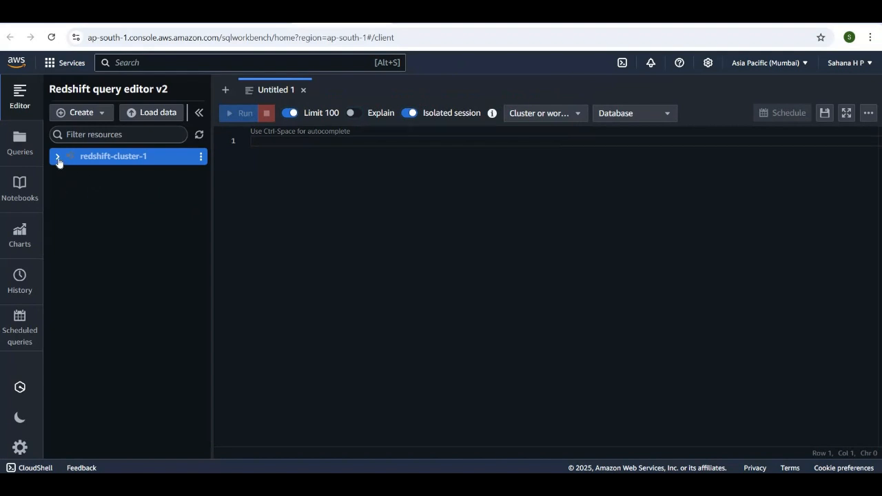
# Try to connect to the dev database on redshift-cluster-1 using a database user name and password
pyautogui.click(57, 159)
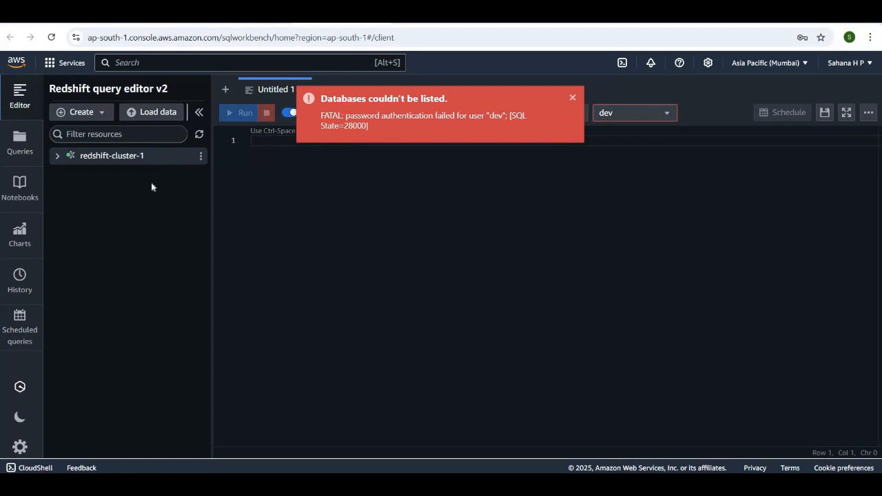
pyautogui.click(572, 99)
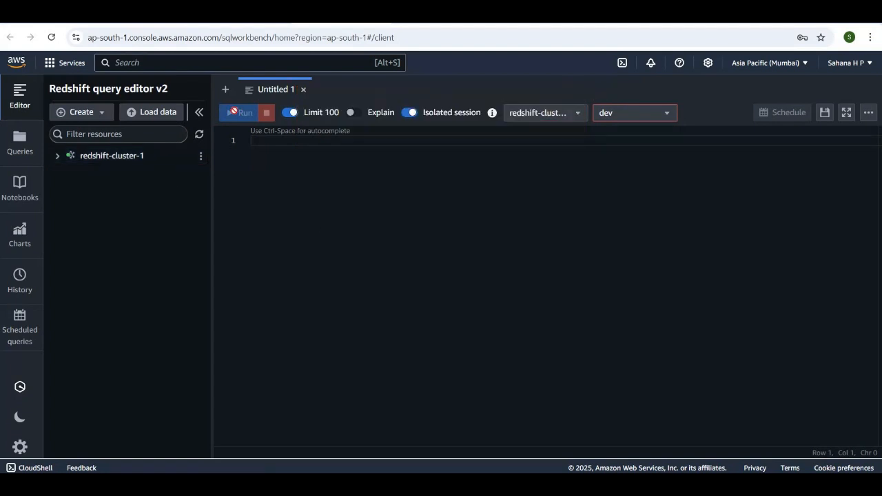
# Open the connection settings of redshift-cluster-1 for editing and check the Federated user and AWS Secrets Manager options
pyautogui.click(201, 157)
pyautogui.click(233, 166)
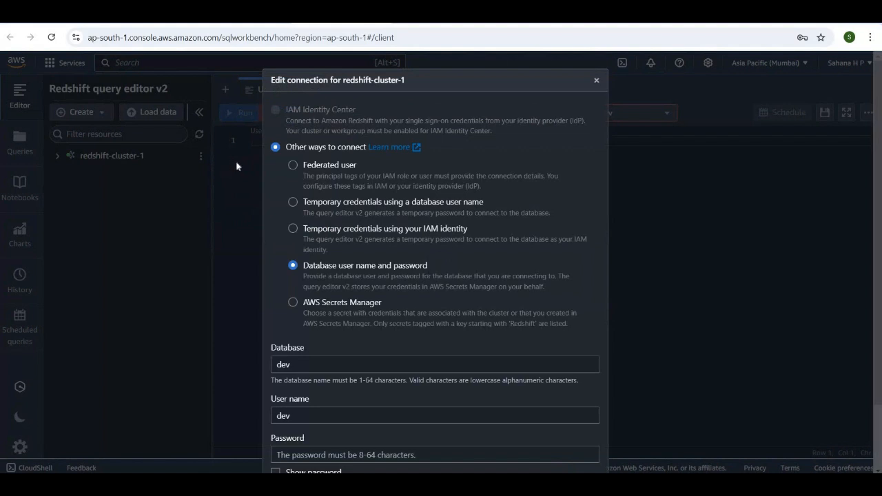
pyautogui.scroll(-2, 296, 180)
pyautogui.scroll(3, 297, 180)
pyautogui.click(293, 165)
pyautogui.scroll(-1, 482, 351)
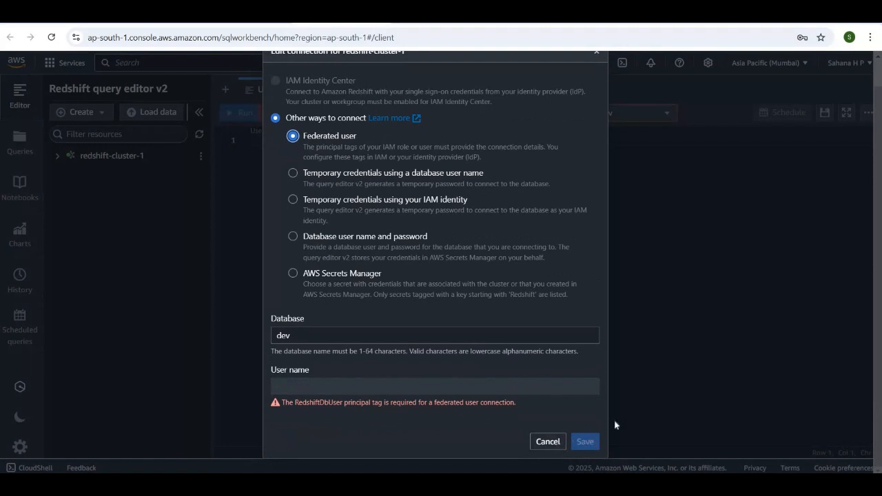
pyautogui.click(336, 395)
pyautogui.scroll(1, 454, 434)
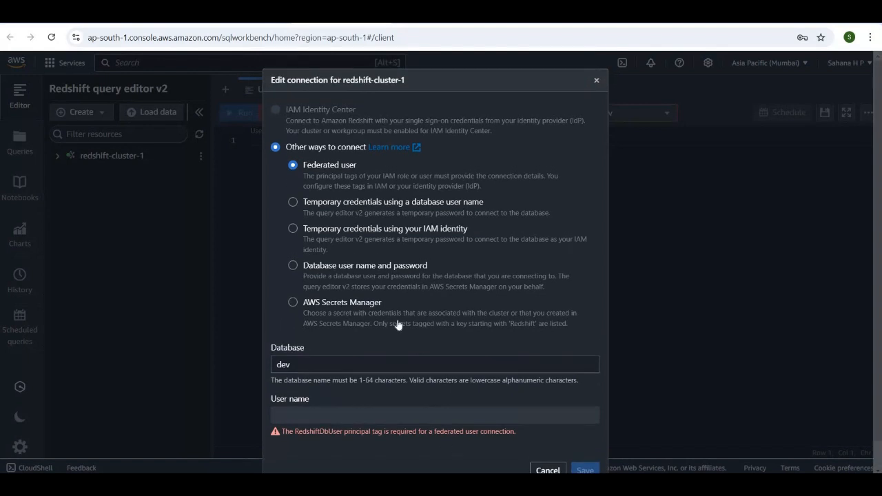
pyautogui.click(293, 306)
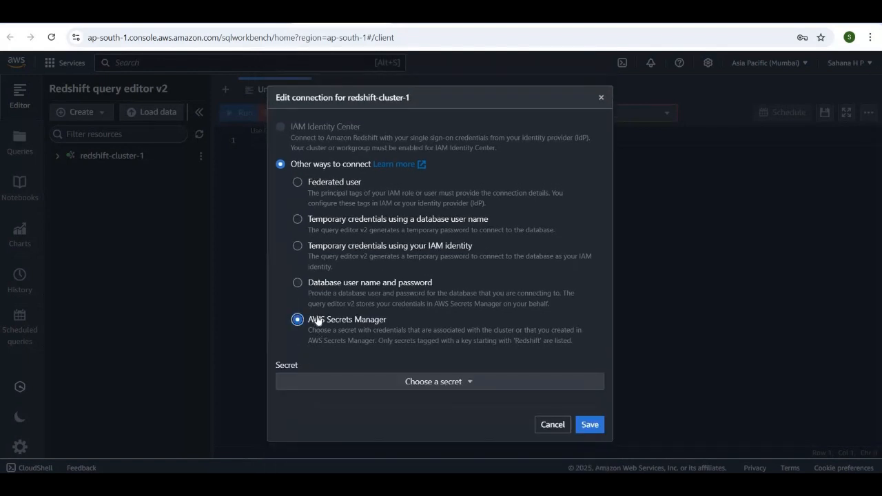
pyautogui.click(301, 275)
# Switch the connection to temporary credentials using a database user name, save it and dismiss the resulting notification
pyautogui.click(298, 219)
pyautogui.scroll(-1, 404, 290)
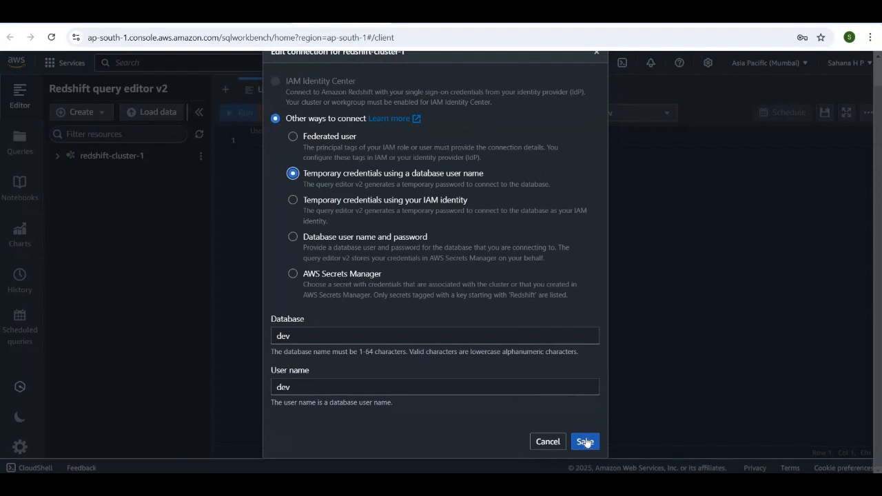
pyautogui.click(584, 445)
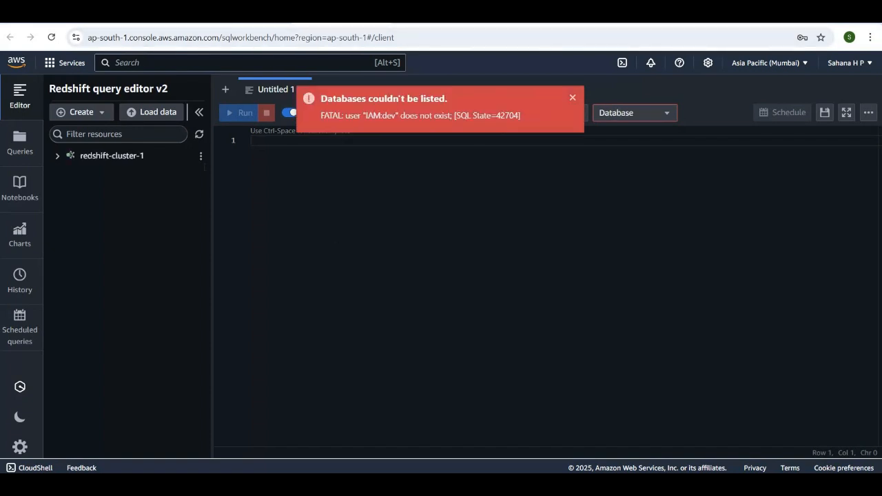
pyautogui.click(570, 97)
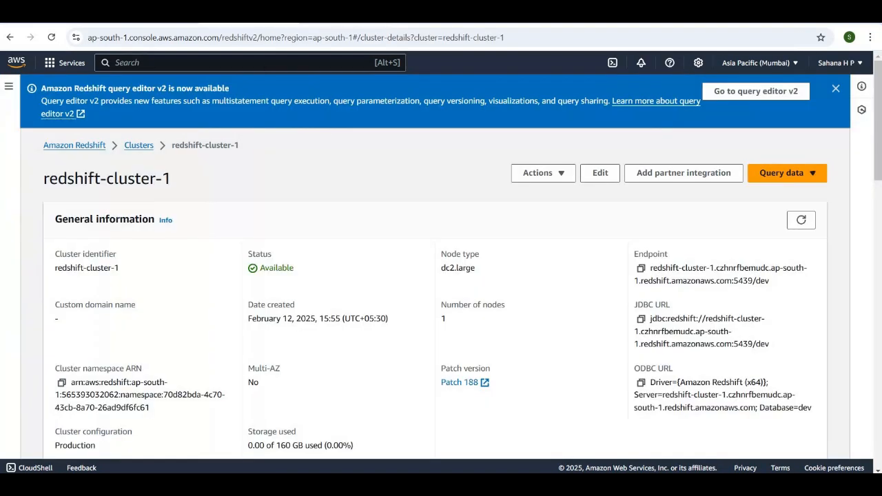
# Review the general information and cluster performance sections of redshift-cluster-1, and return to Redshift query editor v2
pyautogui.scroll(-5, 321, 242)
pyautogui.scroll(-2, 321, 241)
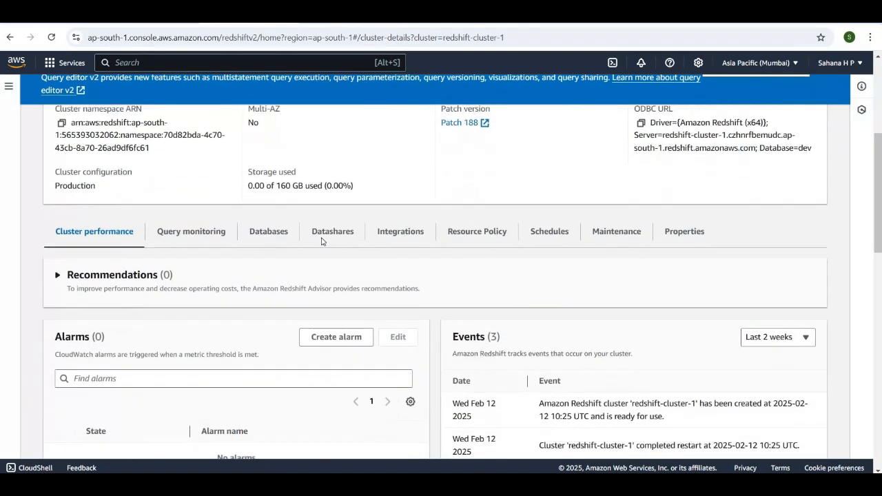
pyautogui.scroll(5, 321, 241)
pyautogui.scroll(-4, 321, 241)
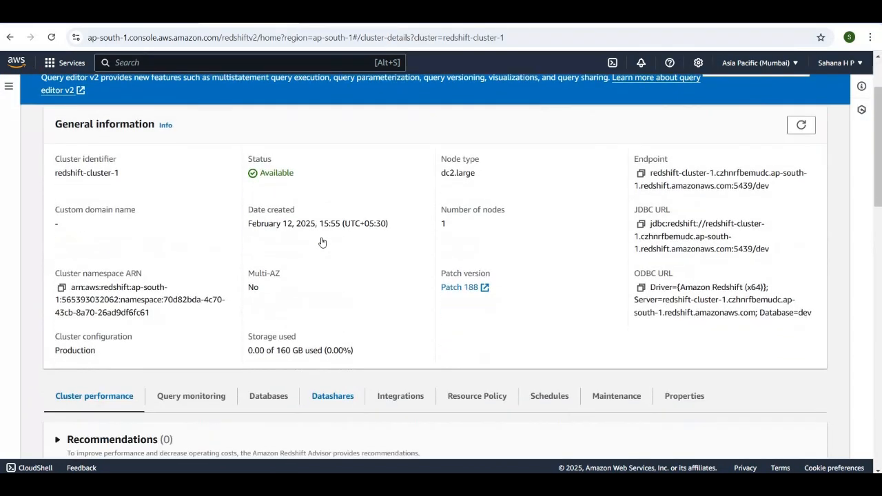
pyautogui.scroll(3, 321, 241)
pyautogui.scroll(1, 321, 241)
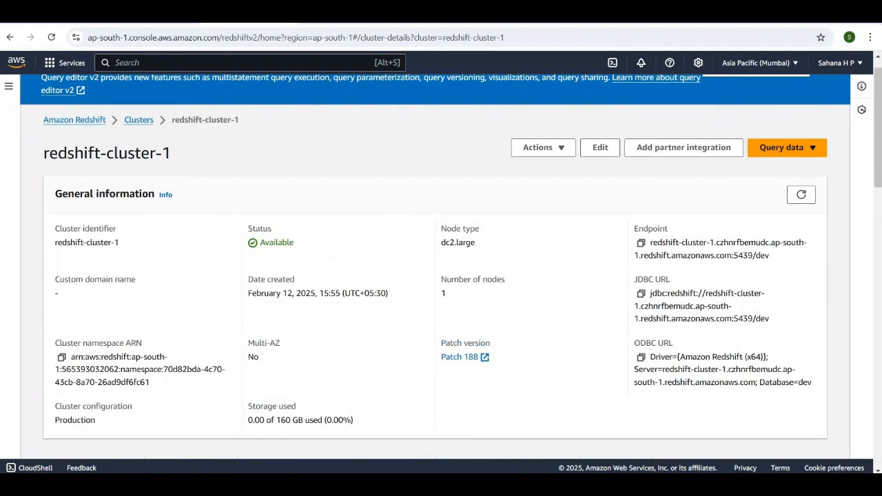
pyautogui.click(322, 13)
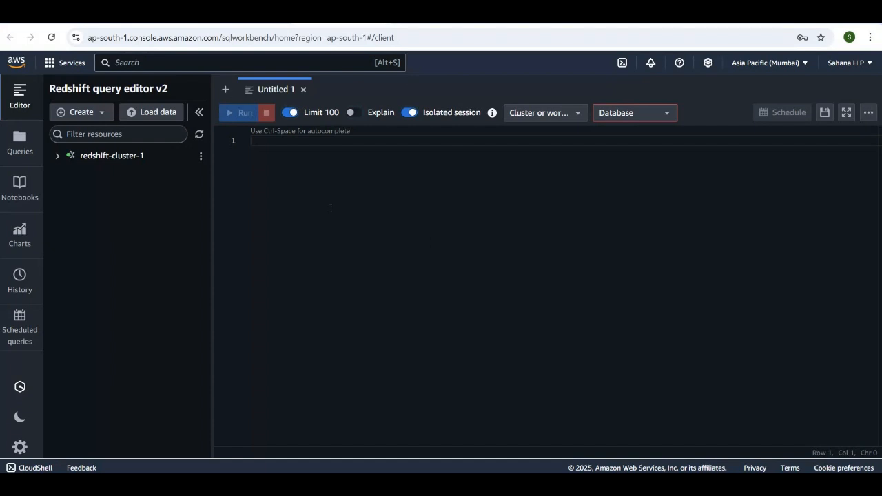
# Switch to the running PowerPoint slide show of the AWS RedSift presentation
pyautogui.hotkey('alt', 'Tab')
pyautogui.hotkey('alt', 'Tab')
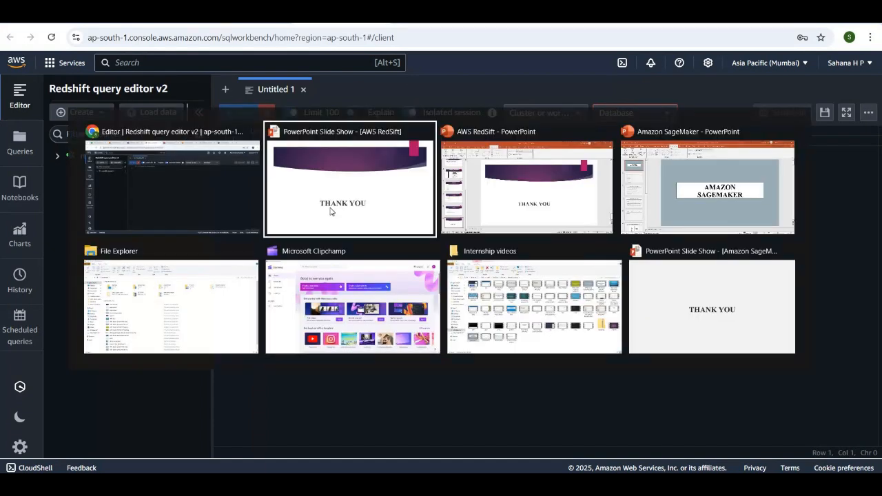
pyautogui.click(330, 211)
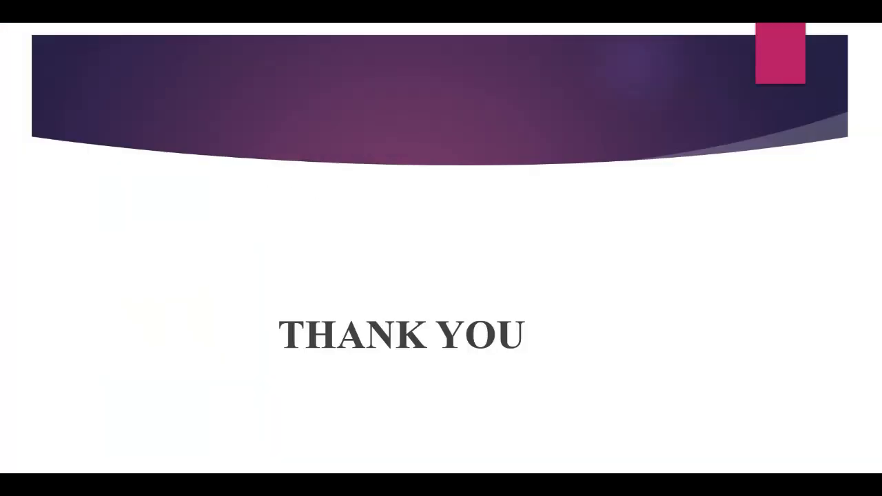